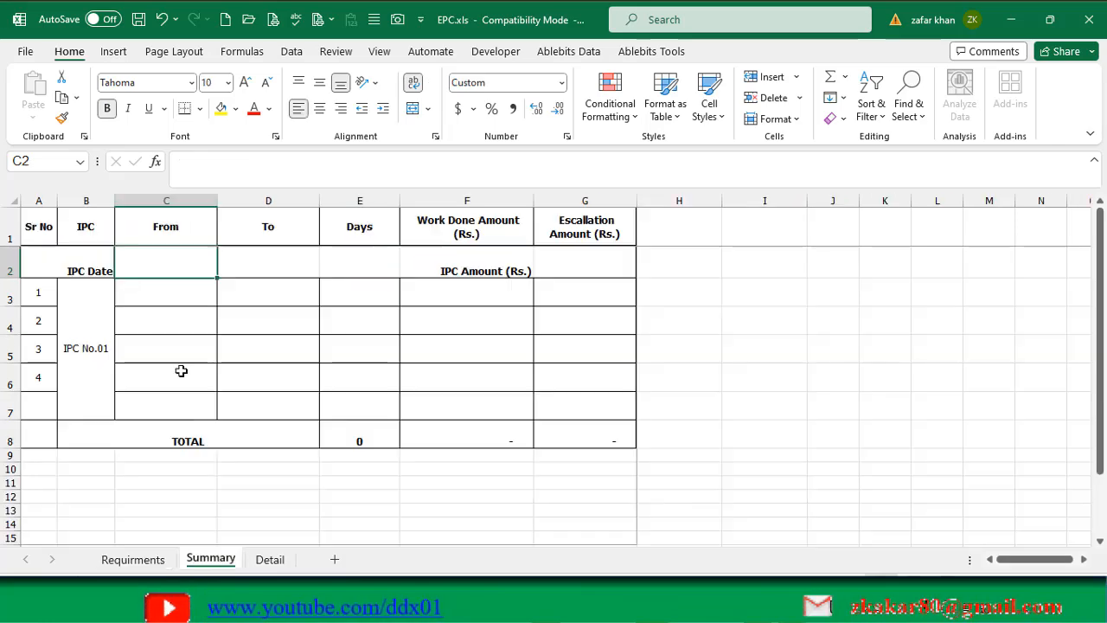
# Step: Link the IPC Date in Summary cell C2 to the IPC End Date in cell C3 of the Requirments sheet
pyautogui.write('=')
pyautogui.click(133, 559)
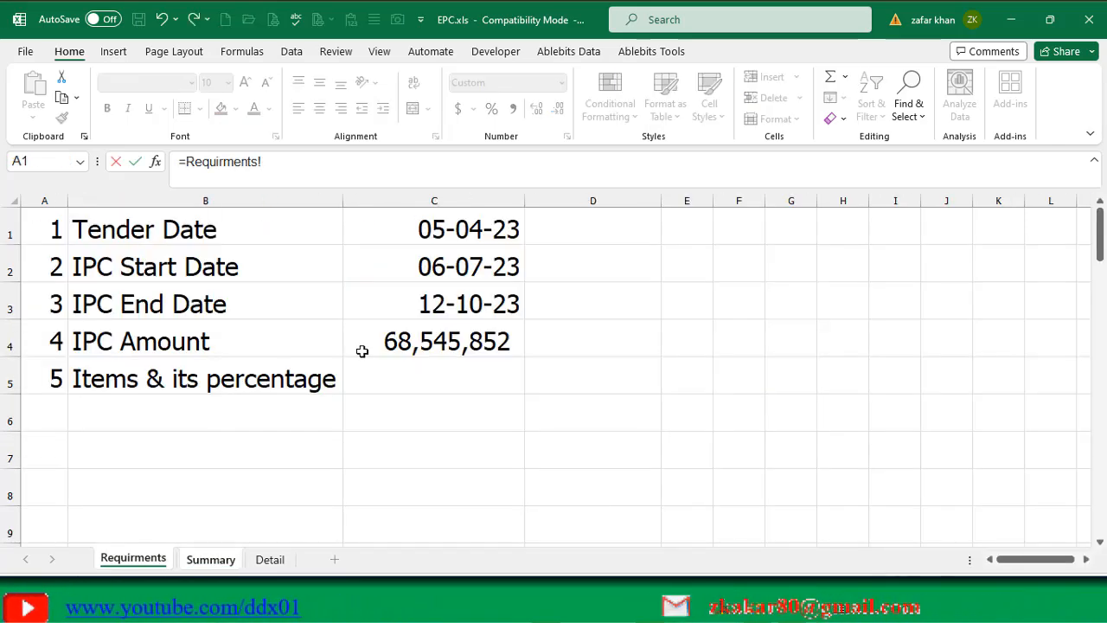
pyautogui.click(421, 300)
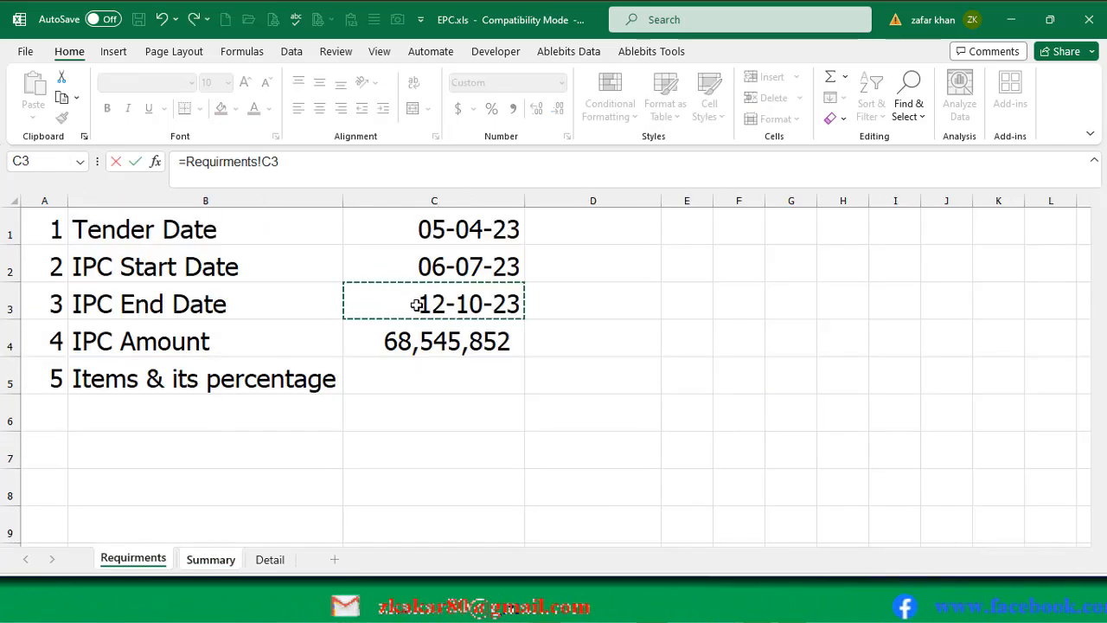
pyautogui.press('Return')
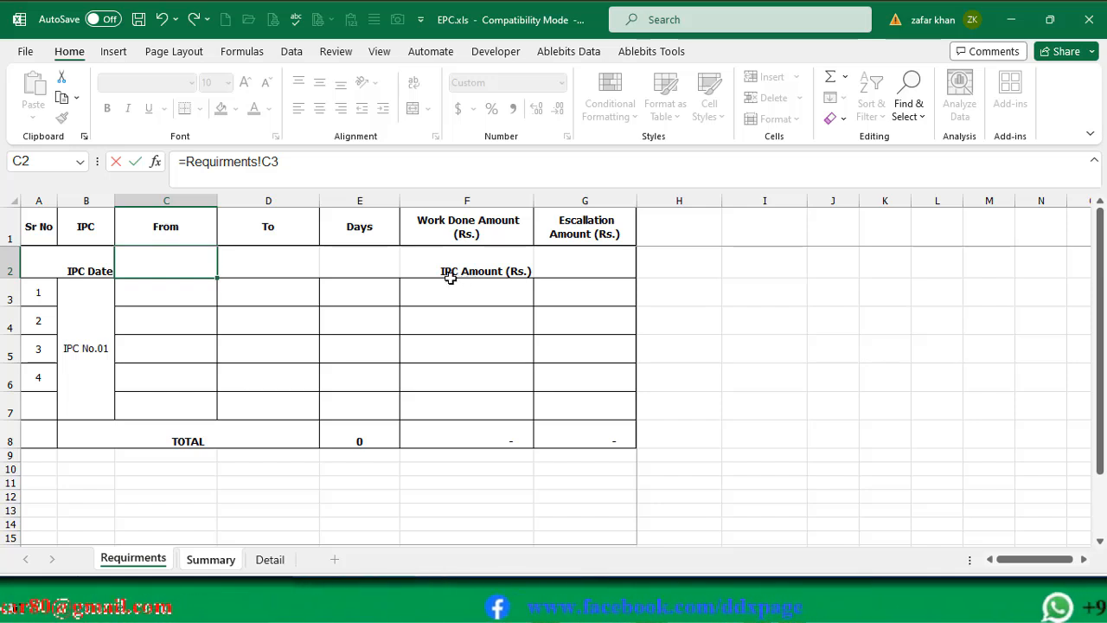
# Step: Link the IPC Amount in Summary cell G2 to the IPC Amount in cell C4 of the Requirments sheet
pyautogui.click(564, 264)
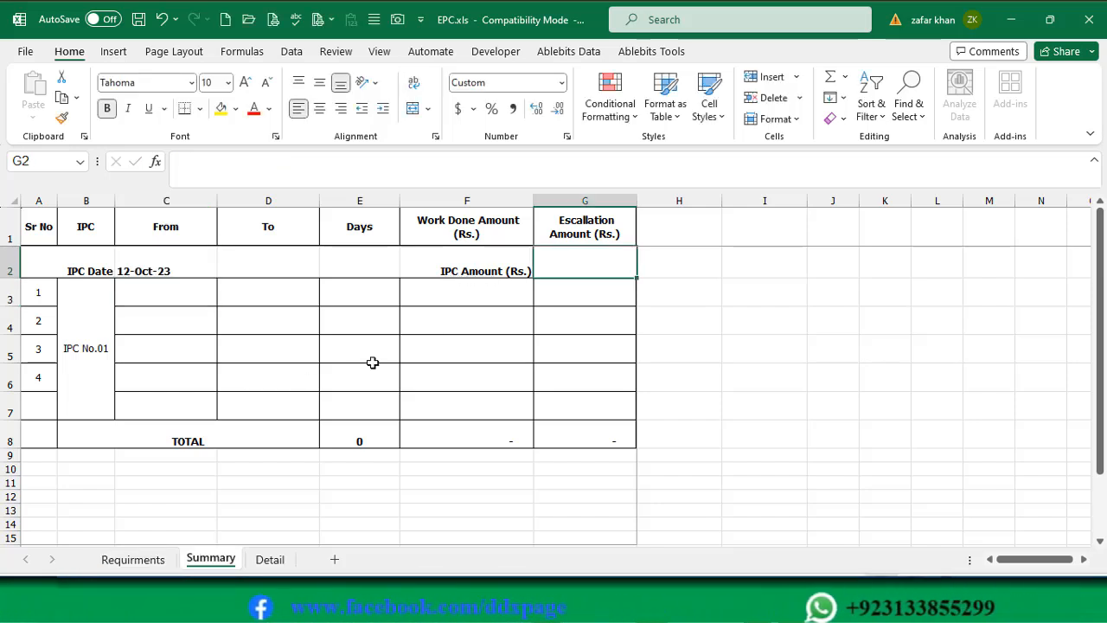
pyautogui.write('=')
pyautogui.click(132, 560)
pyautogui.click(428, 341)
pyautogui.press('Return')
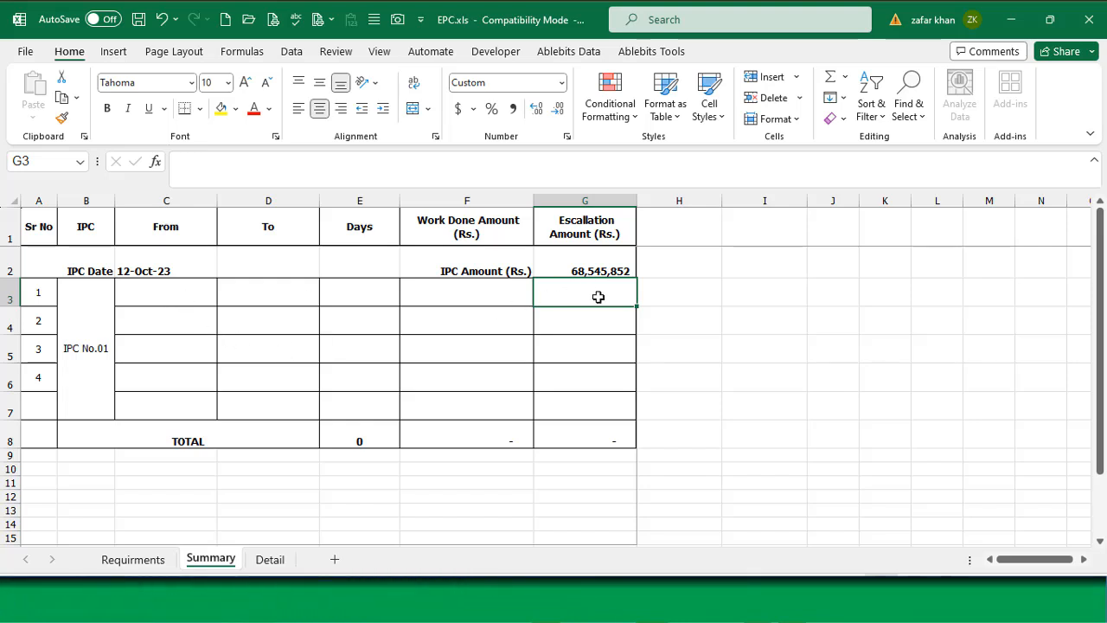
# Step: Fill the first period's dates, linking From to the IPC Start Date in Requirments C2 and setting To as 31-7-23
pyautogui.click(173, 293)
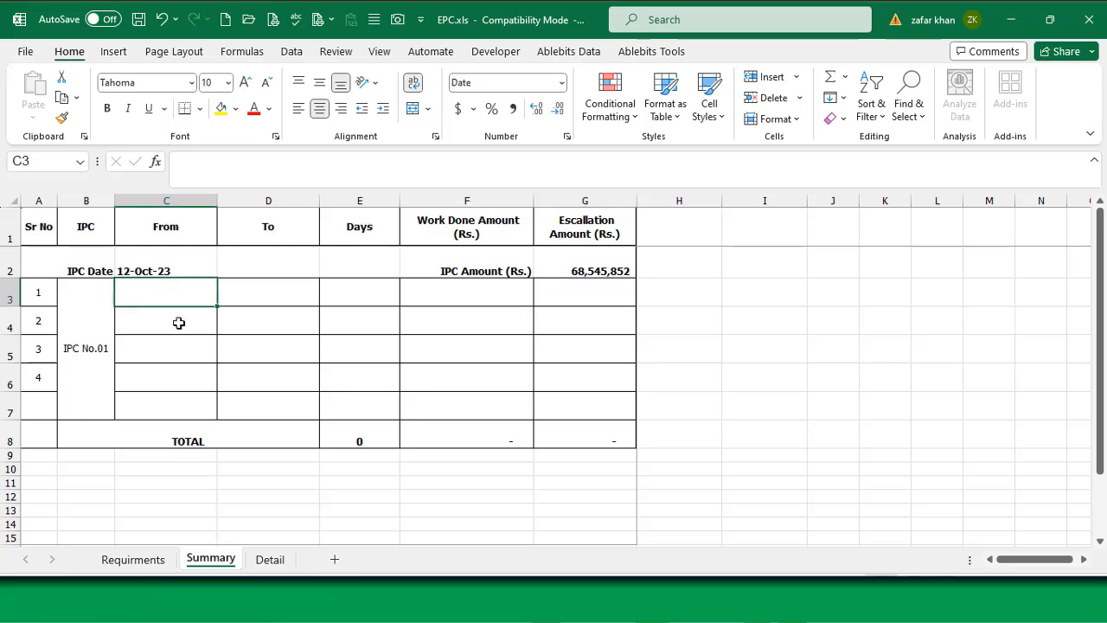
pyautogui.write('=')
pyautogui.click(152, 560)
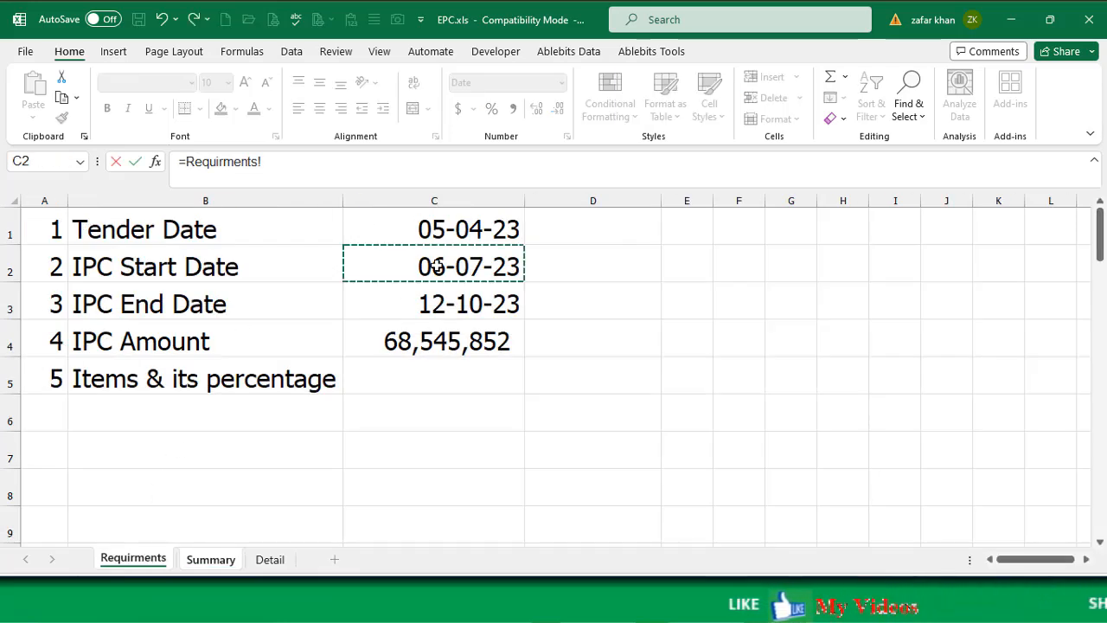
pyautogui.press('Return')
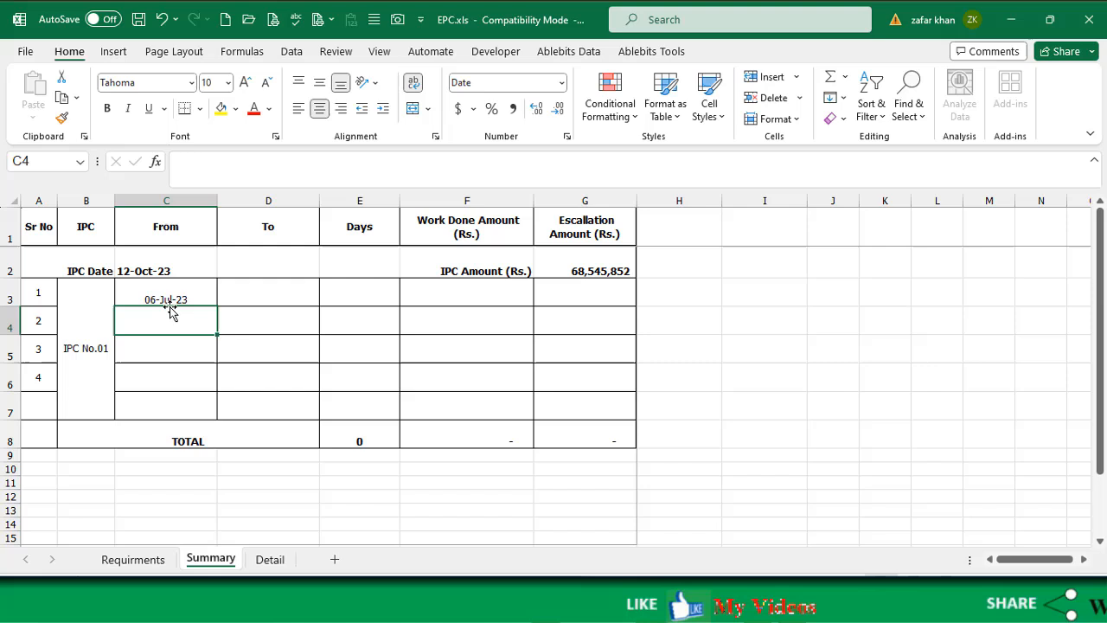
pyautogui.click(256, 297)
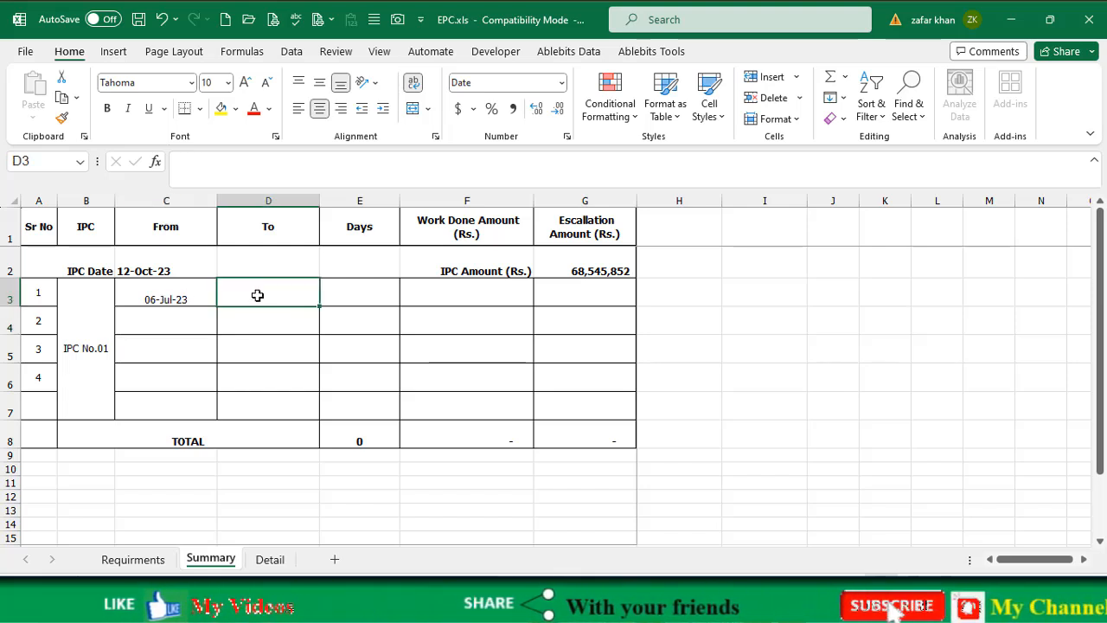
pyautogui.write('31-7-23')
pyautogui.press('Return')
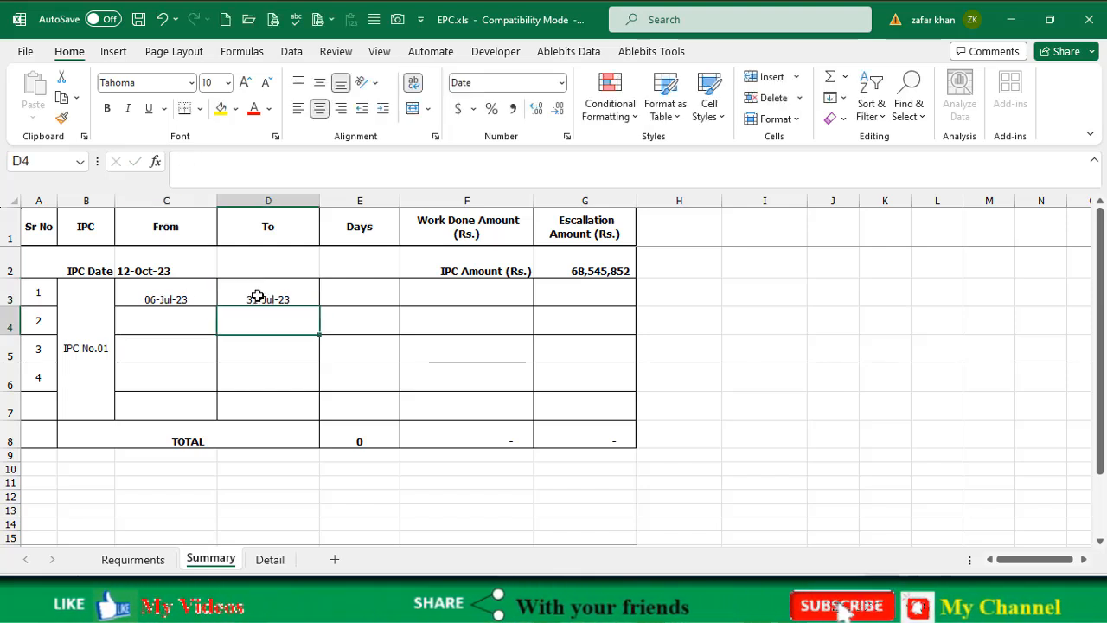
# Step: Enter the second period's dates in row 4, from 1-8-23 to 31-8-23
pyautogui.click(187, 320)
pyautogui.write('1')
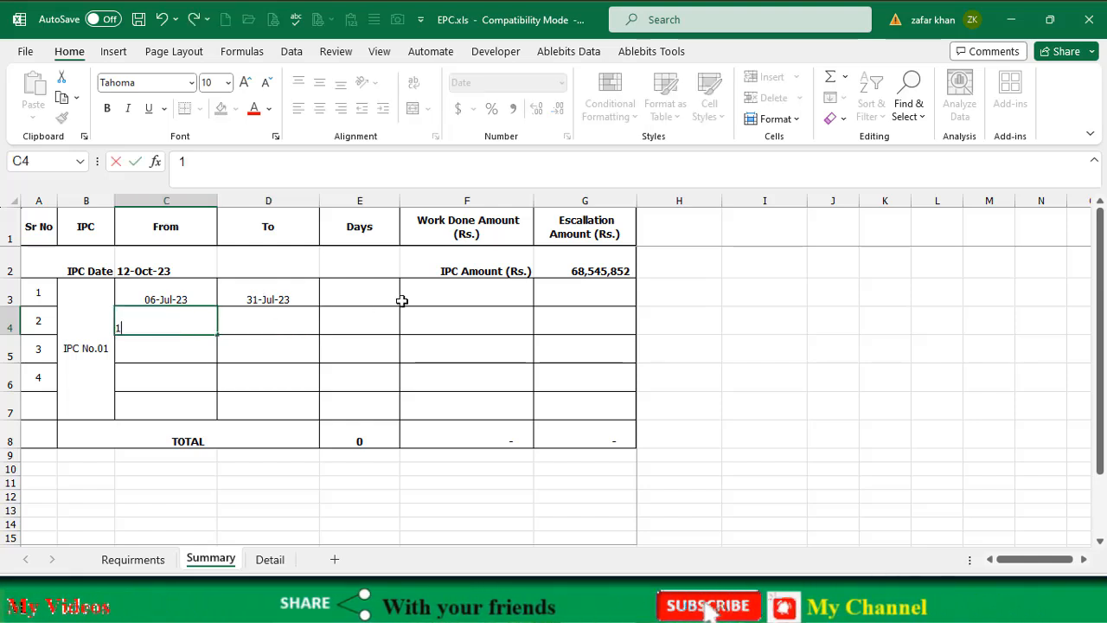
pyautogui.write('-8-23')
pyautogui.press('Tab')
pyautogui.write('31-8-23')
pyautogui.press('Return')
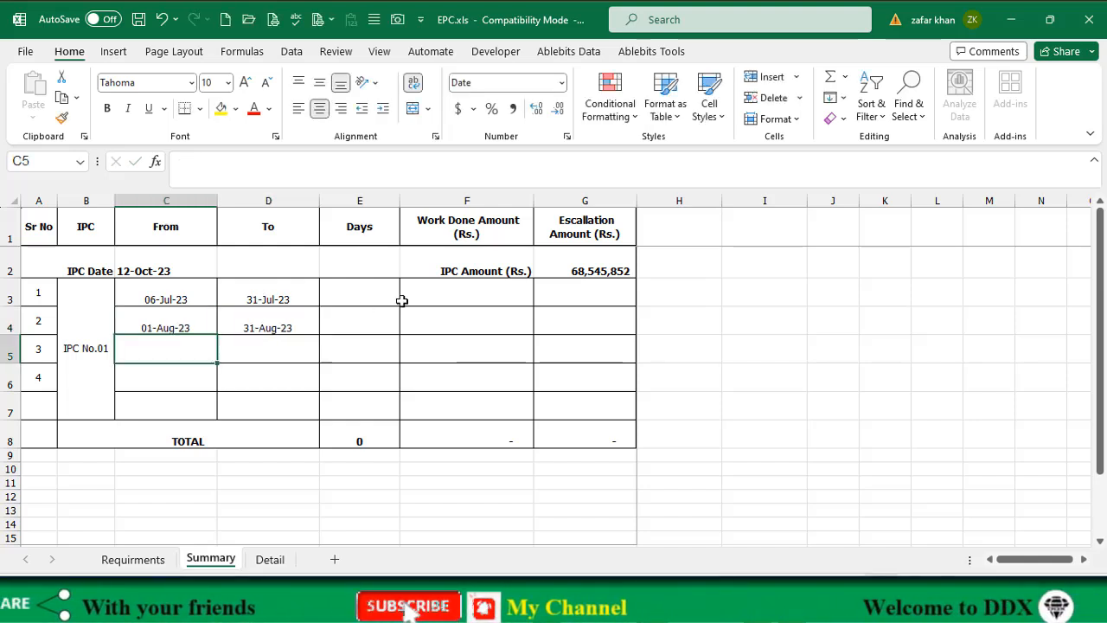
# Step: Enter the third period's dates in row 5, from 1-9-23 to 30-9-23
pyautogui.write('1-9-23')
pyautogui.press('Tab')
pyautogui.write('30-9')
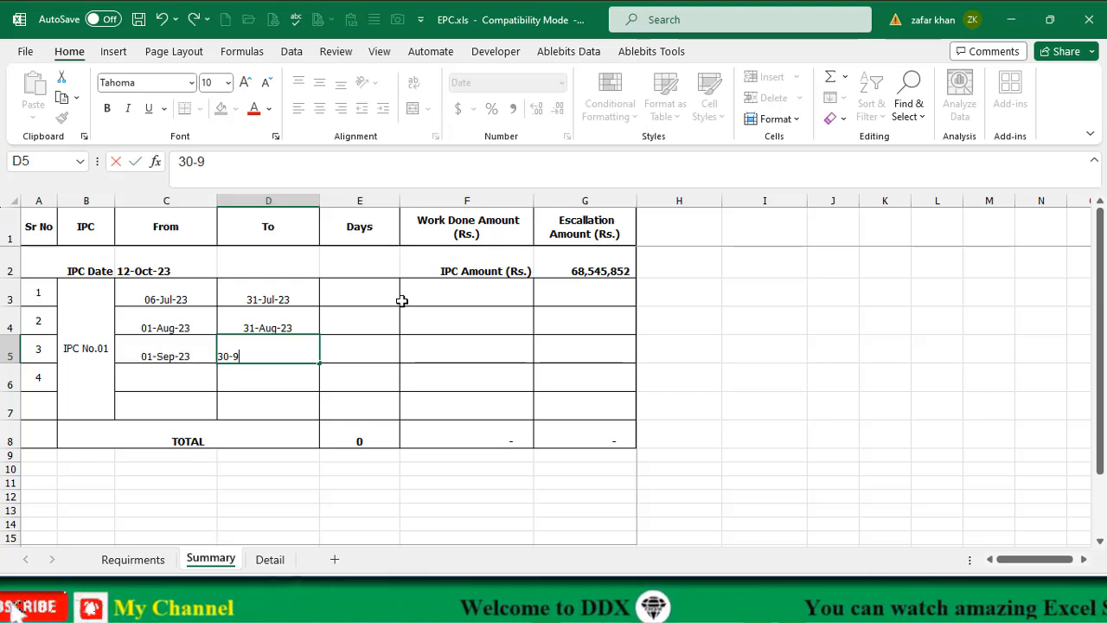
pyautogui.write('-23')
pyautogui.press('Return')
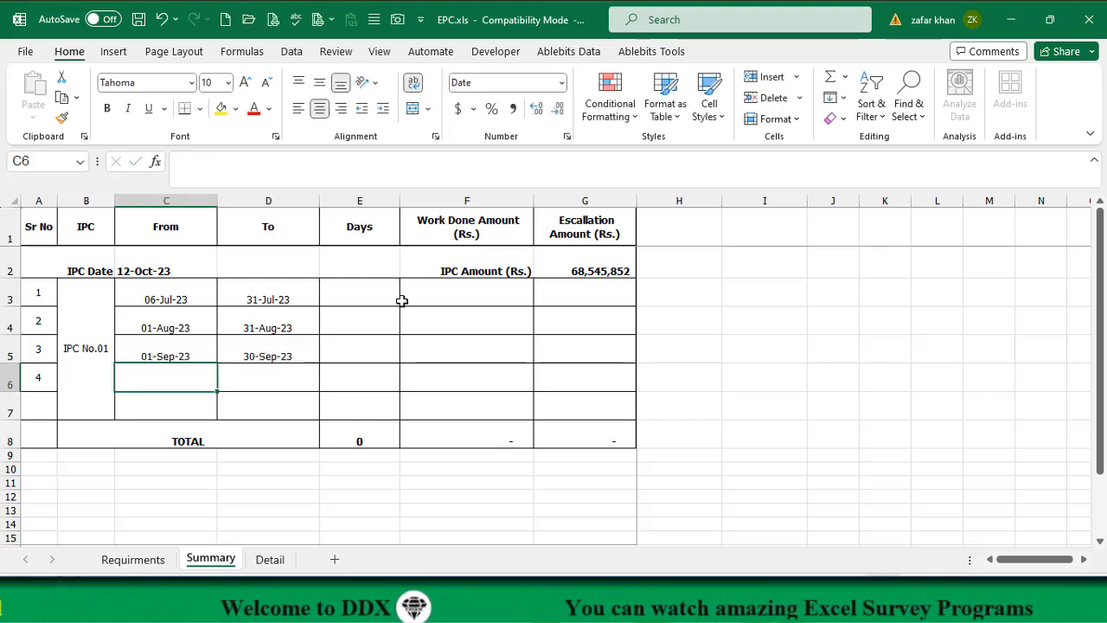
# Step: Enter 1-Oct-23 as the fourth period's From date and link its To date to the IPC Date in C2
pyautogui.write('1-Oct-23')
pyautogui.press('Tab')
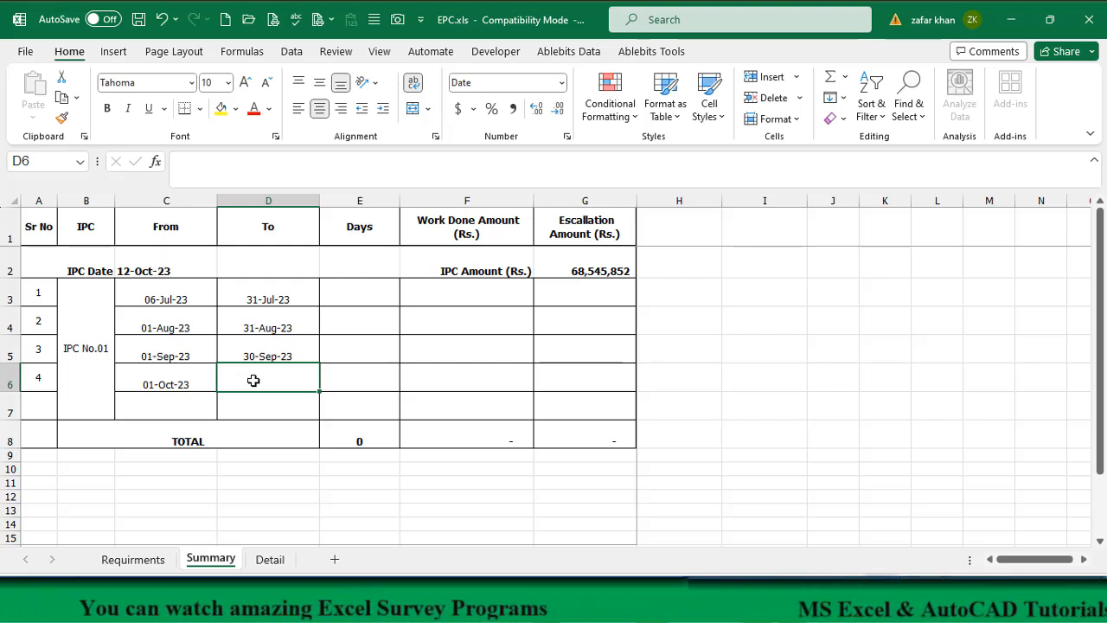
pyautogui.write('=')
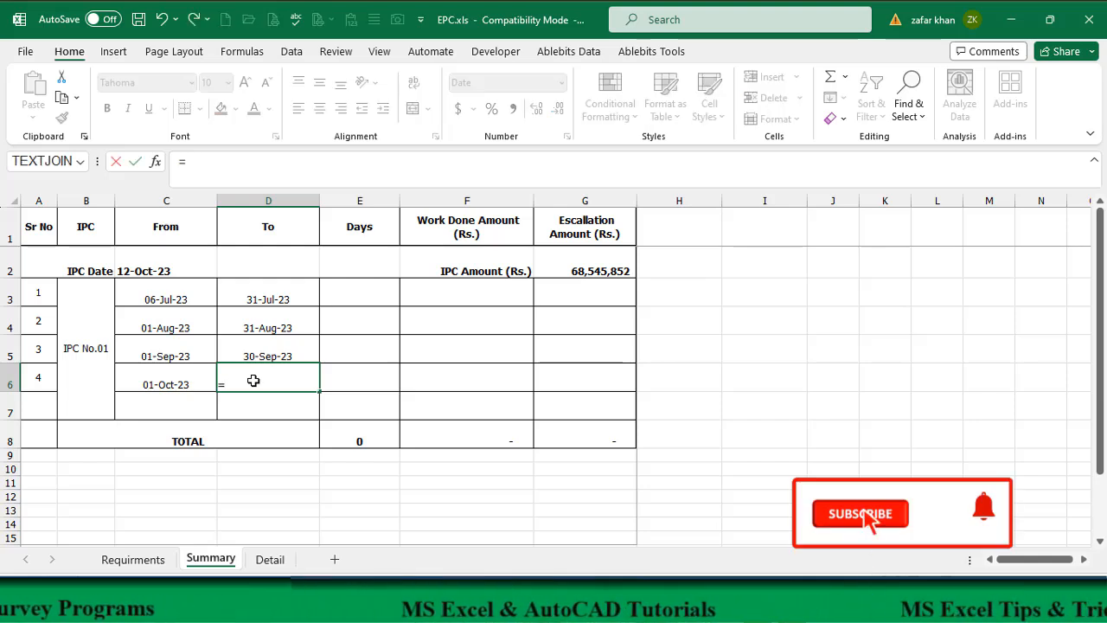
pyautogui.click(153, 265)
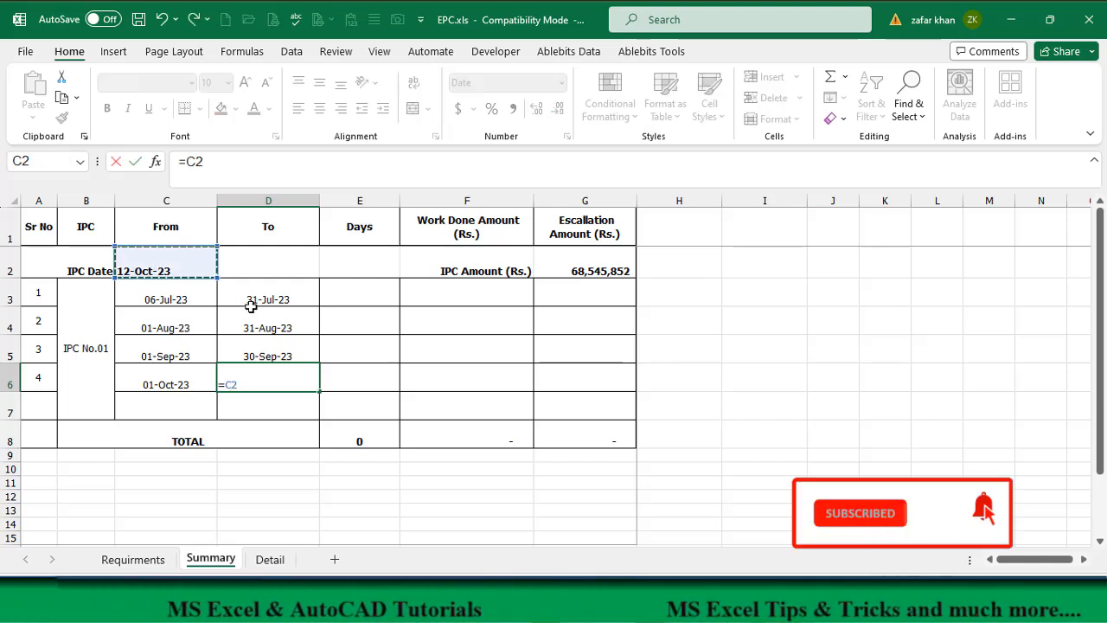
pyautogui.press('Return')
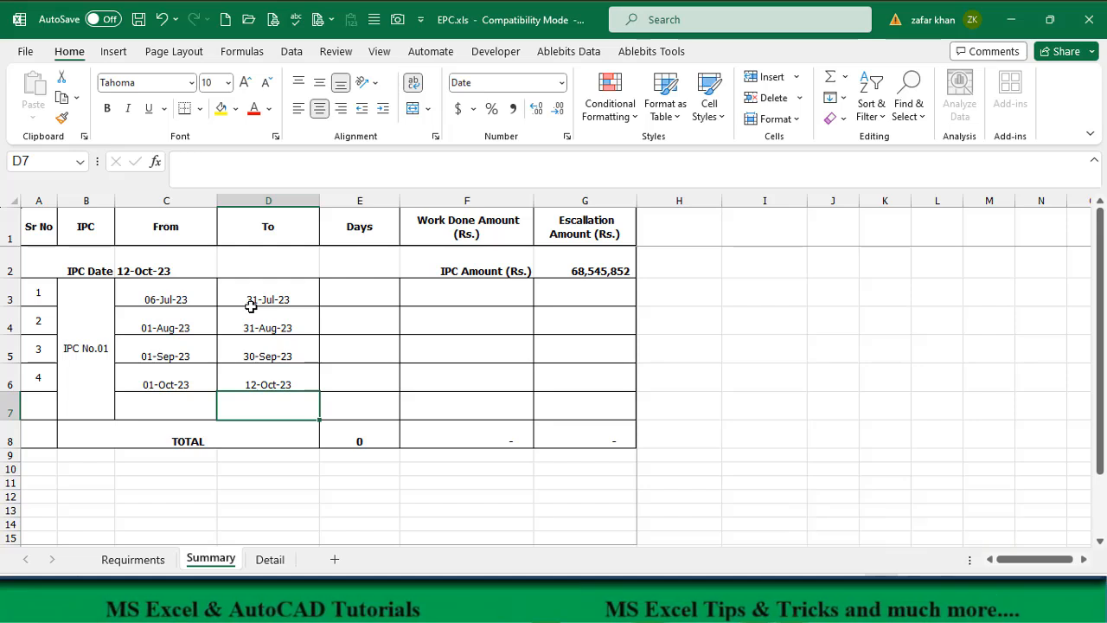
# Step: Delete the empty row 7 between the fourth period and the TOTAL row
pyautogui.click(15, 413)
pyautogui.hotkey('ctrl', '-')
# Step: Calculate the days of the first period in E3 with =D3-C3 and fill the formula down to E6
pyautogui.click(363, 296)
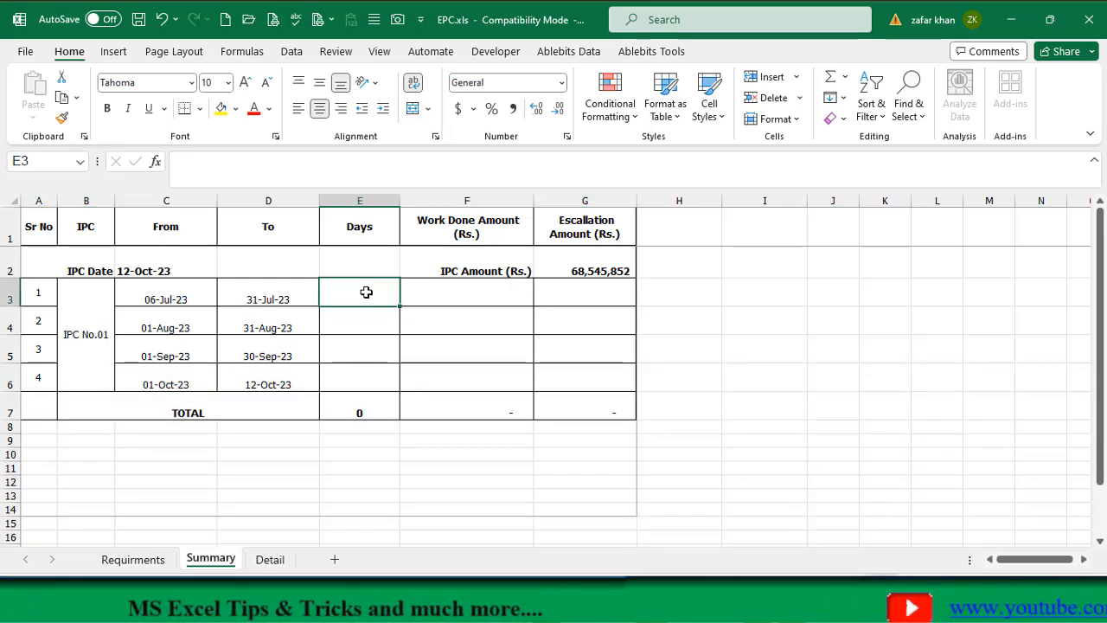
pyautogui.write('=')
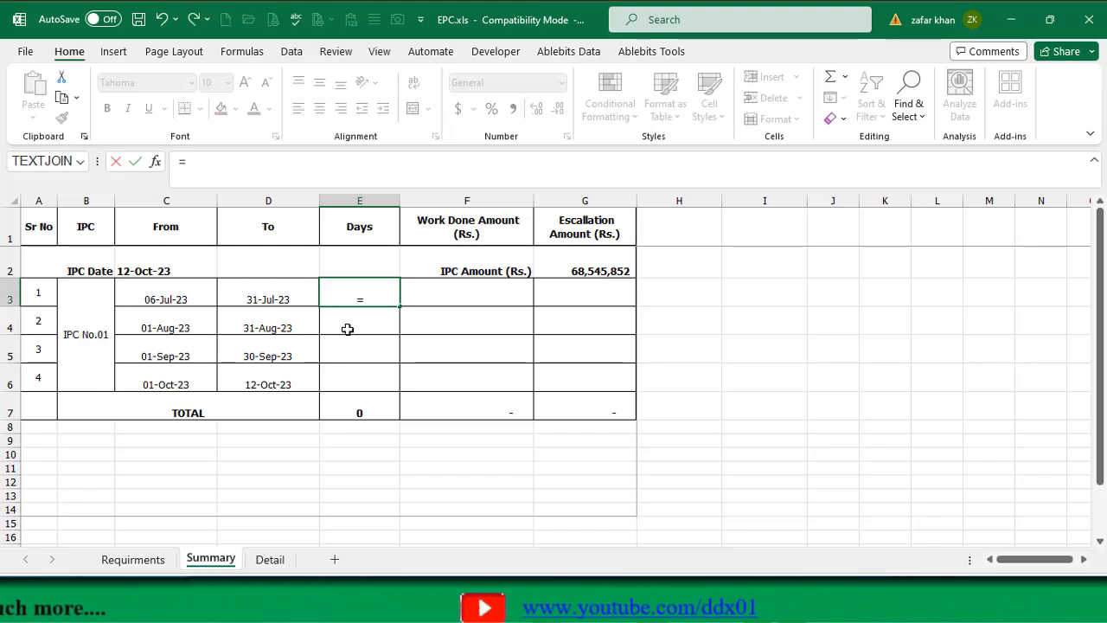
pyautogui.press('Left')
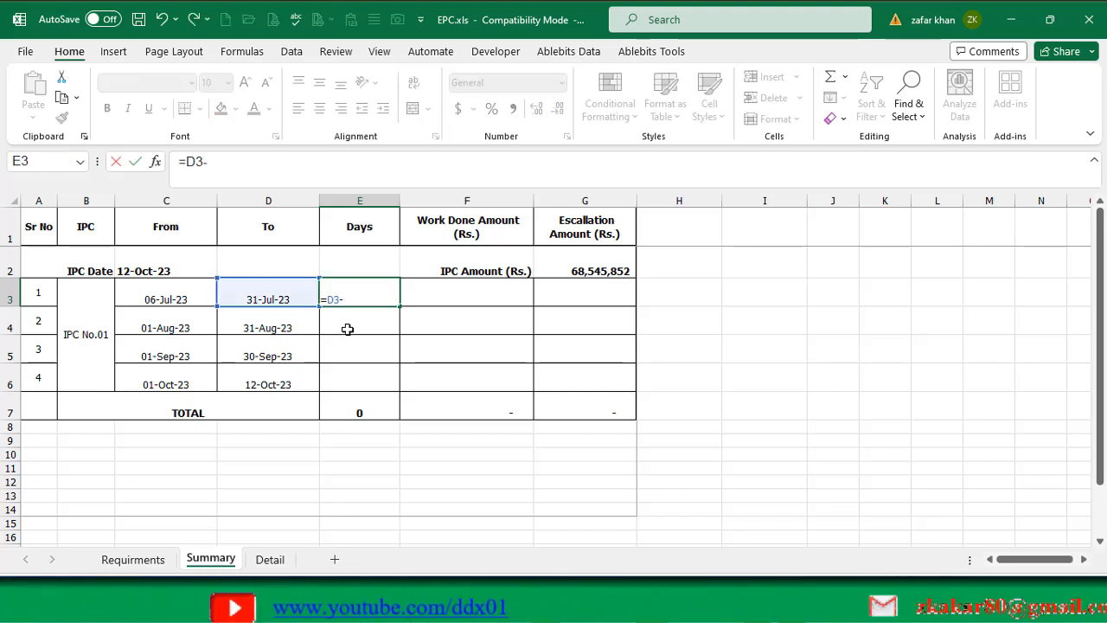
pyautogui.write('-')
pyautogui.press('Left')
pyautogui.press('Left')
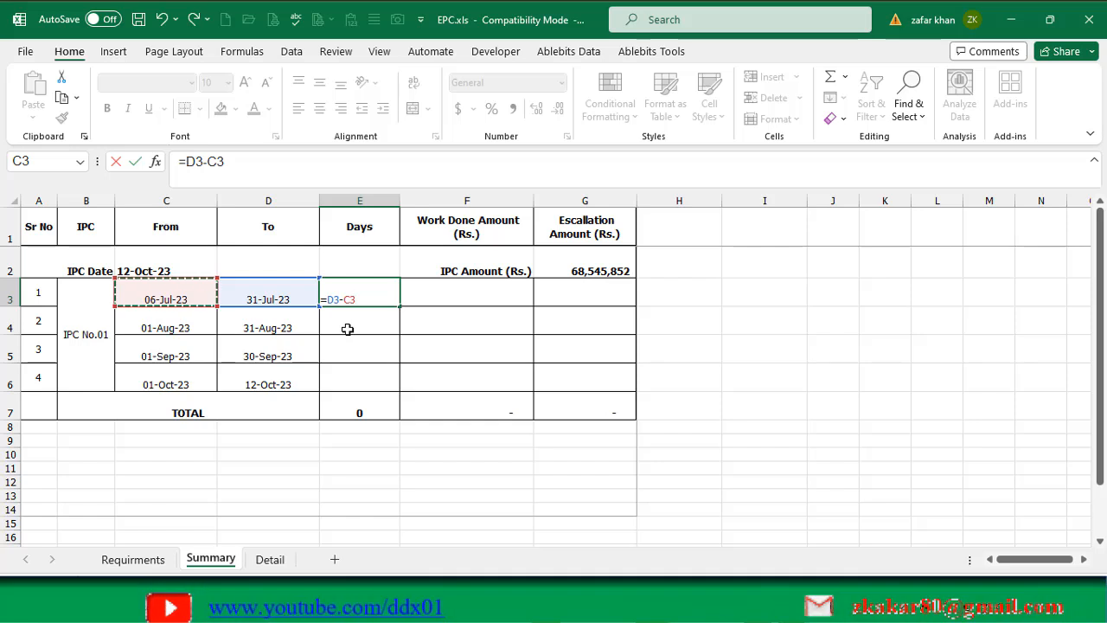
pyautogui.press('Return')
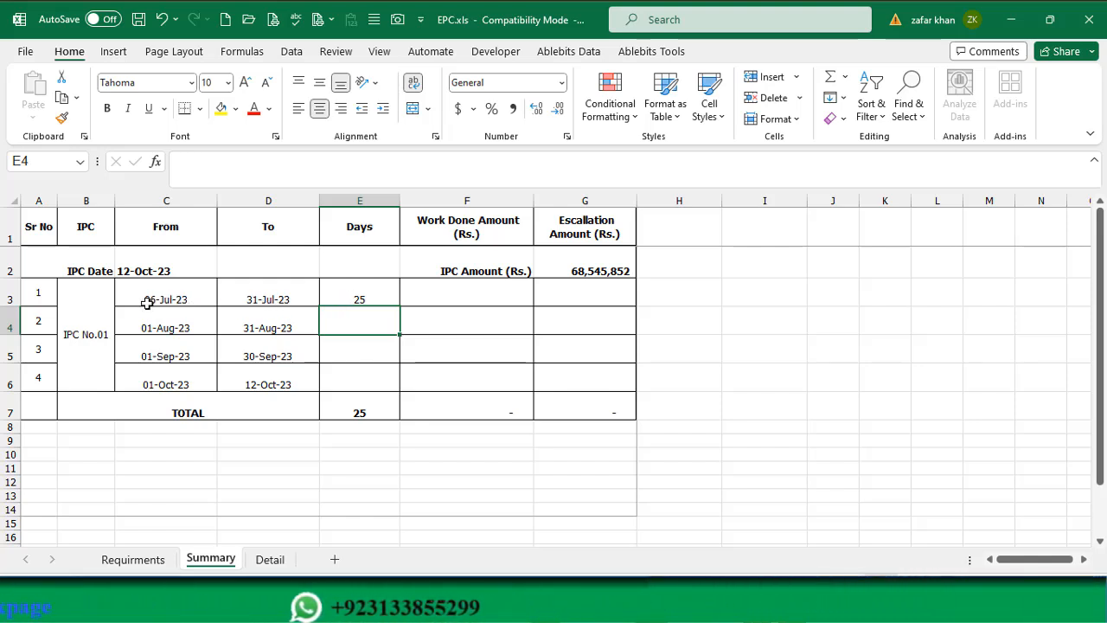
pyautogui.click(371, 294)
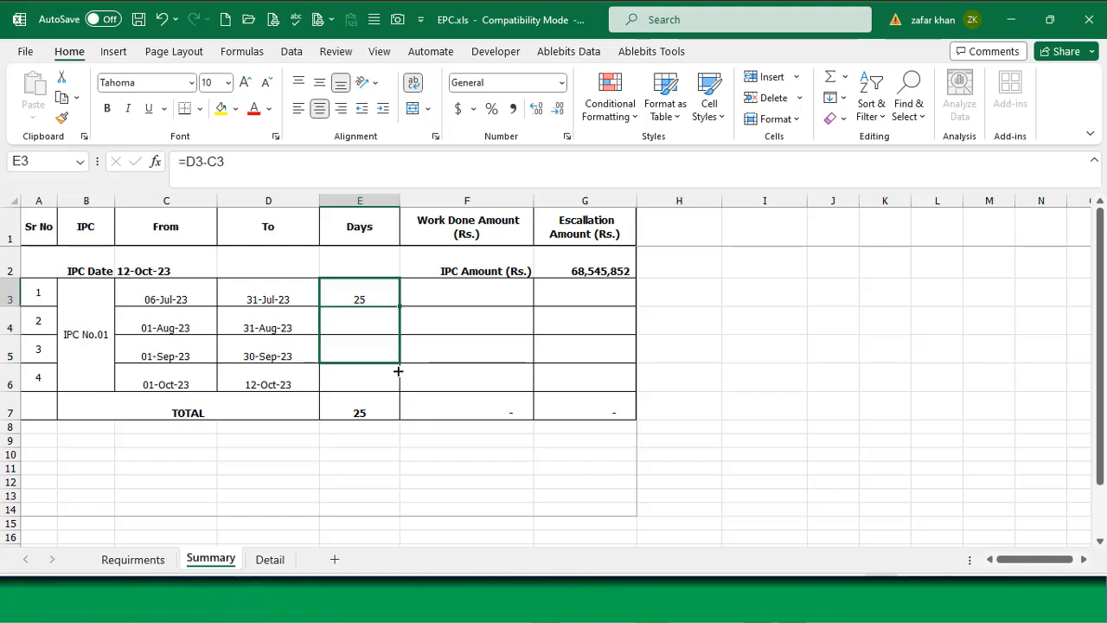
pyautogui.moveTo(396, 391); pyautogui.dragTo(396, 389)
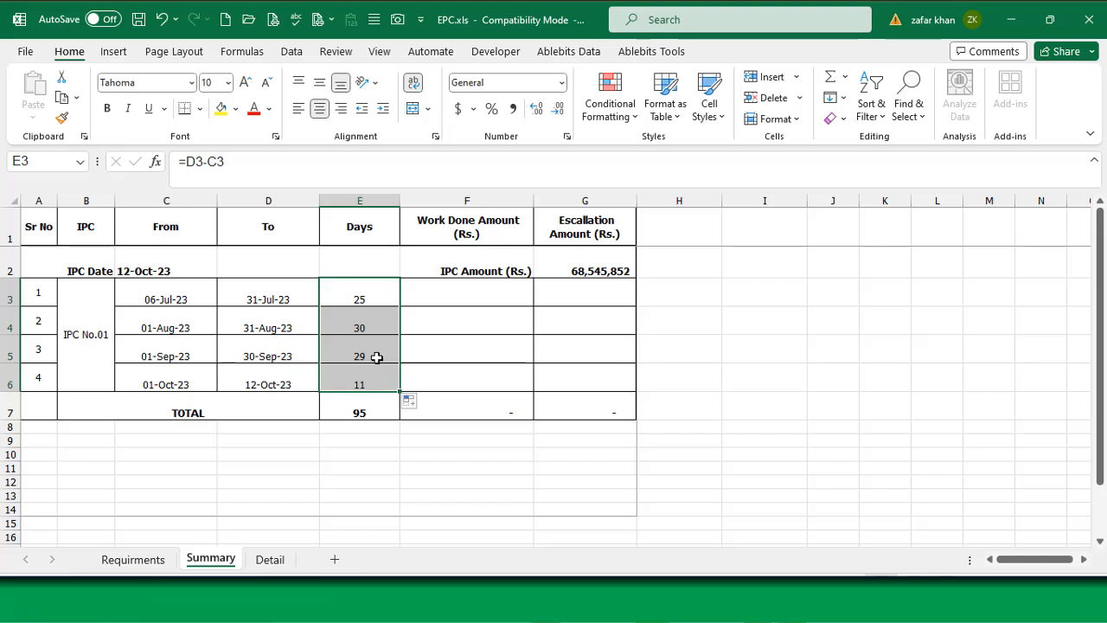
# Step: Check the calculated days, correct the formula in E3 to =D3-C3+1 and refill it down to E6
pyautogui.click(175, 329)
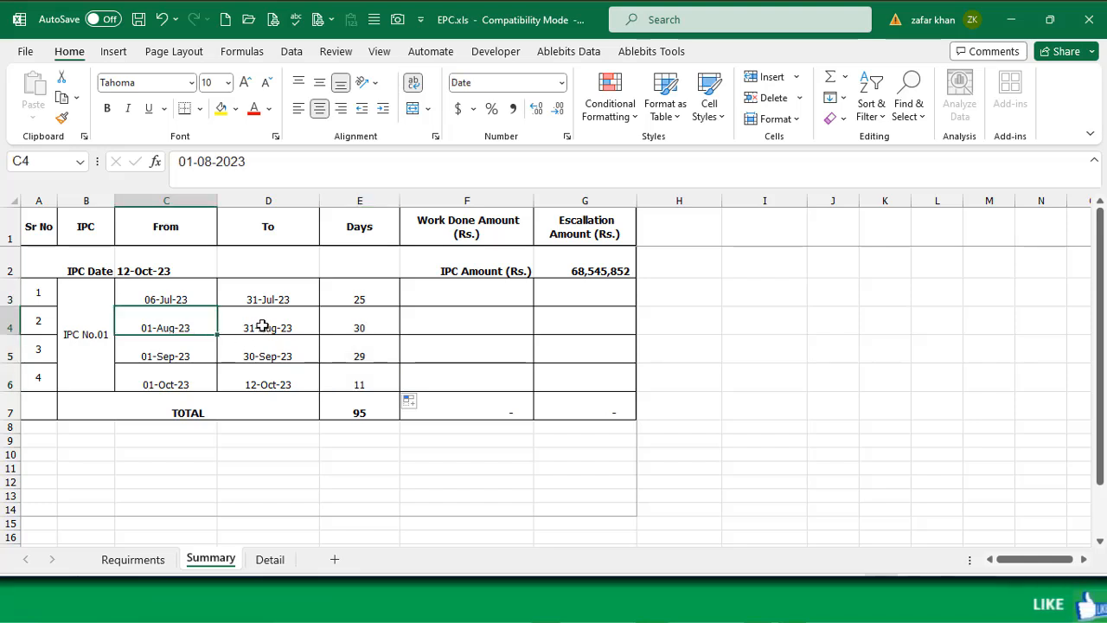
pyautogui.click(262, 326)
pyautogui.click(370, 328)
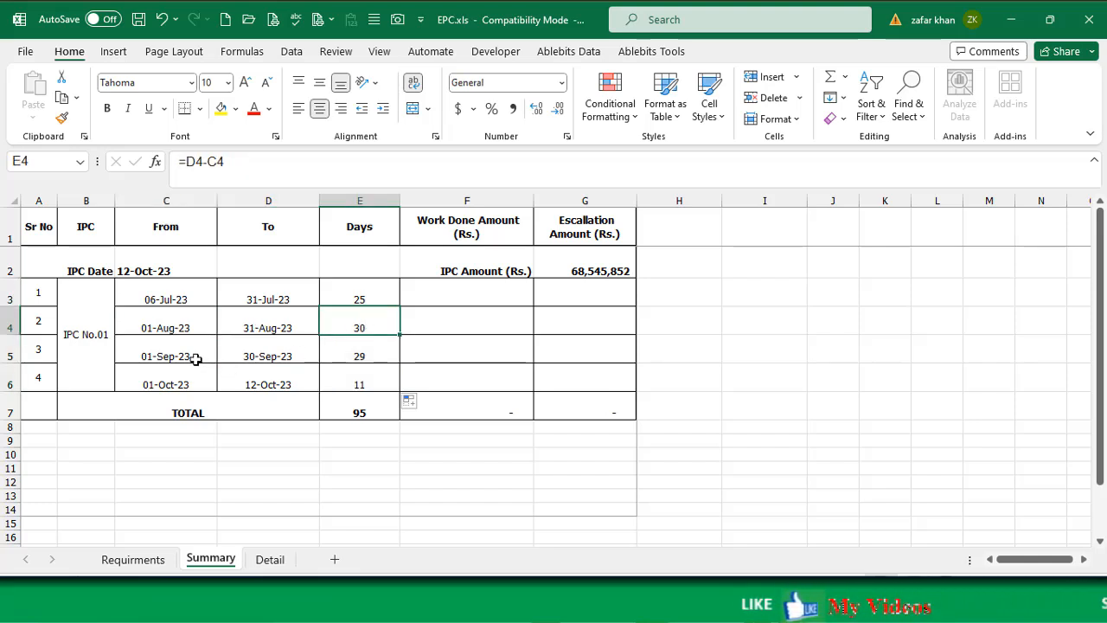
pyautogui.click(360, 355)
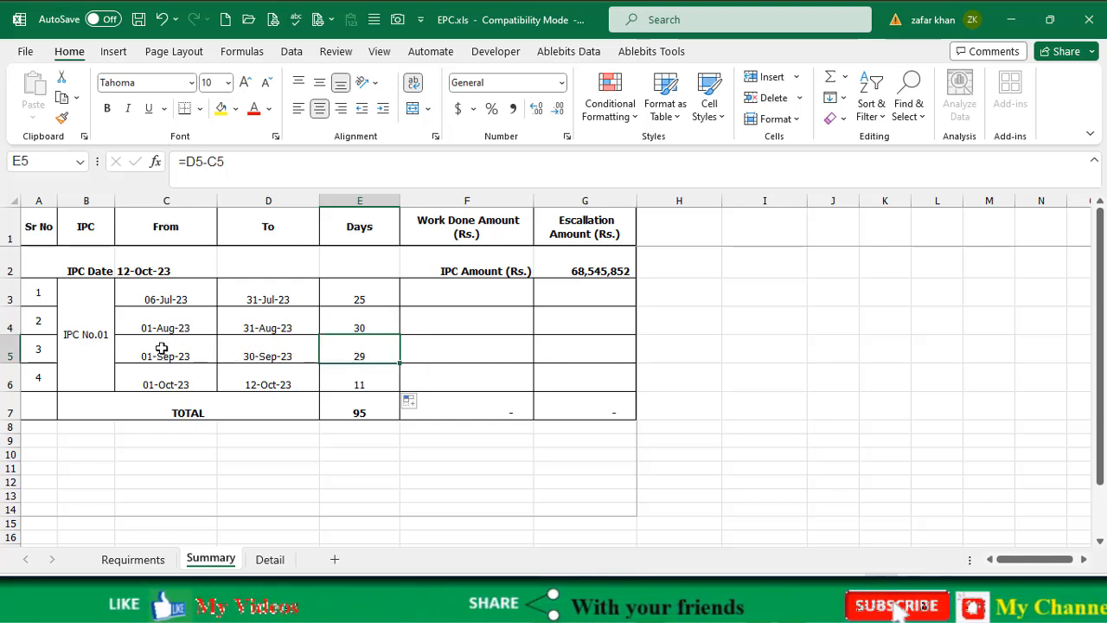
pyautogui.click(350, 300)
pyautogui.click(230, 164)
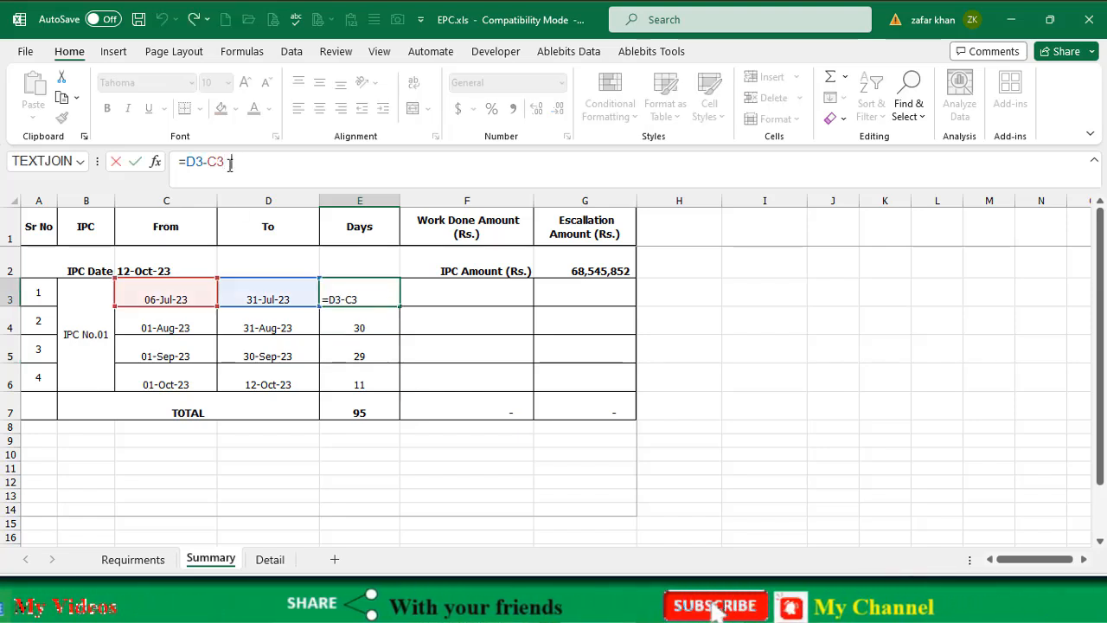
pyautogui.write('+1')
pyautogui.press('Return')
pyautogui.click(372, 298)
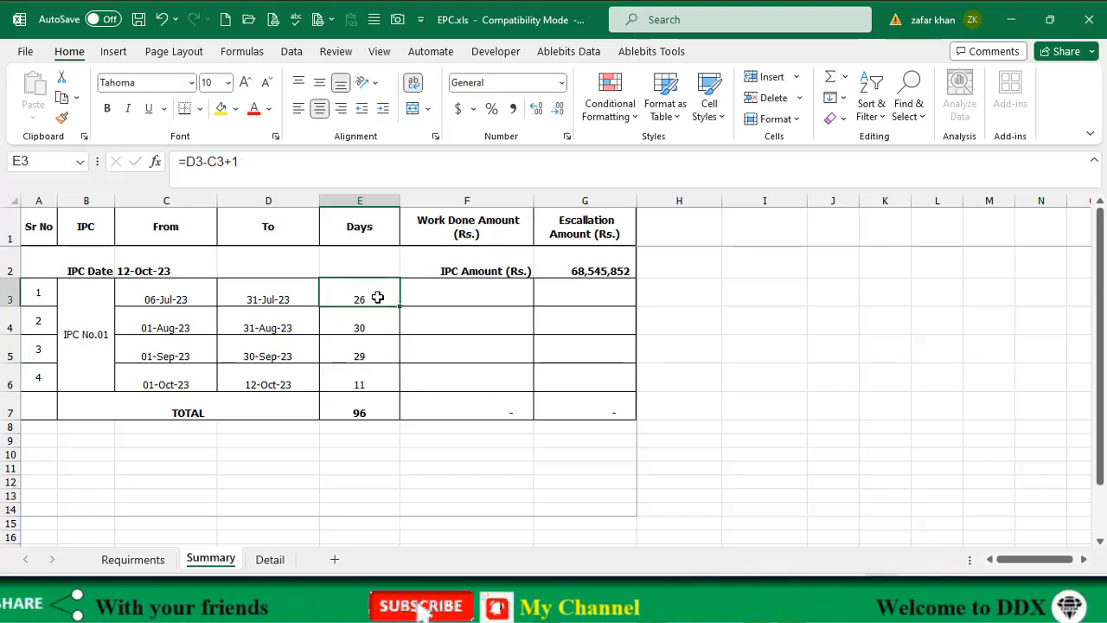
pyautogui.doubleClick(399, 306)
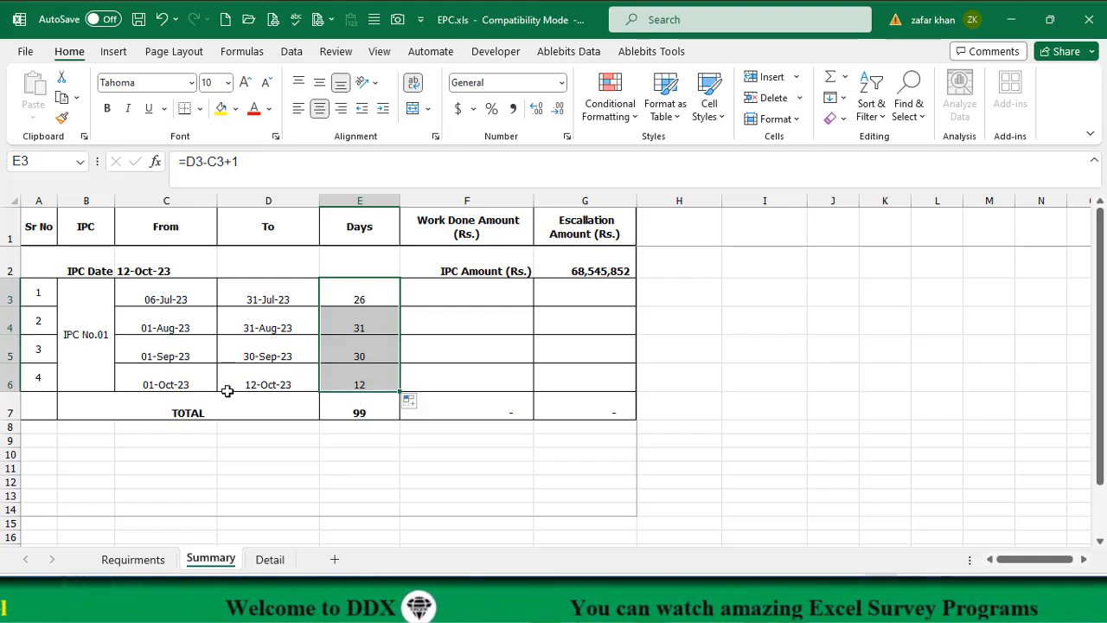
# Step: Inspect the formulas behind the fourth period's days, the Days total and the IPC Amount
pyautogui.click(364, 381)
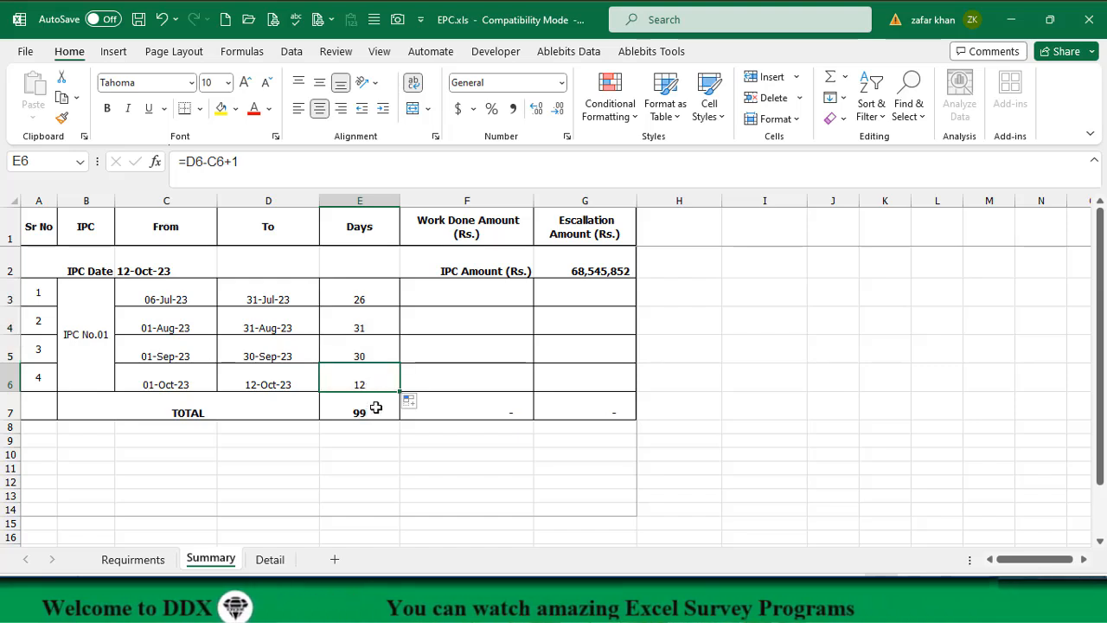
pyautogui.doubleClick(367, 412)
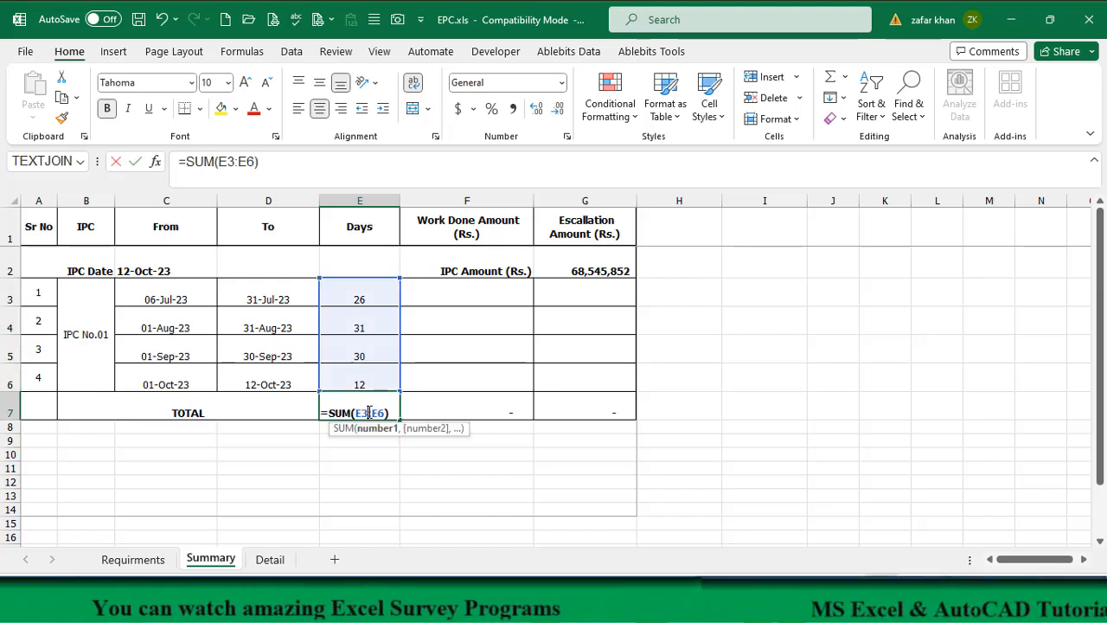
pyautogui.press('Return')
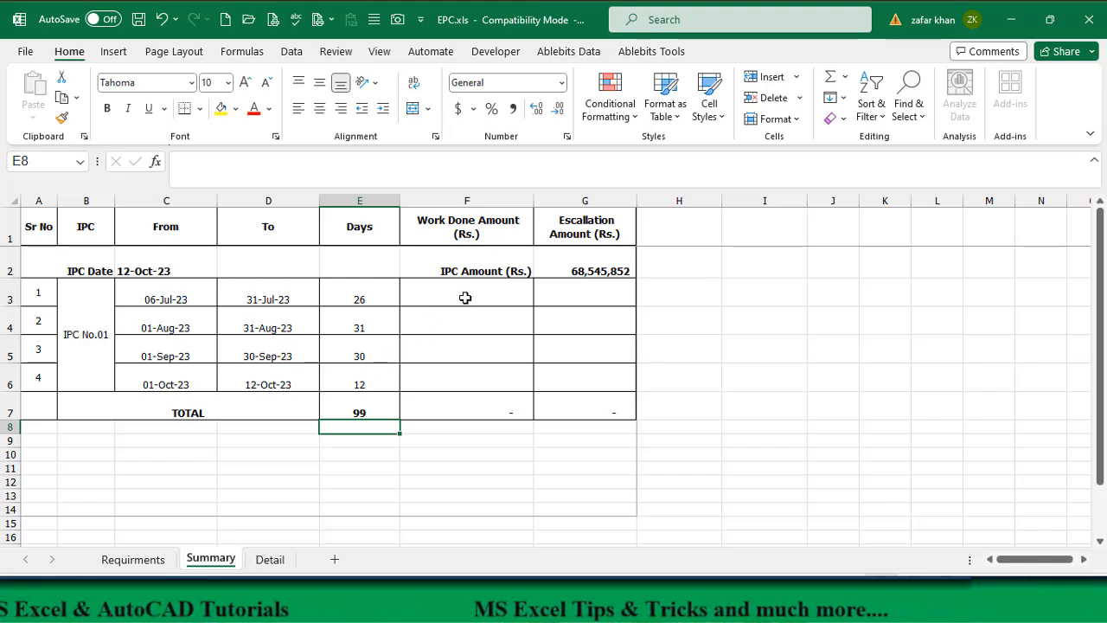
pyautogui.click(583, 266)
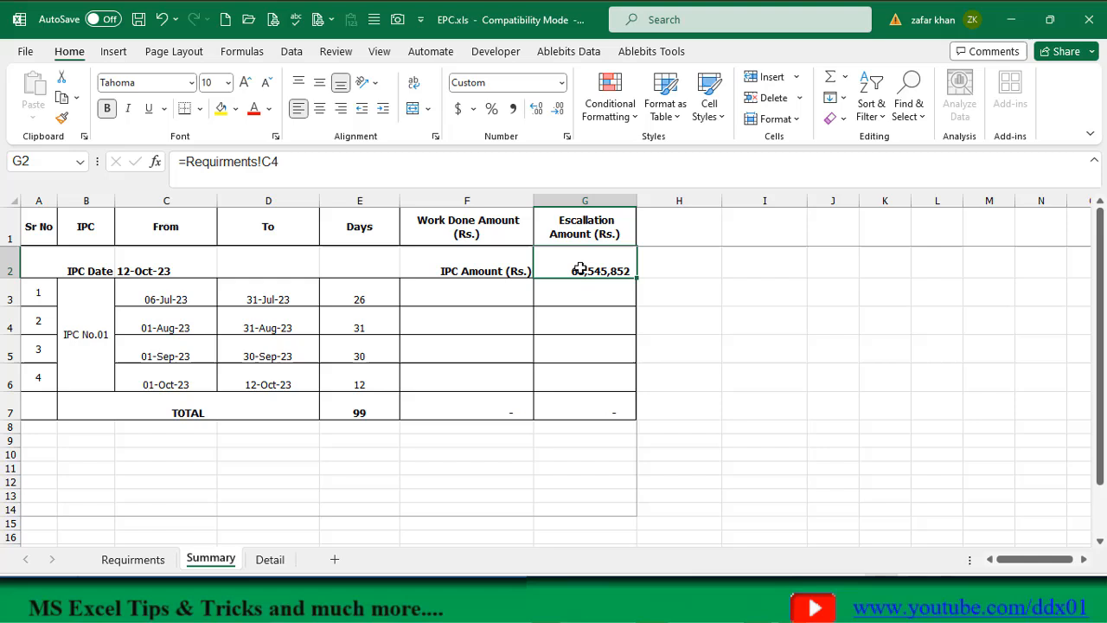
# Step: Calculate the first period's work done amount in F3 with =$G$2/$E$7*E3 and fill the formula down to F6
pyautogui.click(360, 413)
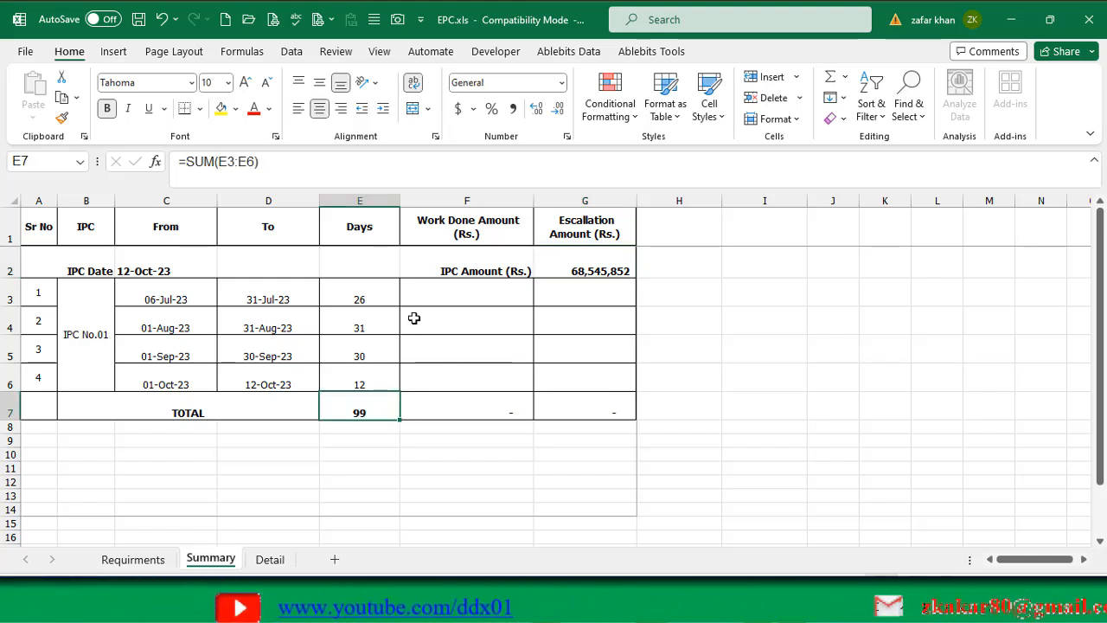
pyautogui.click(457, 297)
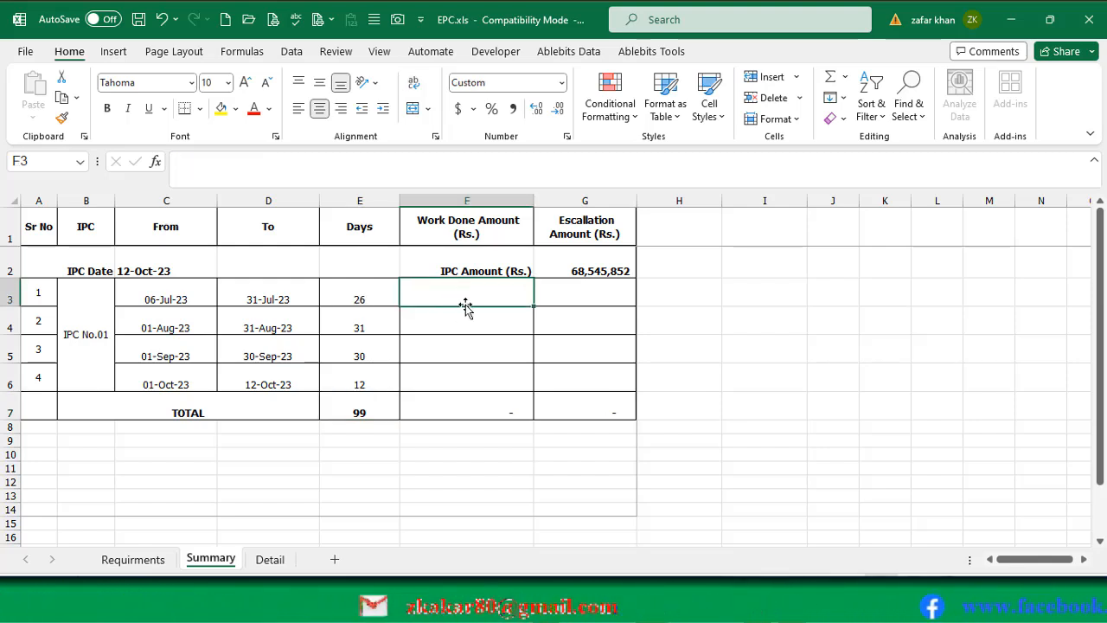
pyautogui.write('=')
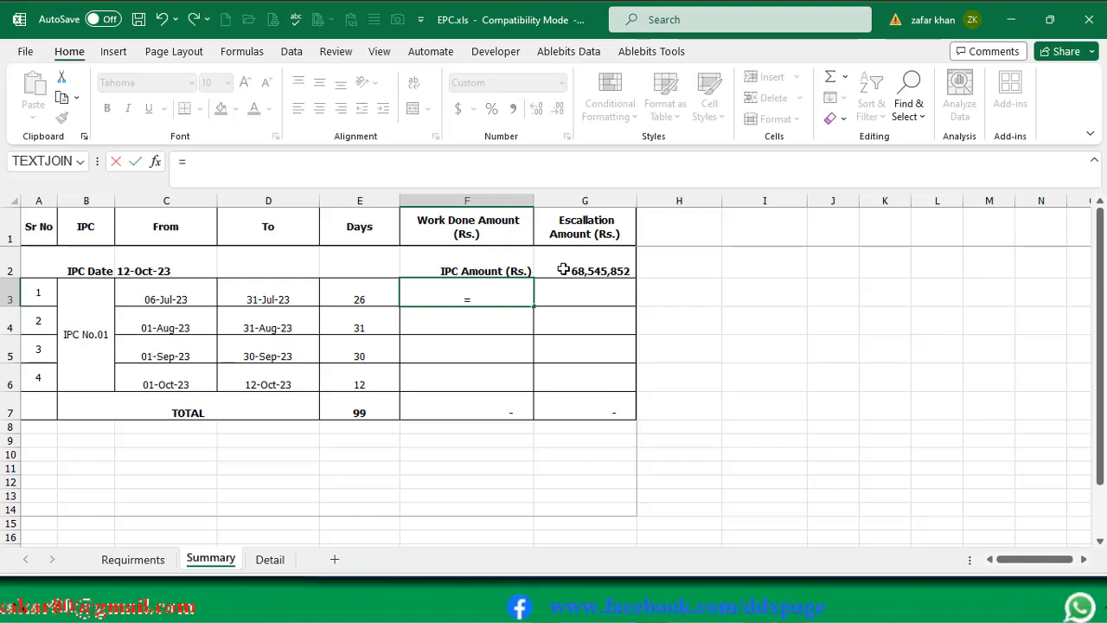
pyautogui.click(564, 269)
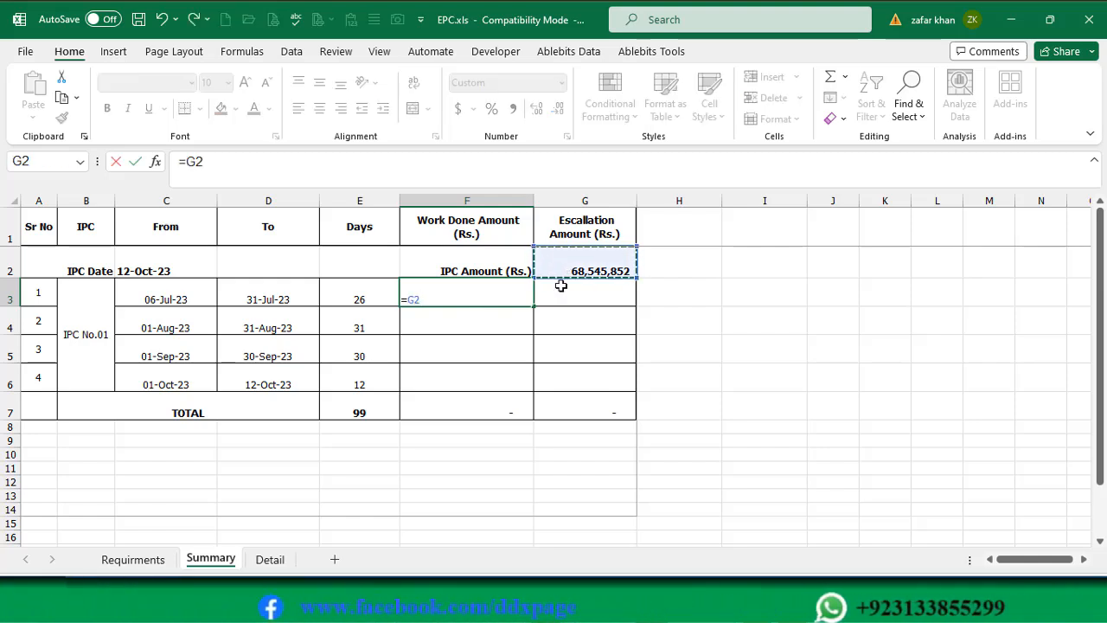
pyautogui.press('F4')
pyautogui.write('/')
pyautogui.click(371, 410)
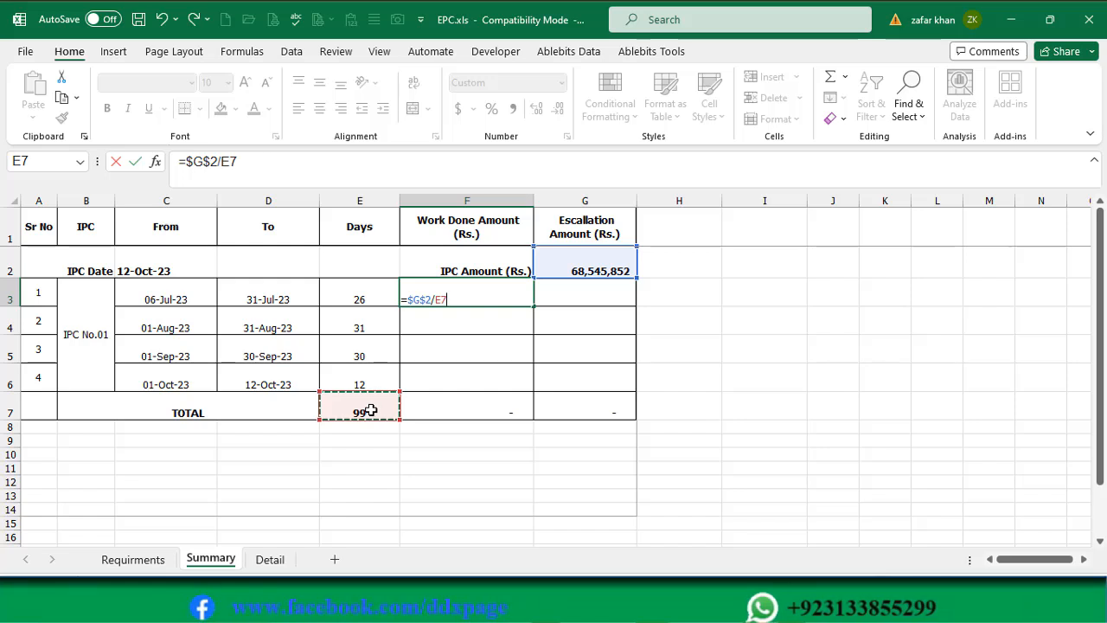
pyautogui.press('F4')
pyautogui.write('*')
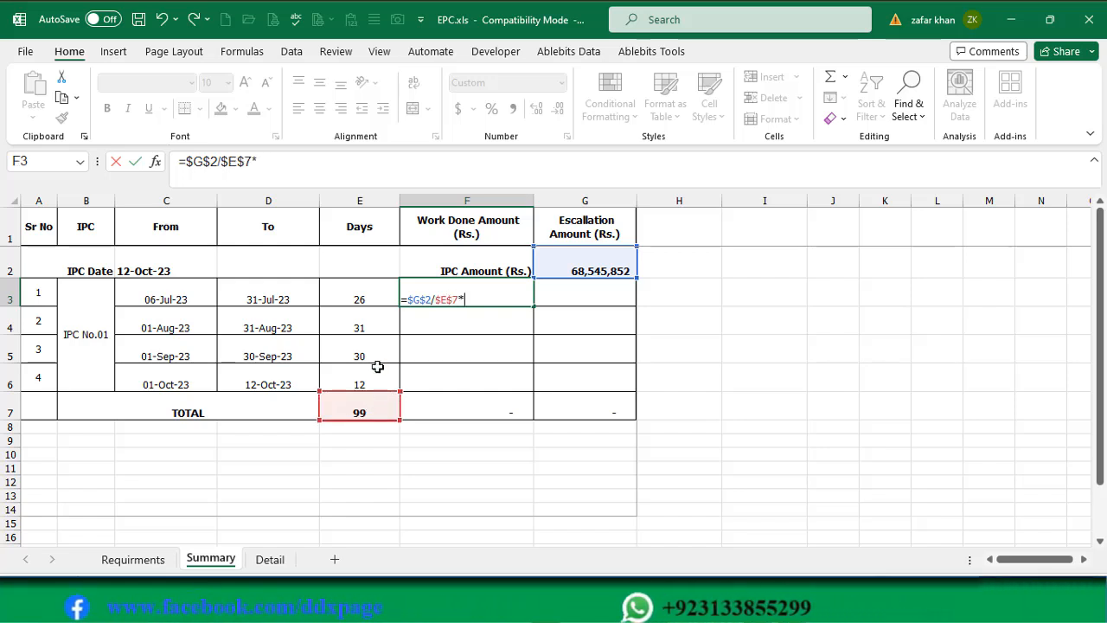
pyautogui.click(370, 290)
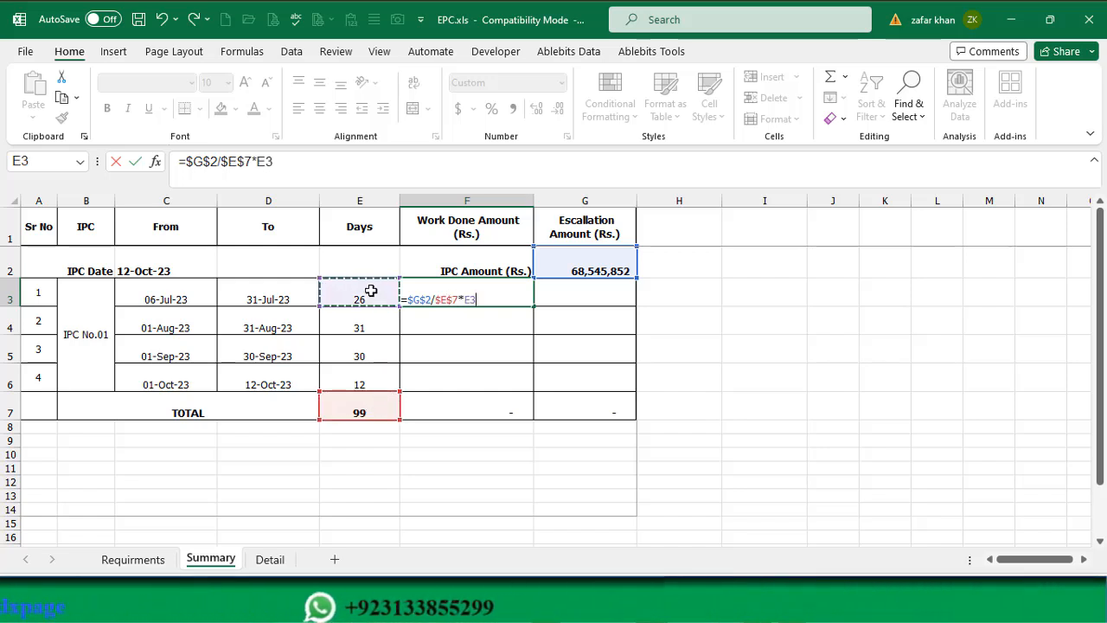
pyautogui.press('Return')
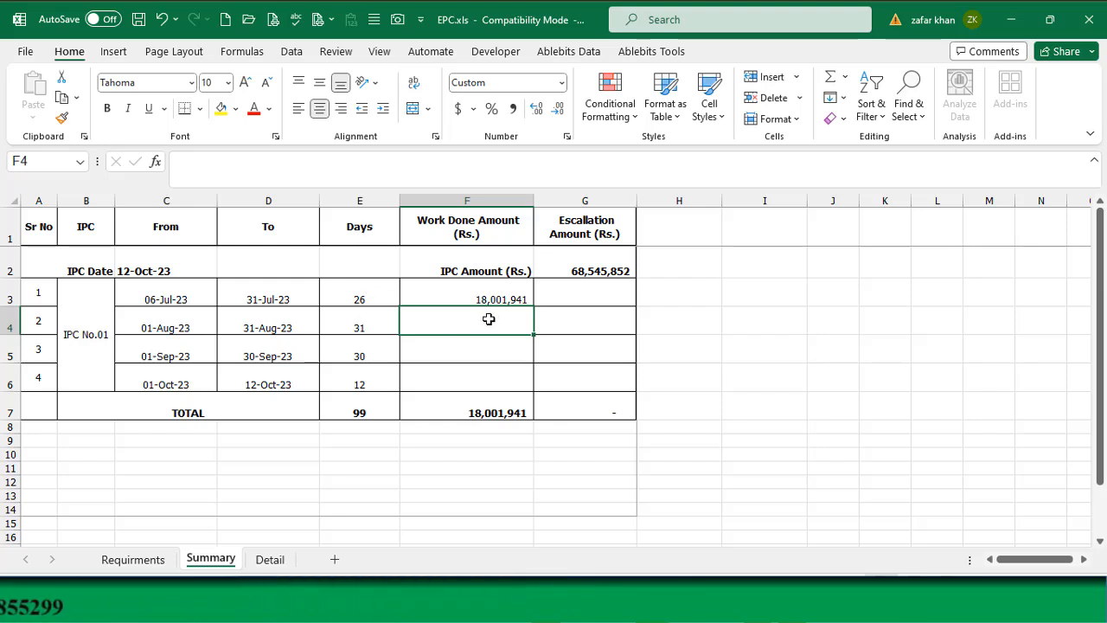
pyautogui.click(513, 296)
pyautogui.moveTo(533, 306); pyautogui.dragTo(524, 383)
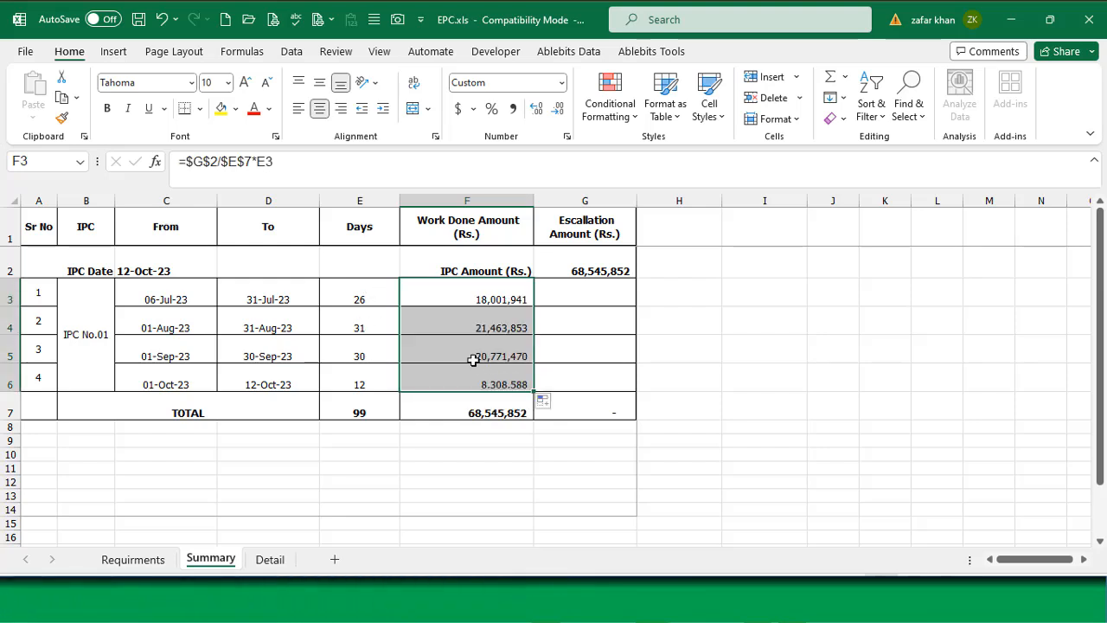
# Step: Inspect the work done amount formulas of the four periods in F3 to F6 and the sum in F7
pyautogui.click(454, 303)
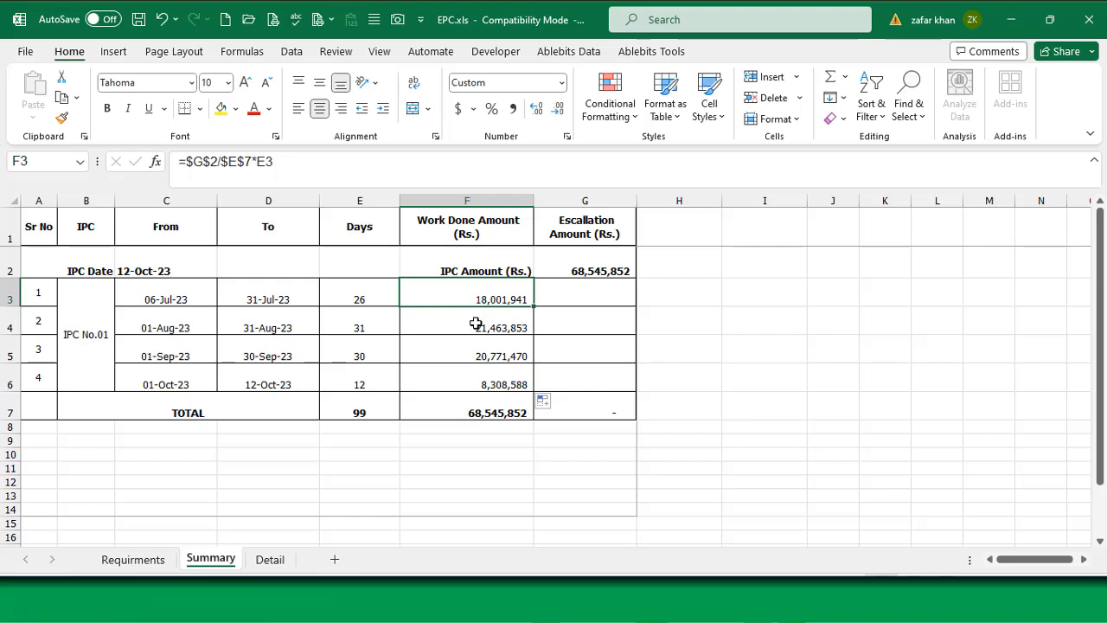
pyautogui.click(476, 323)
pyautogui.click(480, 353)
pyautogui.click(483, 386)
pyautogui.click(494, 297)
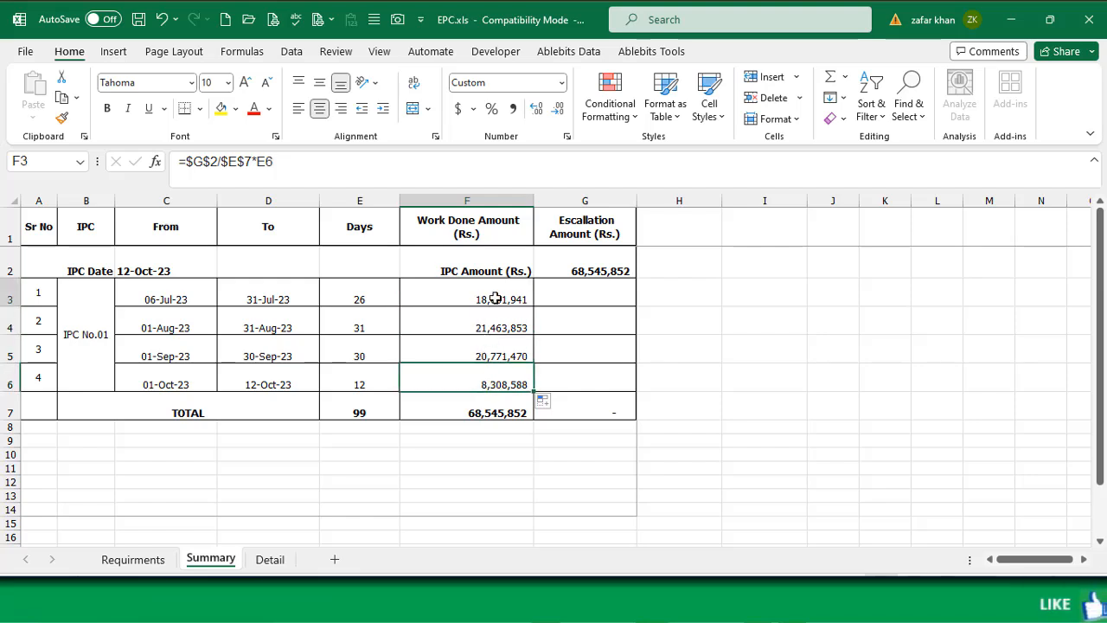
pyautogui.click(487, 327)
pyautogui.moveTo(485, 299); pyautogui.dragTo(495, 386)
pyautogui.click(497, 412)
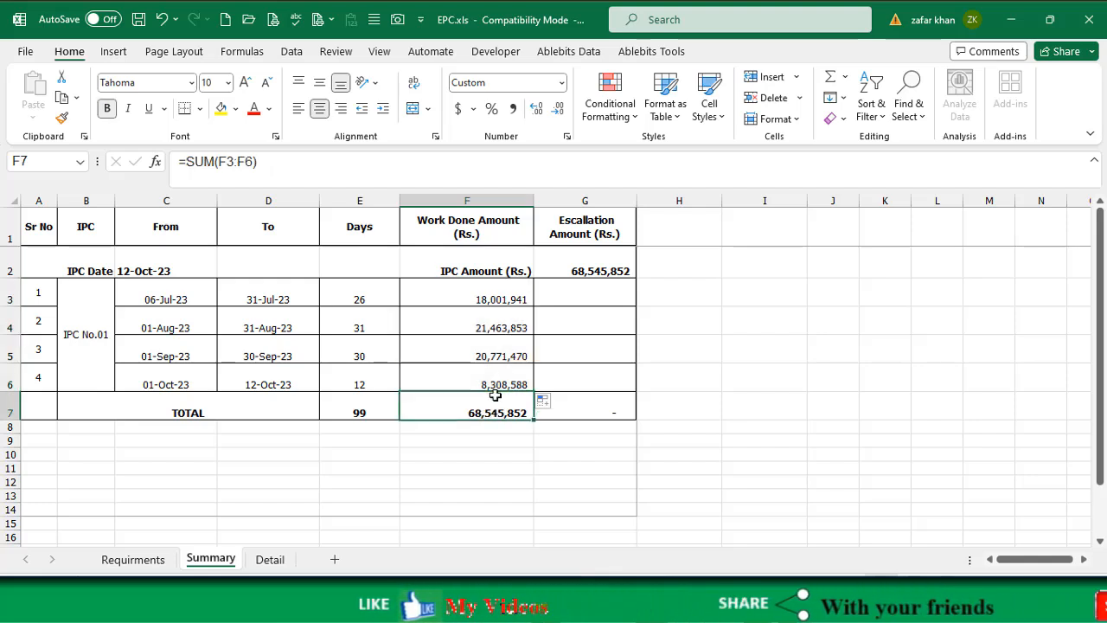
# Step: Compare the Work Done Amount total in F7 with the IPC Amount in G2 and review the periods' amounts
pyautogui.click(586, 271)
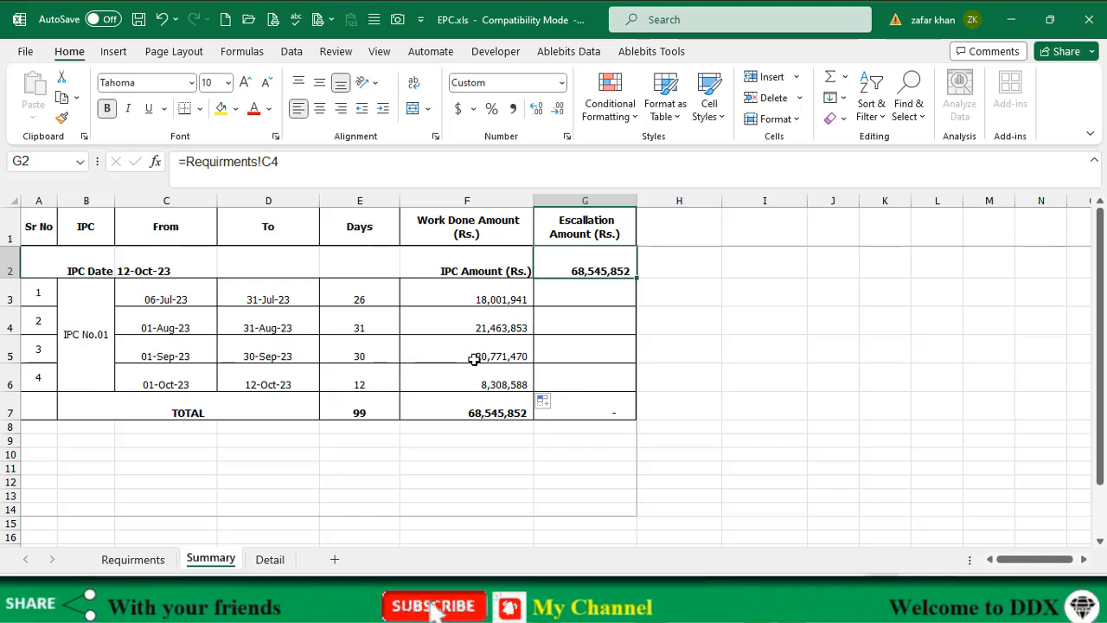
pyautogui.click(489, 414)
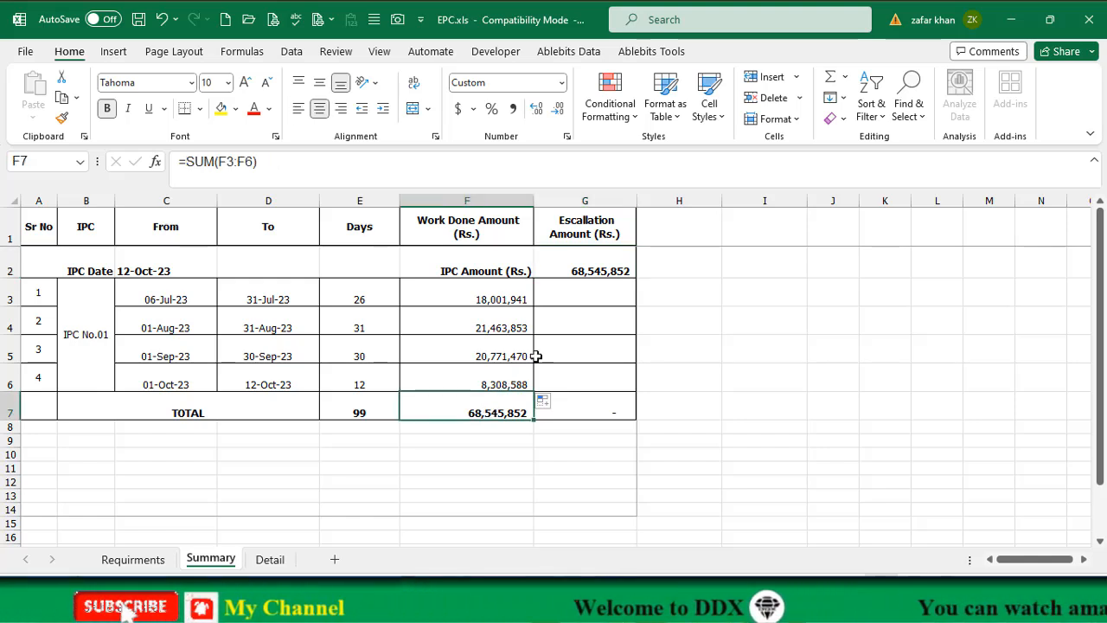
pyautogui.click(619, 266)
pyautogui.moveTo(520, 309); pyautogui.dragTo(499, 383)
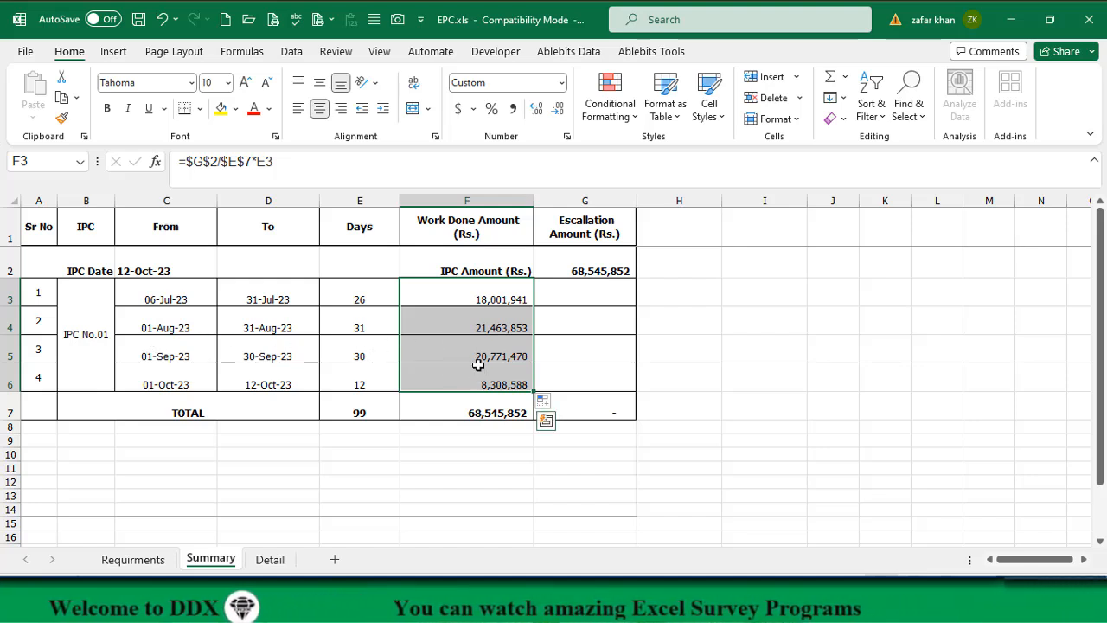
pyautogui.click(477, 324)
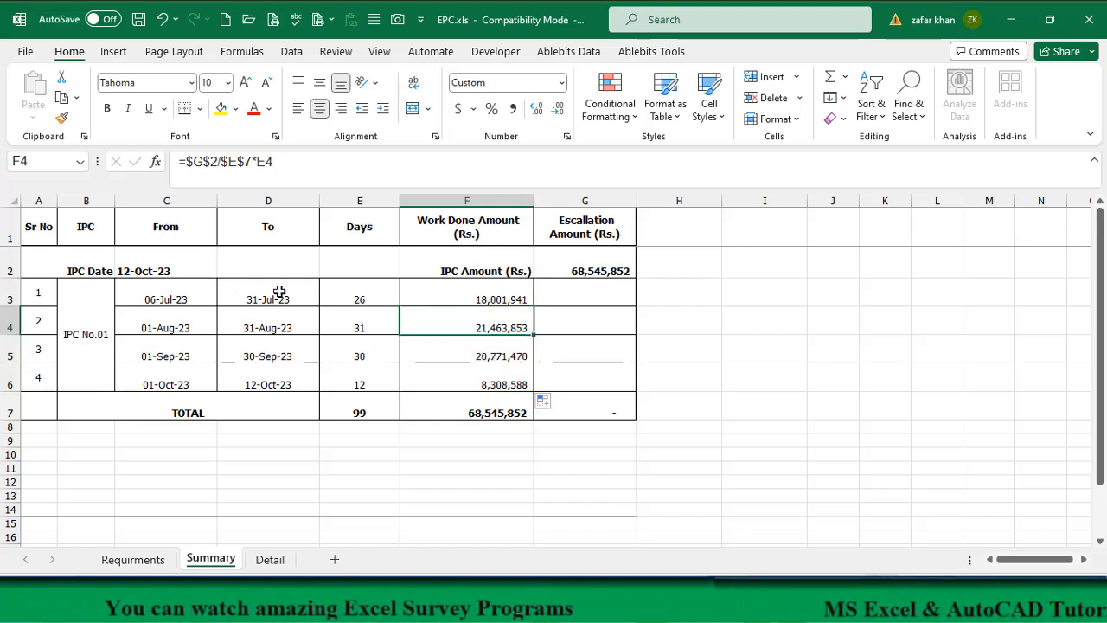
pyautogui.click(501, 293)
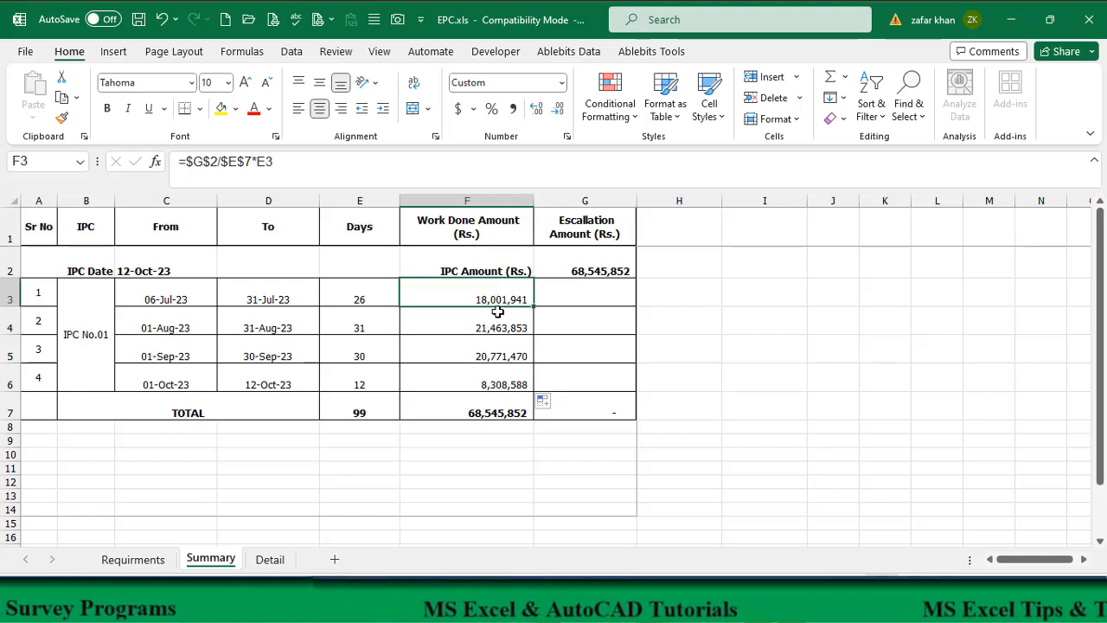
# Step: Open the Detail sheet and review its Description, Unit and Weightage columns
pyautogui.click(578, 292)
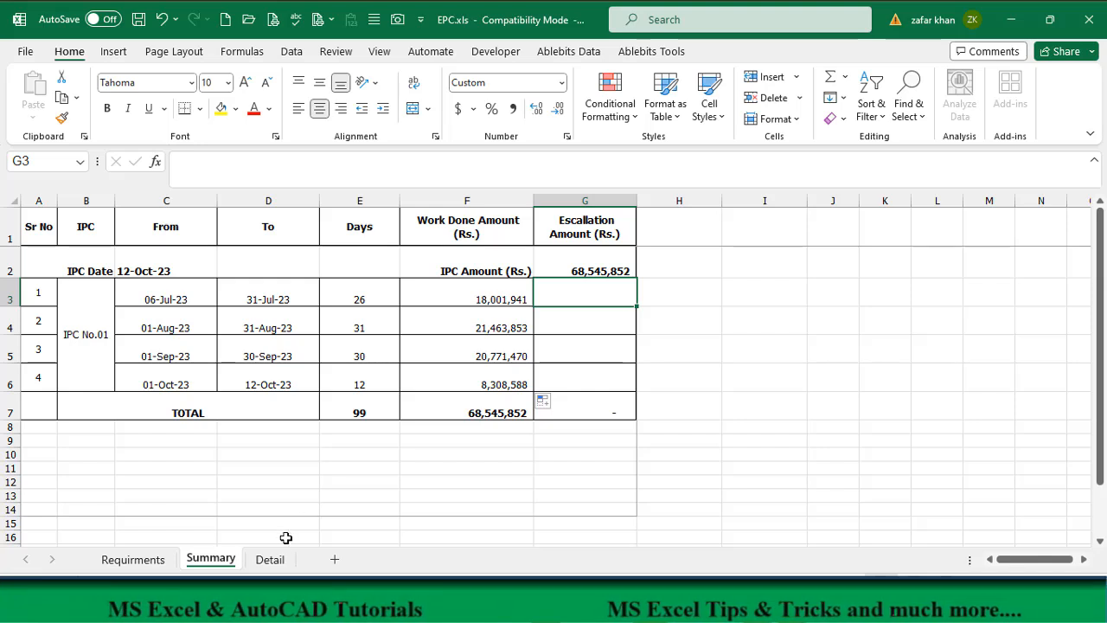
pyautogui.click(270, 563)
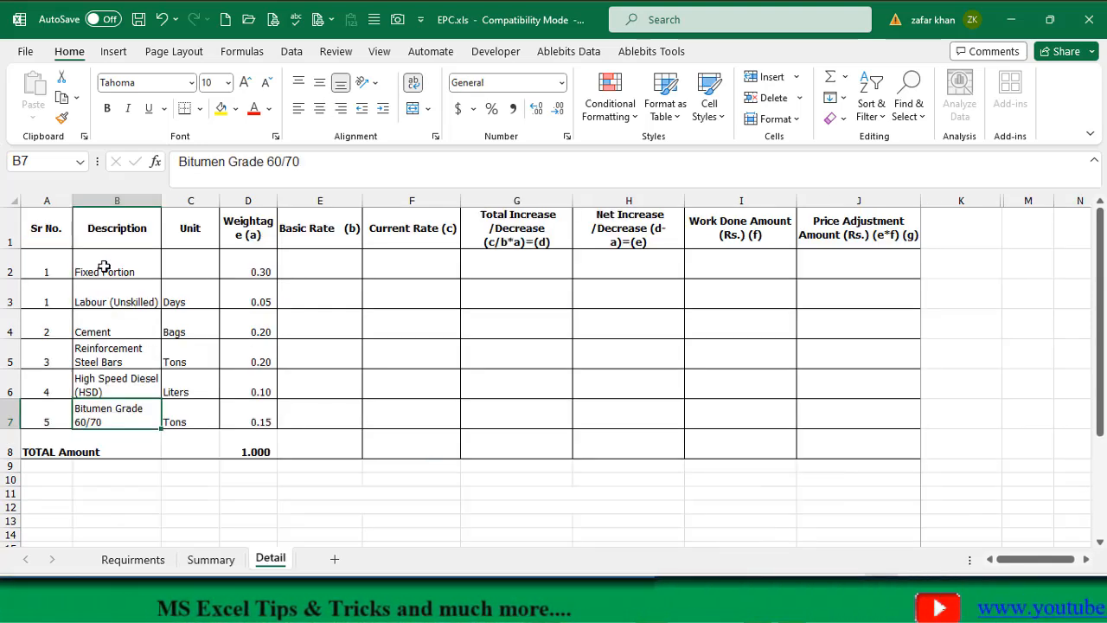
pyautogui.moveTo(103, 266); pyautogui.dragTo(98, 419)
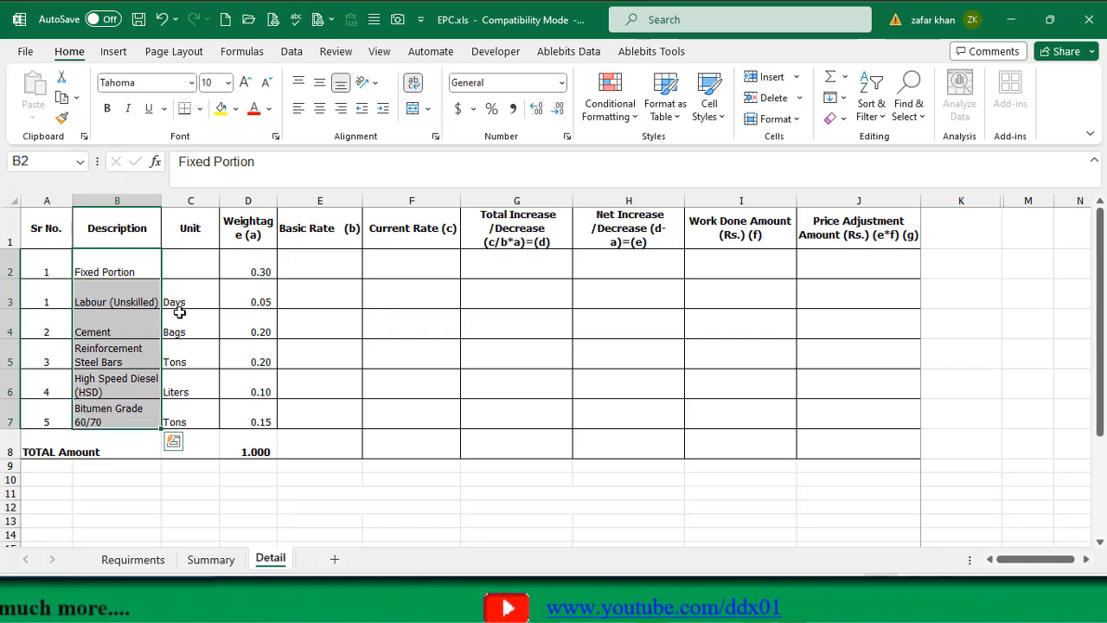
pyautogui.moveTo(184, 302); pyautogui.dragTo(188, 422)
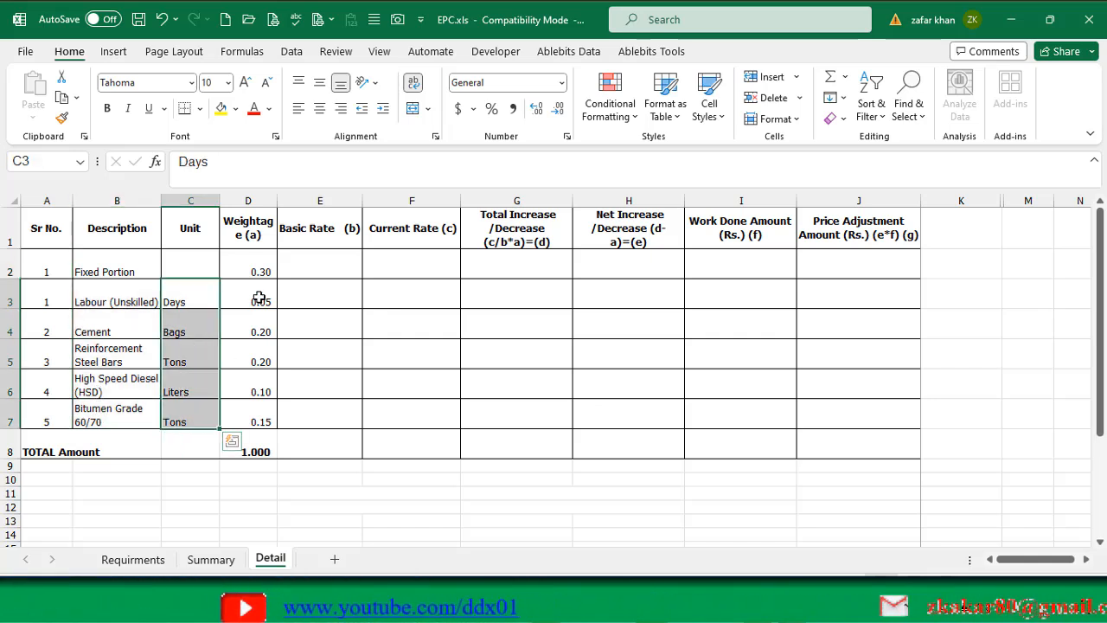
pyautogui.moveTo(259, 270); pyautogui.dragTo(259, 418)
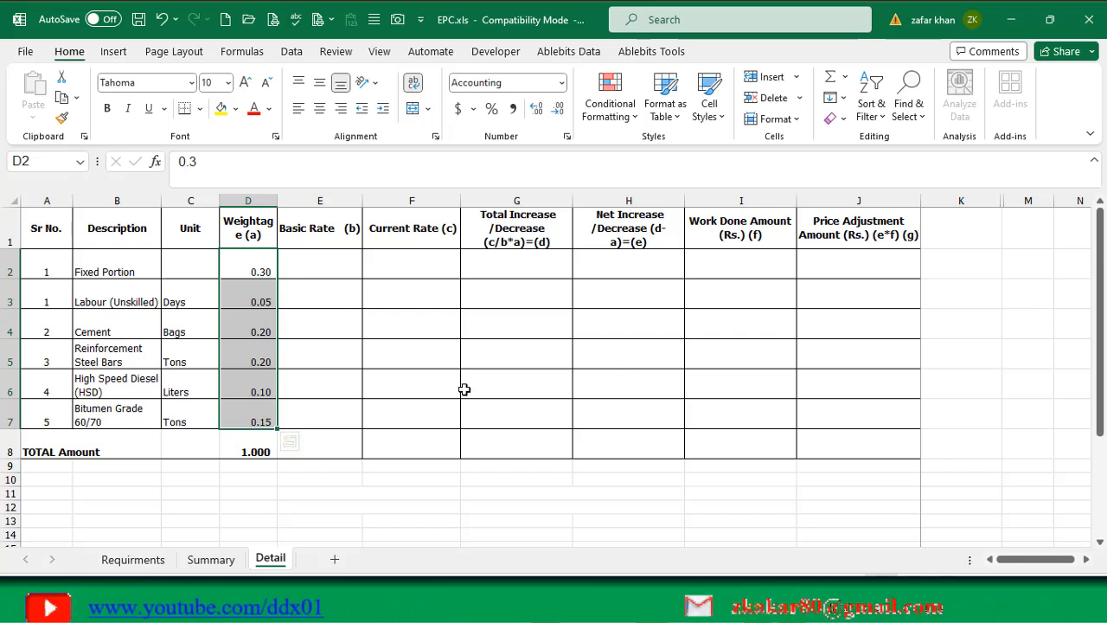
# Step: Examine the Detail items row by row from Fixed Portion to Bitumen Grade 60/70, checking their units and weightages
pyautogui.click(109, 272)
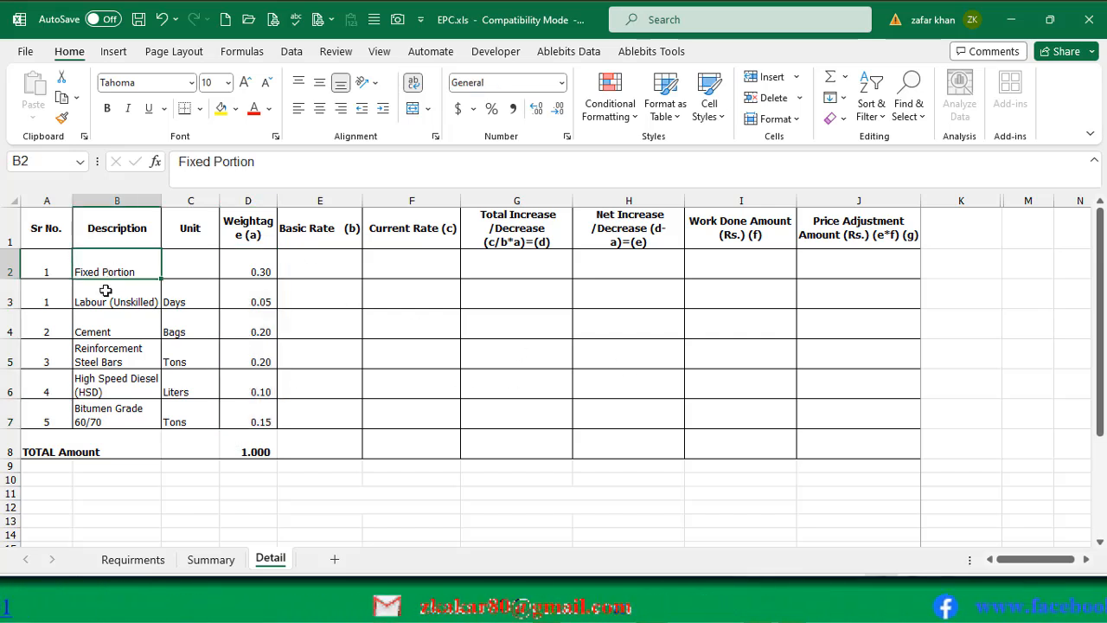
pyautogui.click(256, 271)
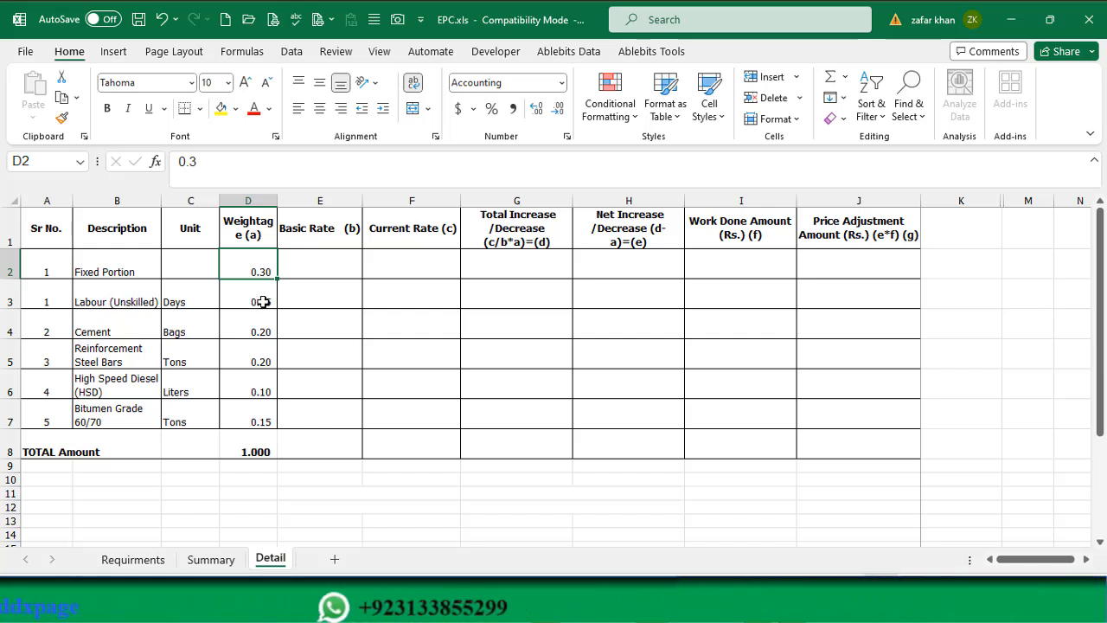
pyautogui.click(116, 301)
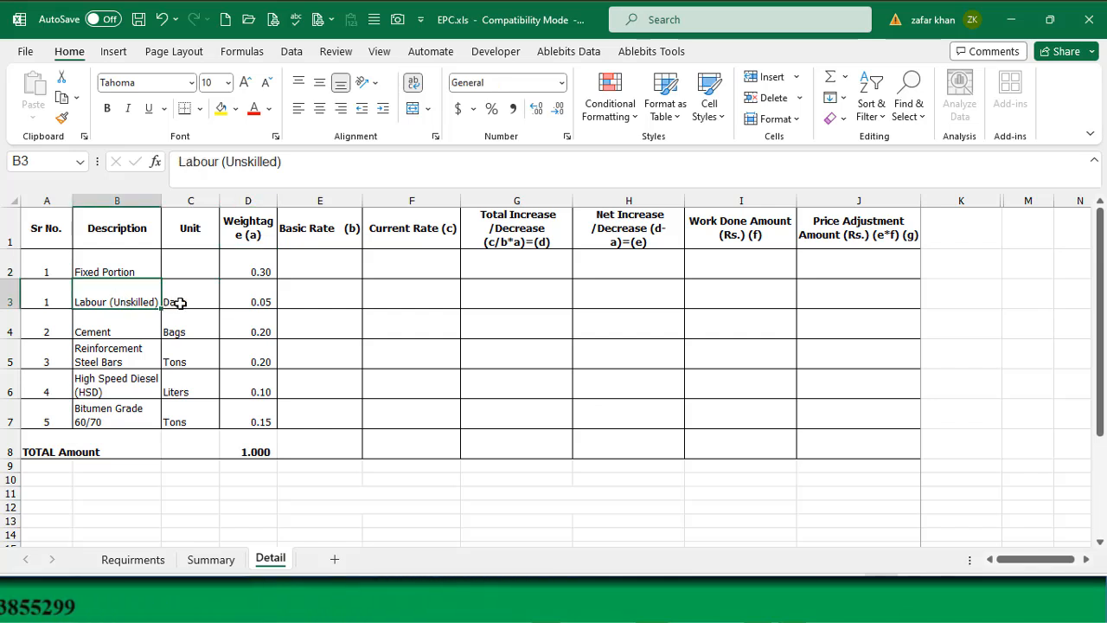
pyautogui.press('Right')
pyautogui.press('Right')
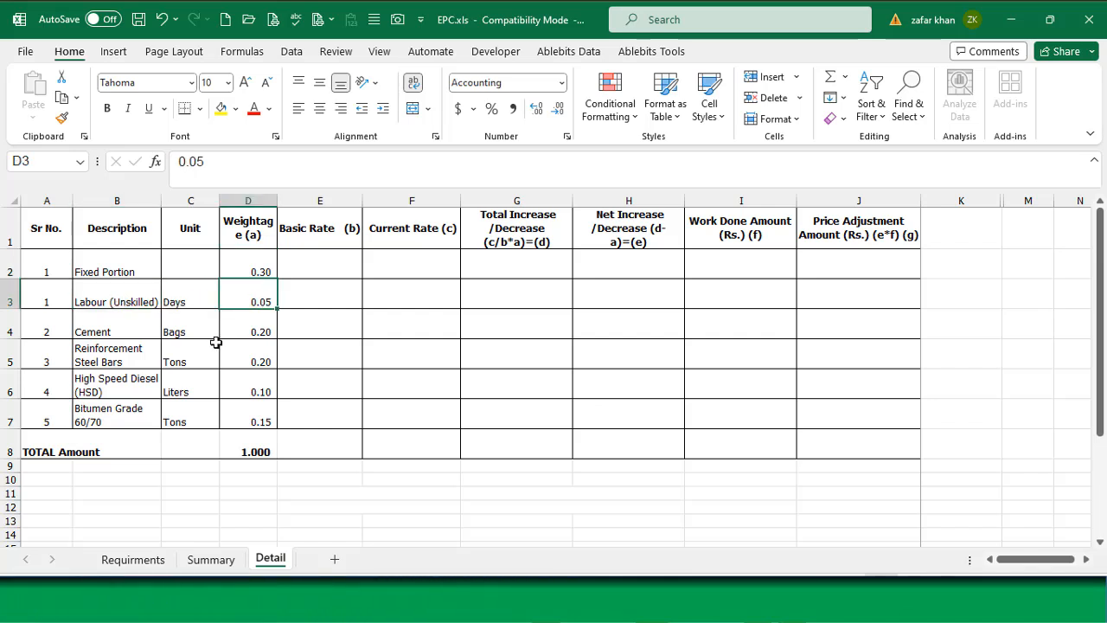
pyautogui.click(114, 326)
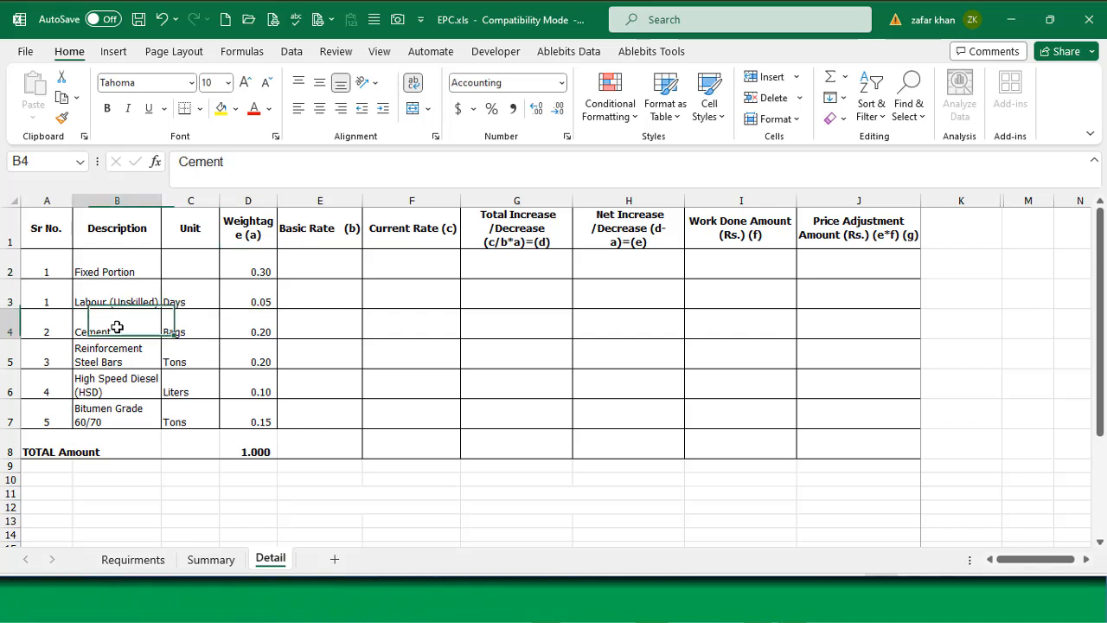
pyautogui.click(260, 329)
pyautogui.click(109, 364)
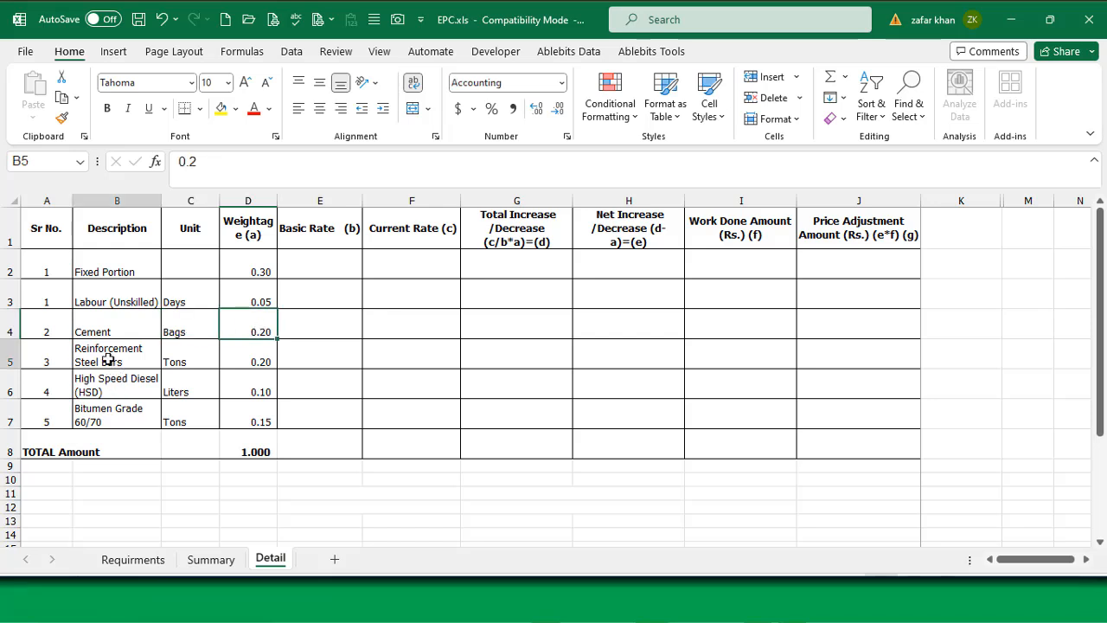
pyautogui.click(189, 360)
pyautogui.click(119, 391)
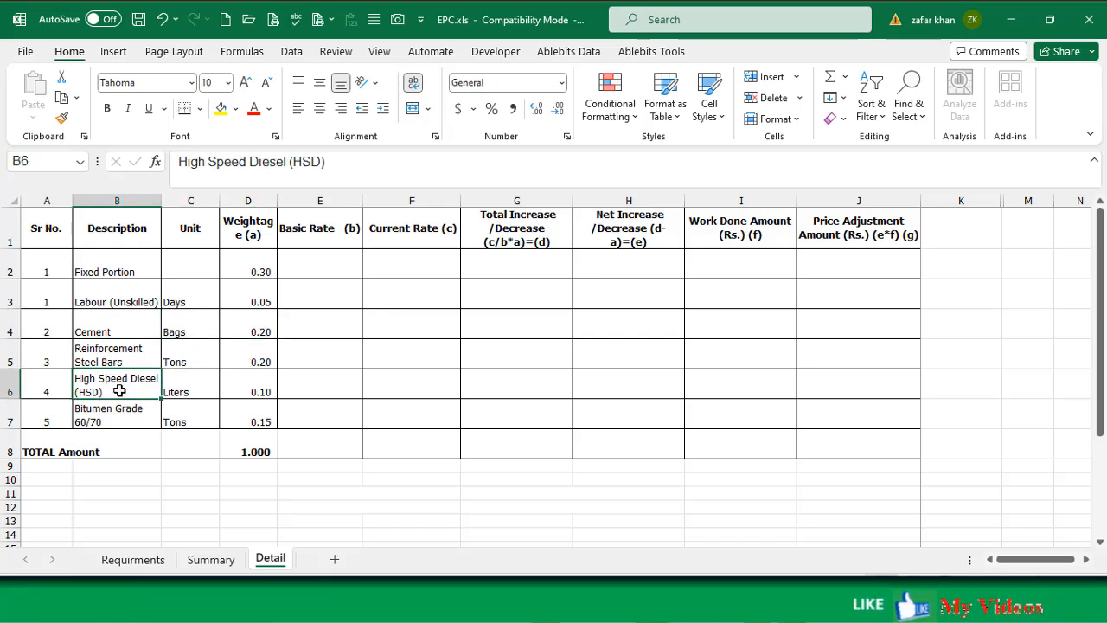
pyautogui.click(188, 387)
pyautogui.click(263, 391)
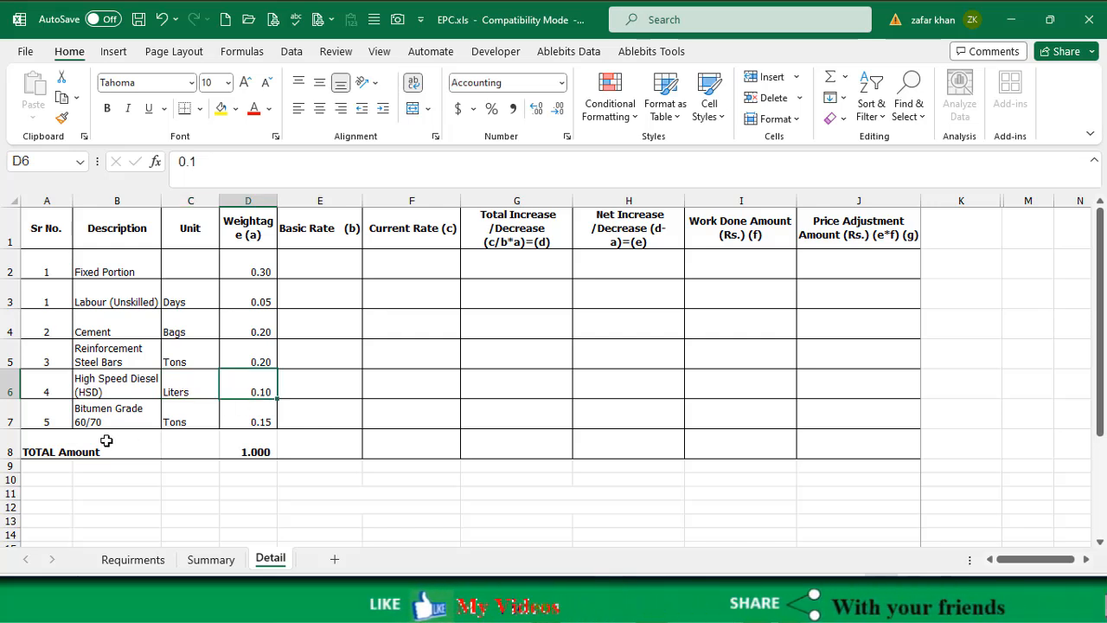
pyautogui.click(151, 419)
pyautogui.click(184, 419)
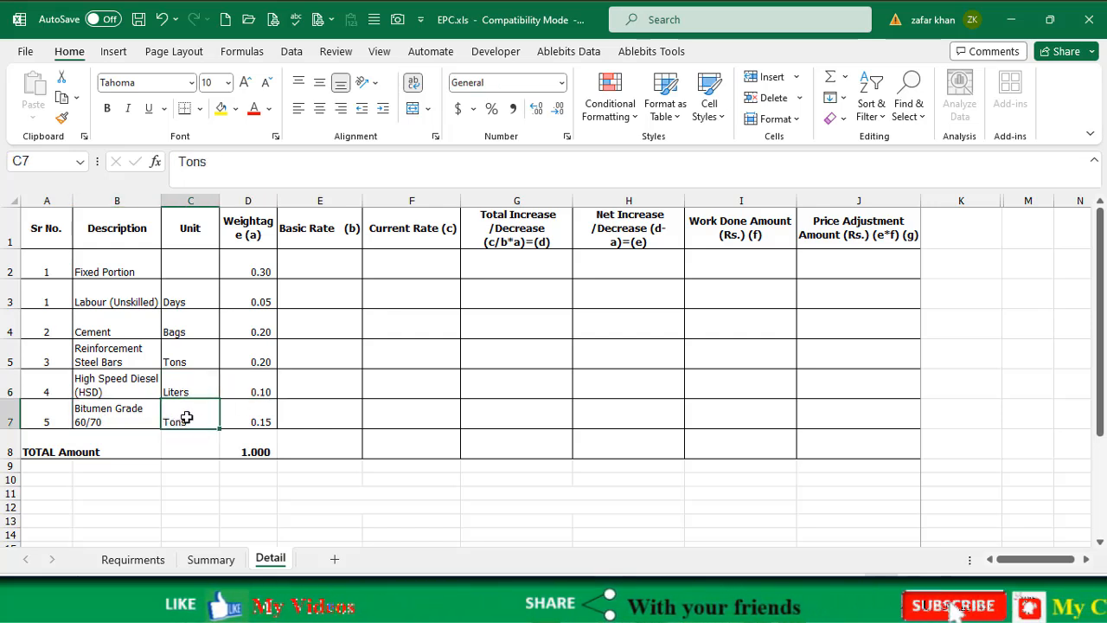
pyautogui.click(259, 419)
# Step: Review the Weightage, Basic Rate and Current Rate columns for the Detail items in rows 2 to 7
pyautogui.moveTo(255, 270); pyautogui.dragTo(246, 415)
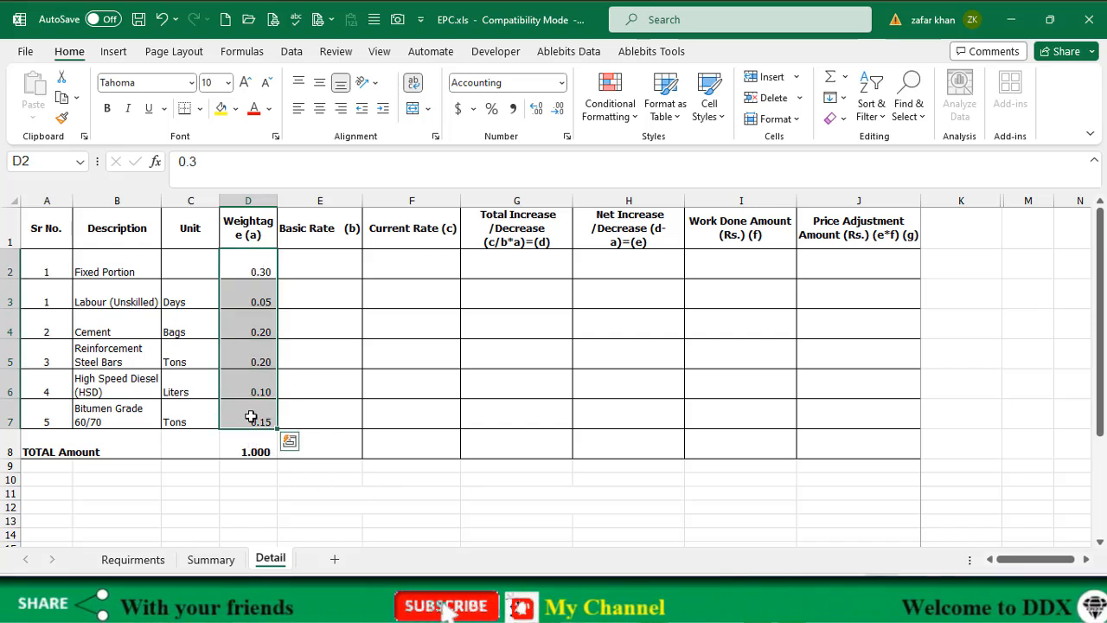
pyautogui.moveTo(251, 417); pyautogui.dragTo(258, 312)
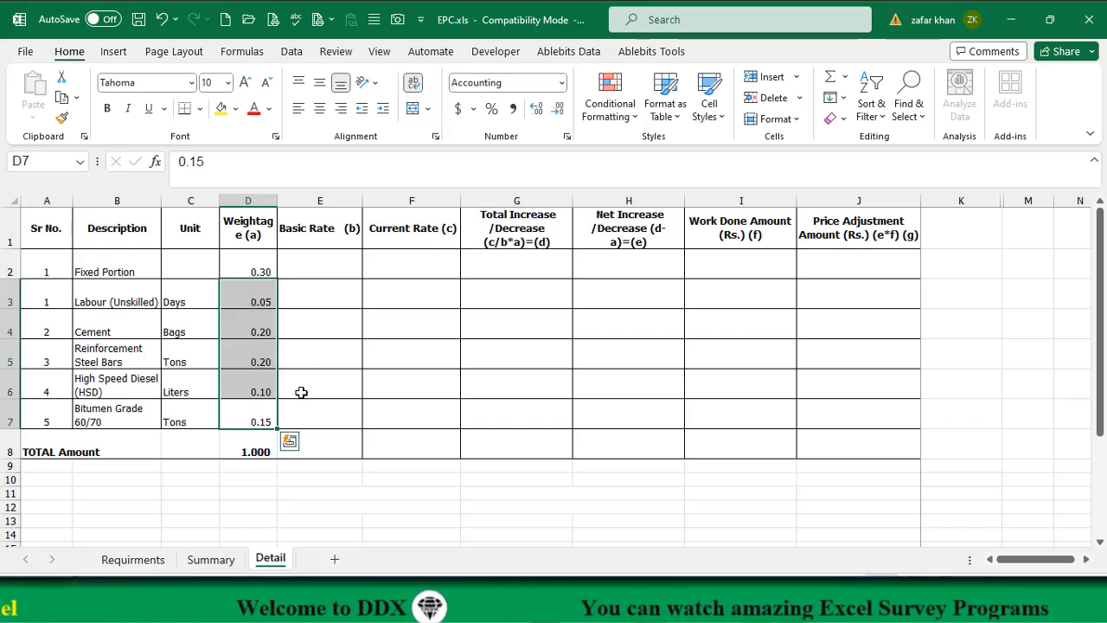
pyautogui.moveTo(318, 271); pyautogui.dragTo(318, 413)
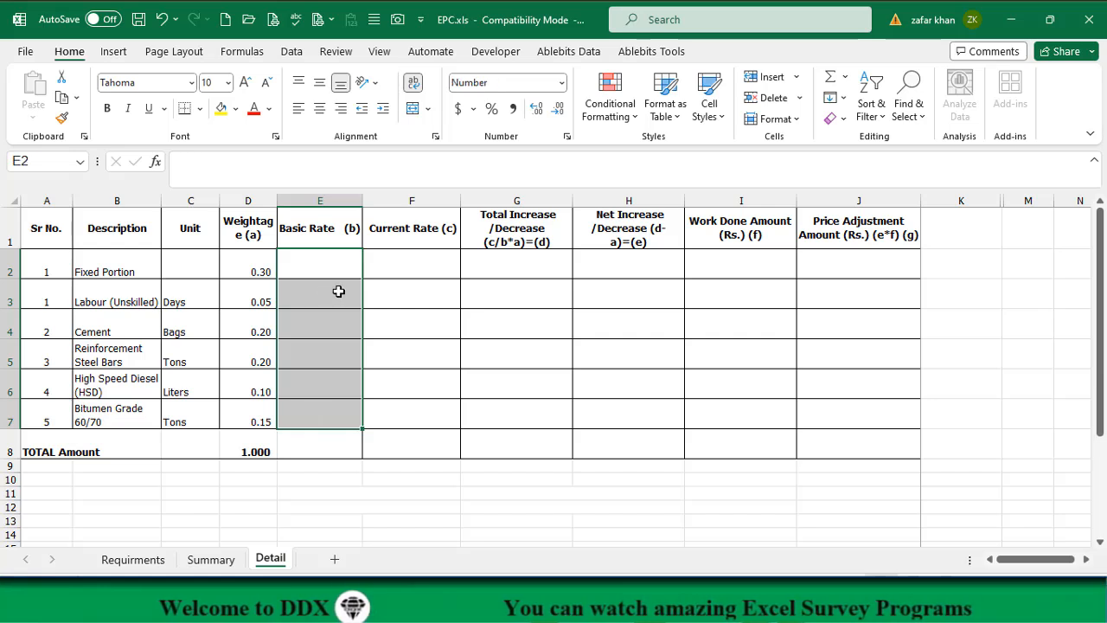
pyautogui.moveTo(402, 272); pyautogui.dragTo(410, 410)
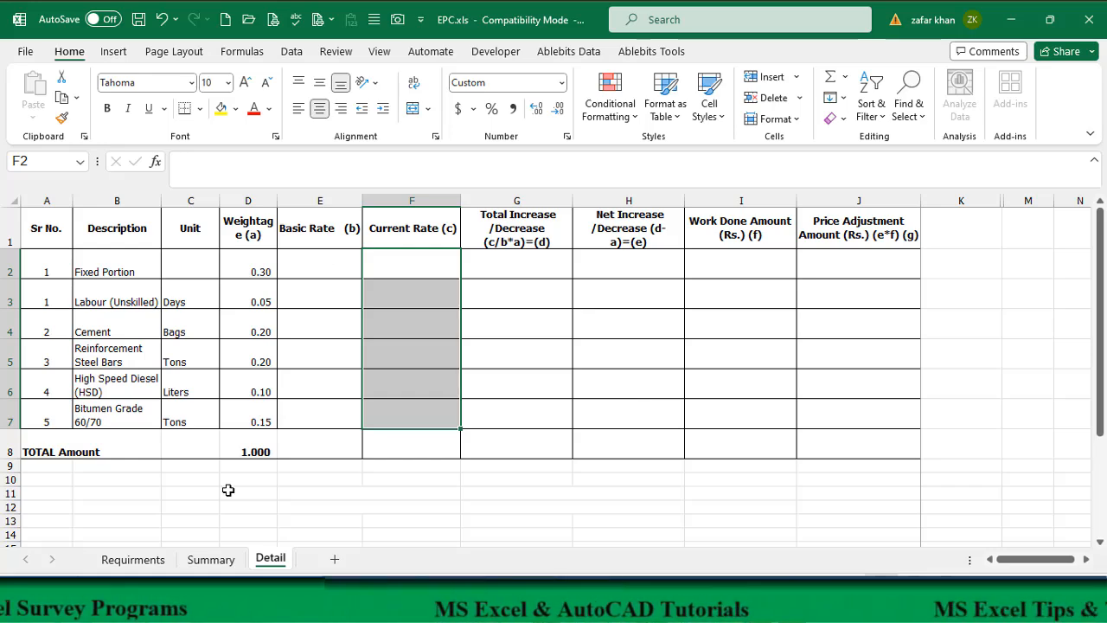
# Step: In the Requirments sheet, calculate the date 28 days before the Tender Date in D1 with =C1-28
pyautogui.click(133, 559)
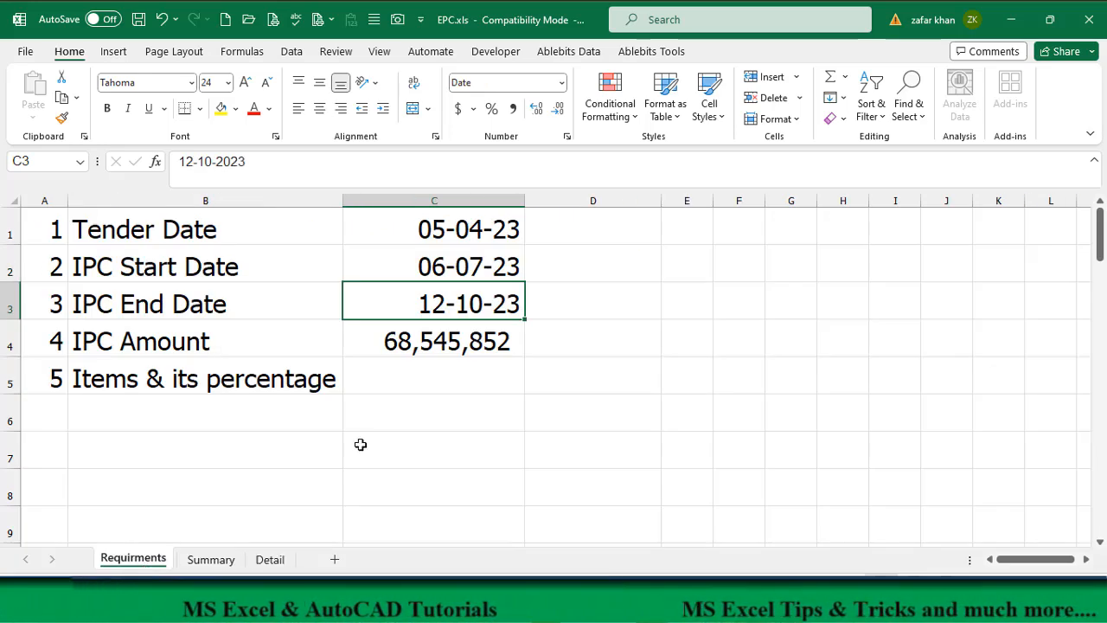
pyautogui.click(546, 234)
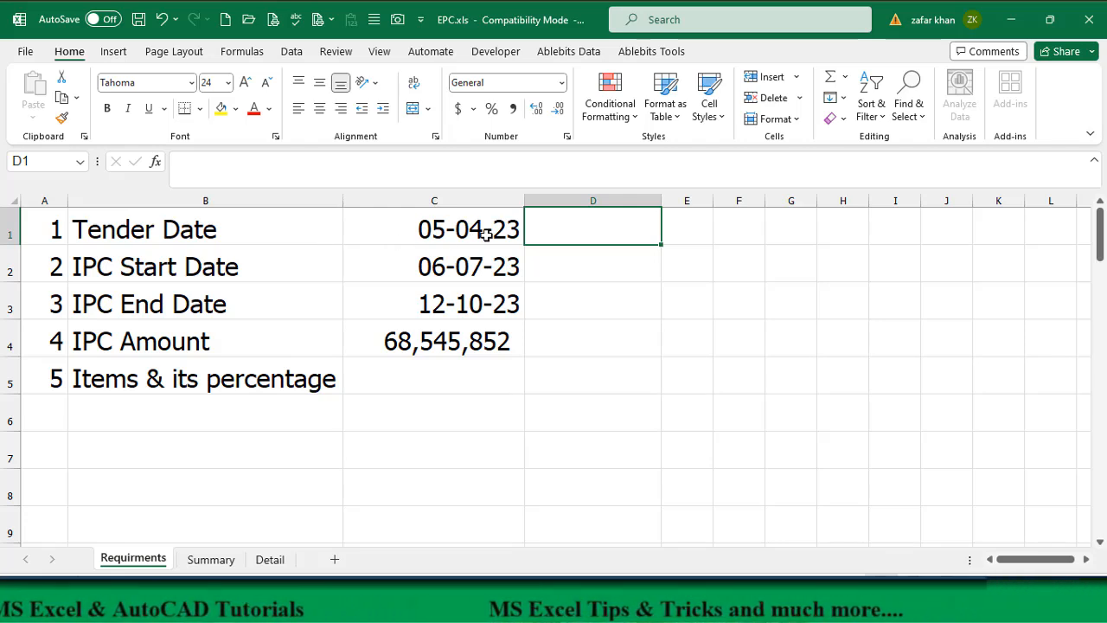
pyautogui.write('=')
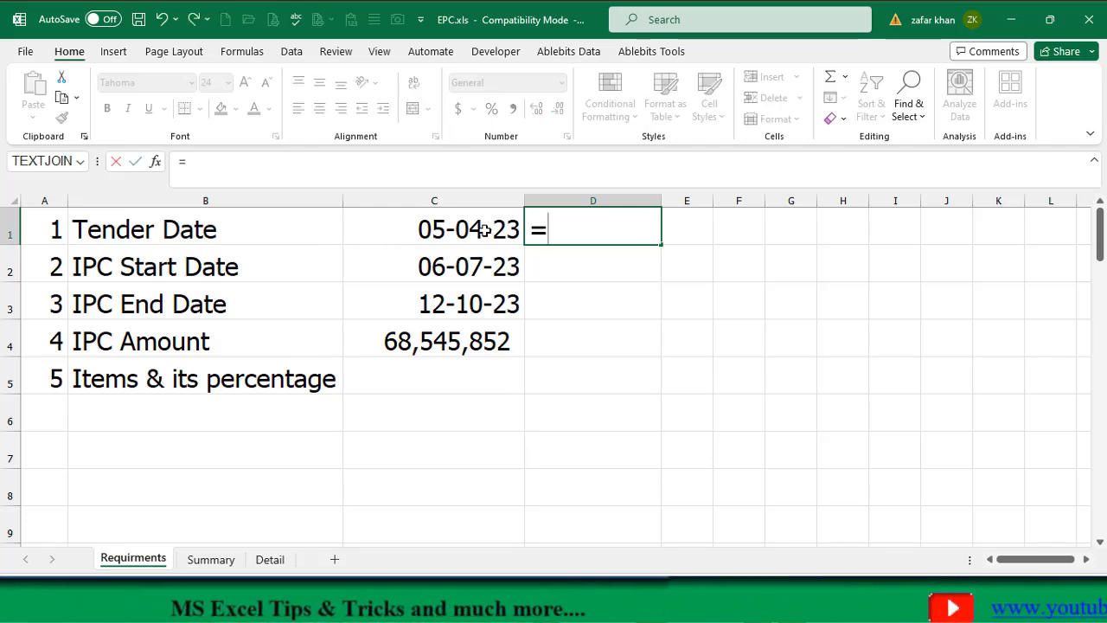
pyautogui.click(484, 232)
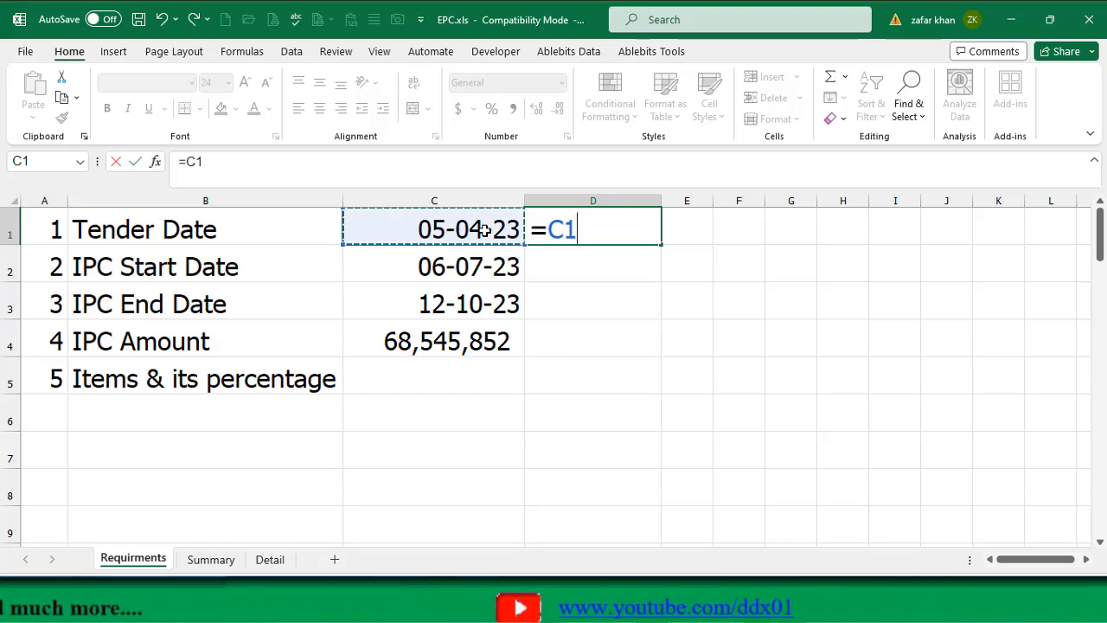
pyautogui.write('-2')
pyautogui.press('Return')
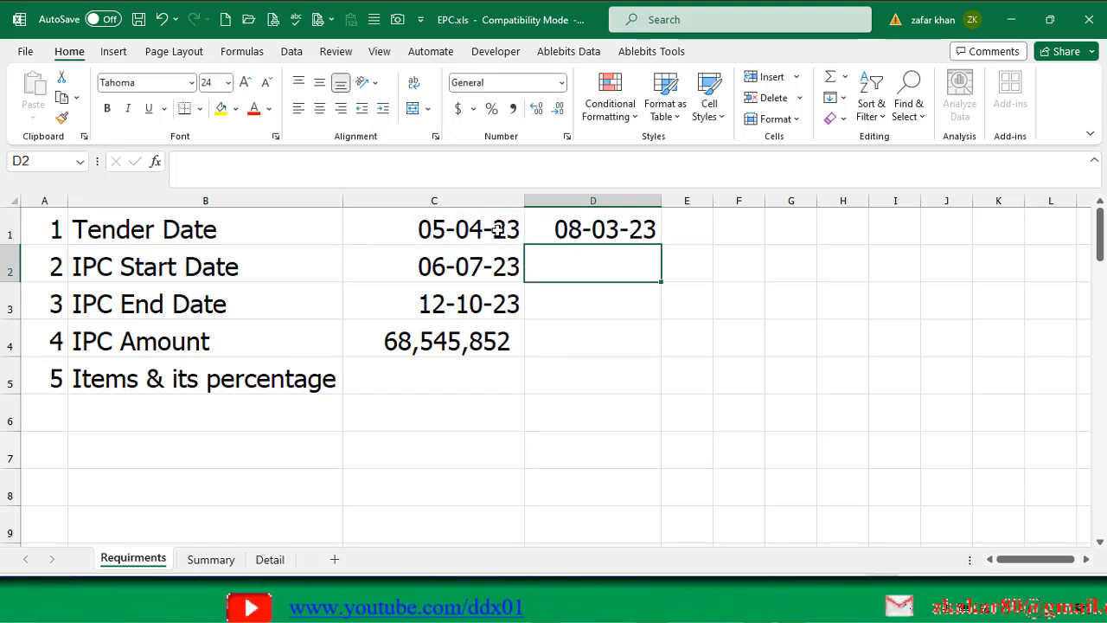
pyautogui.click(634, 229)
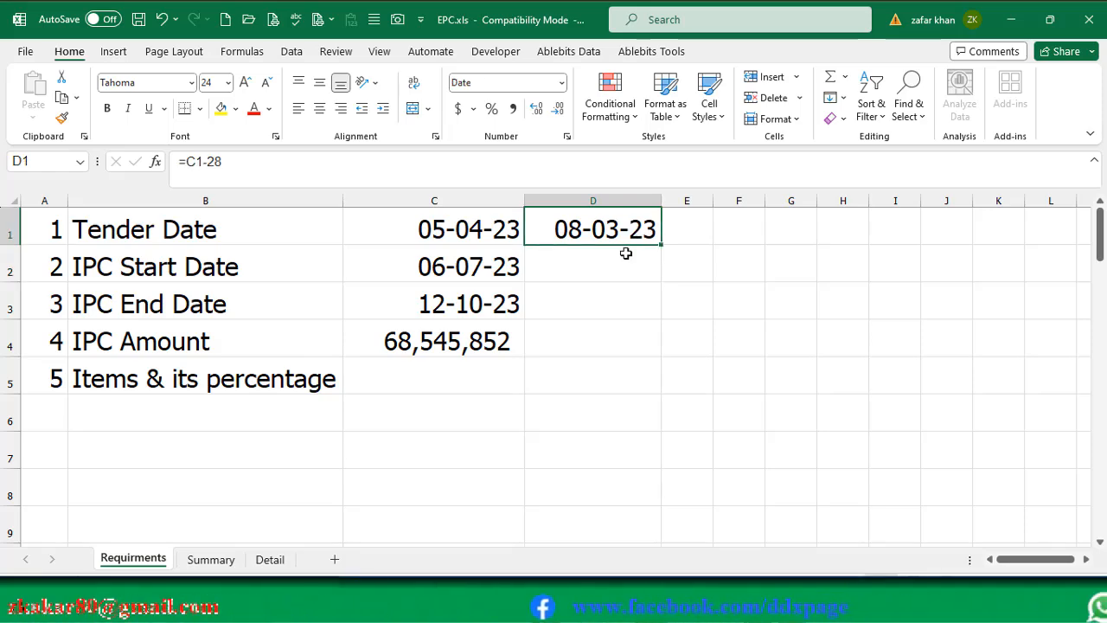
# Step: Switch to the All months rates.xlsx workbook, open the Mar-2023 sheet and review its city and item rate columns
pyautogui.click(207, 561)
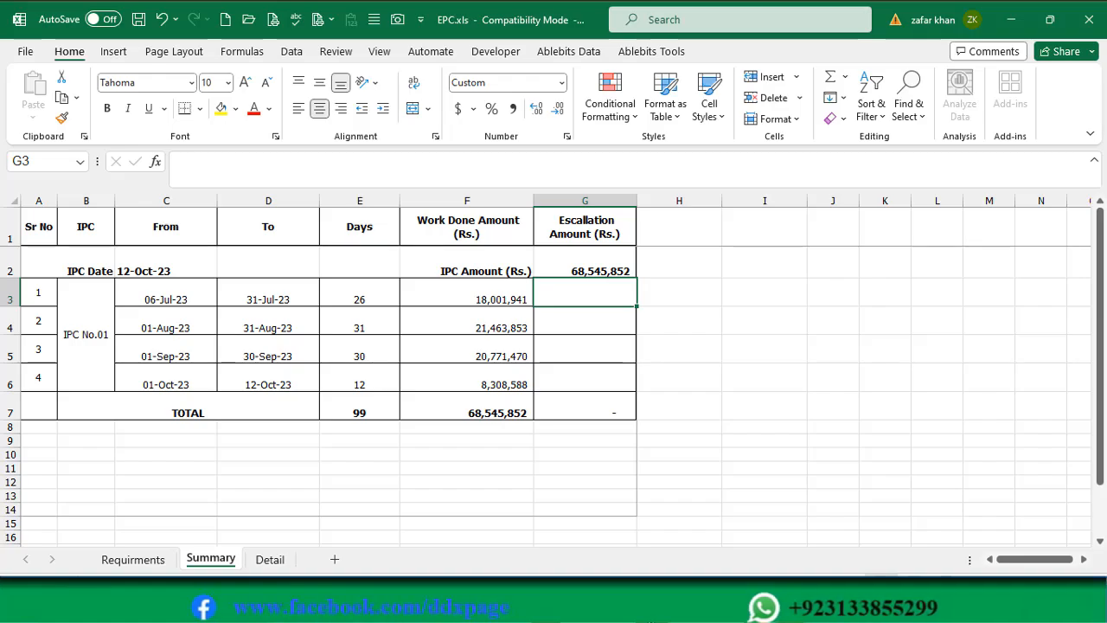
pyautogui.moveTo(654, 598)
pyautogui.click(586, 562)
pyautogui.click(338, 562)
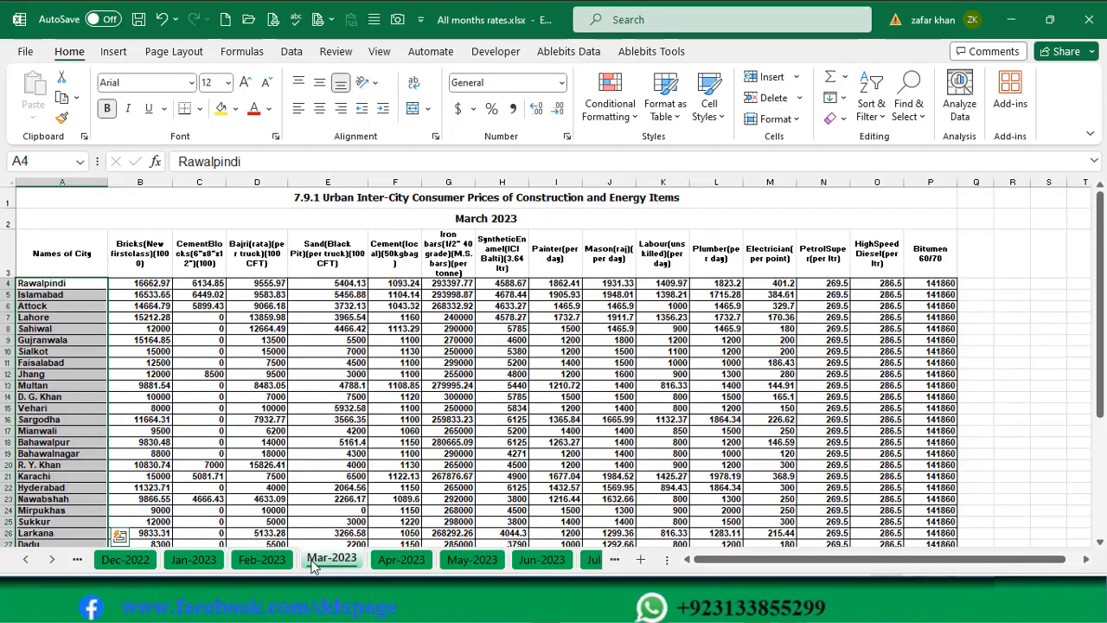
pyautogui.scroll(-1, 388, 458)
pyautogui.click(353, 442)
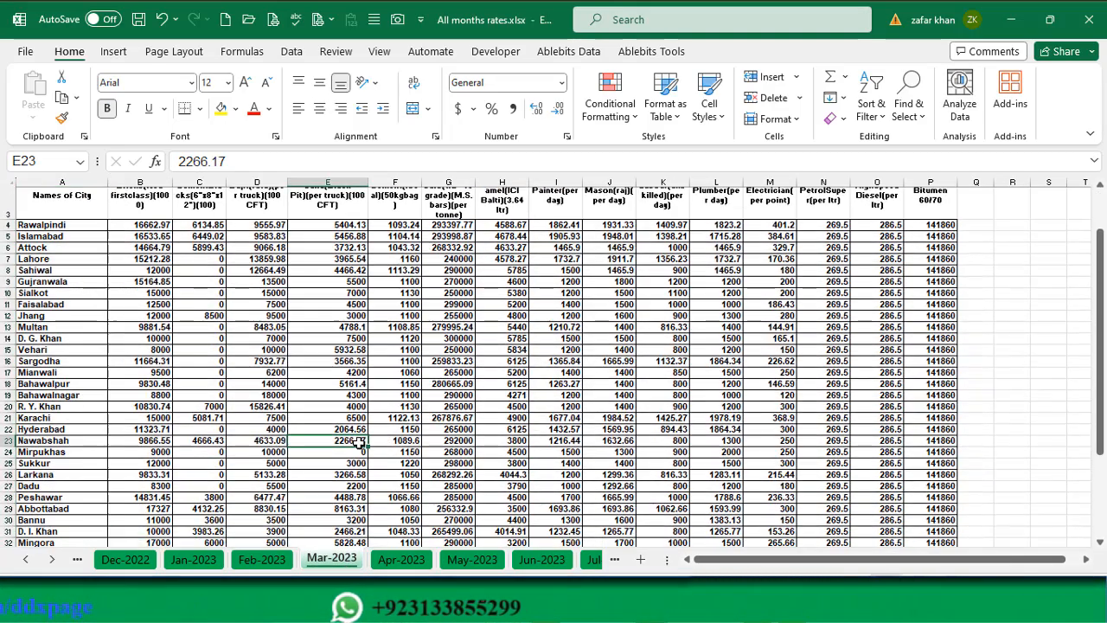
pyautogui.scroll(1, 353, 443)
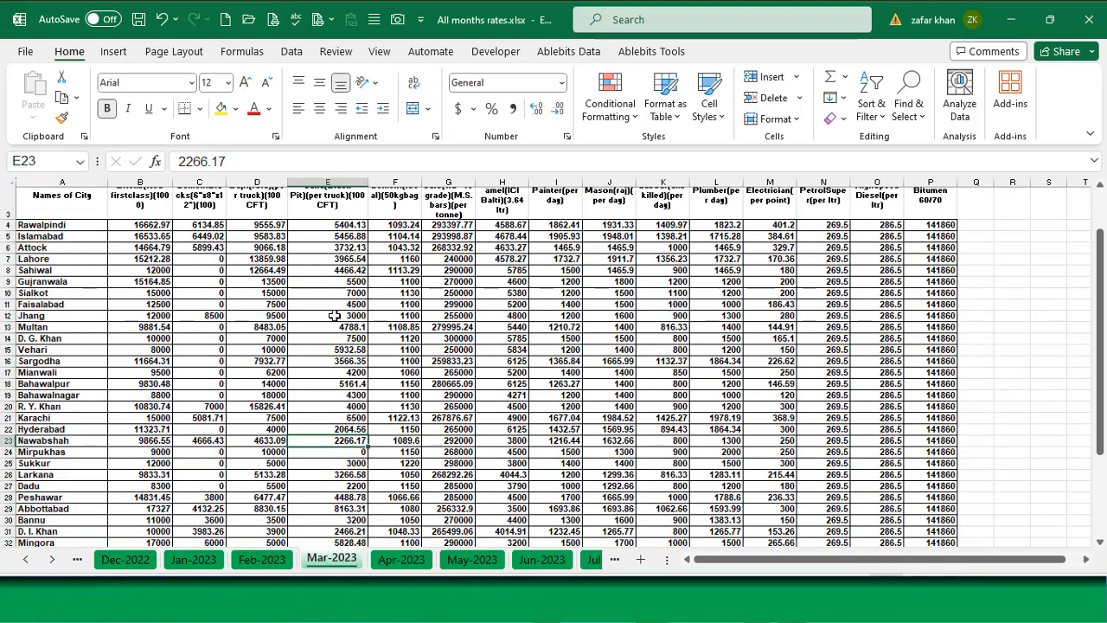
pyautogui.scroll(1, 334, 314)
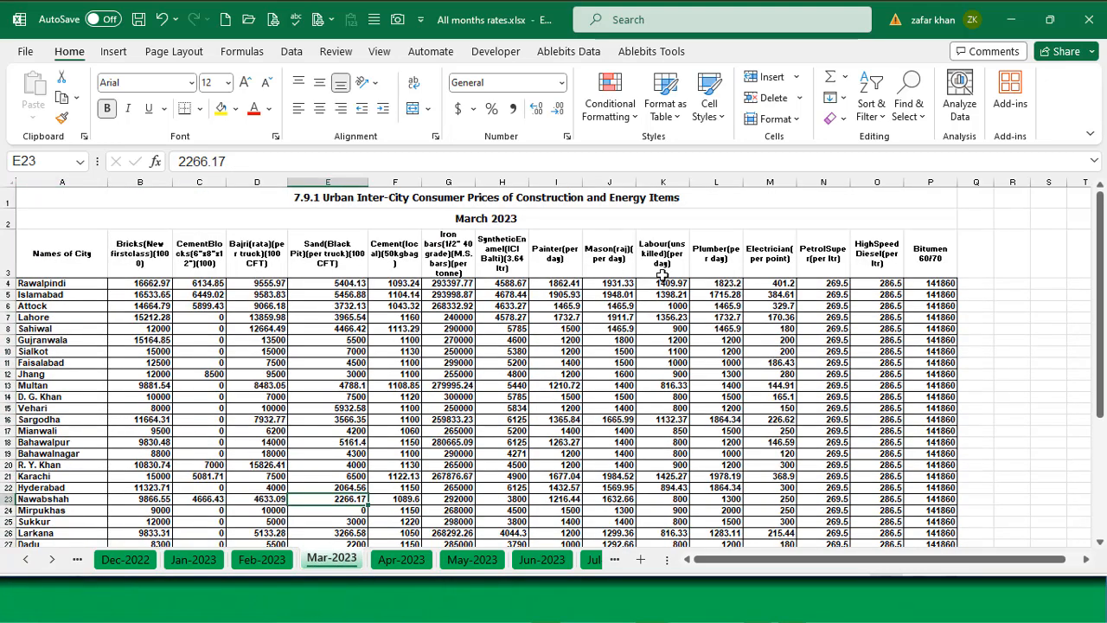
# Step: Highlight the Quetta row, A33:P33, in the Mar-2023 rates with yellow fill
pyautogui.scroll(-3, 515, 322)
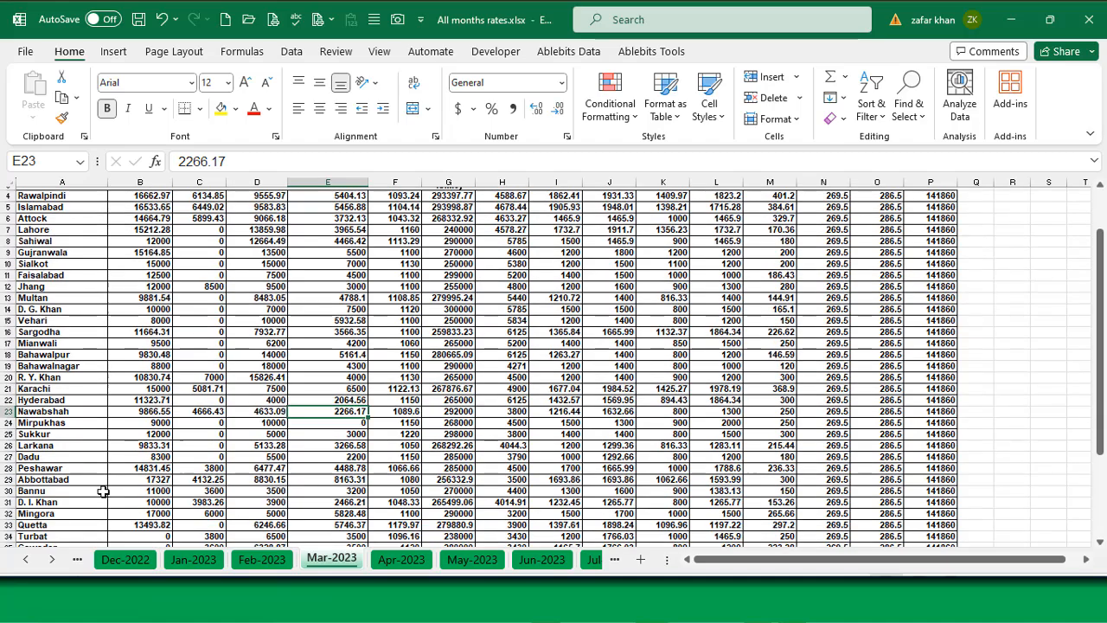
pyautogui.scroll(-3, 424, 456)
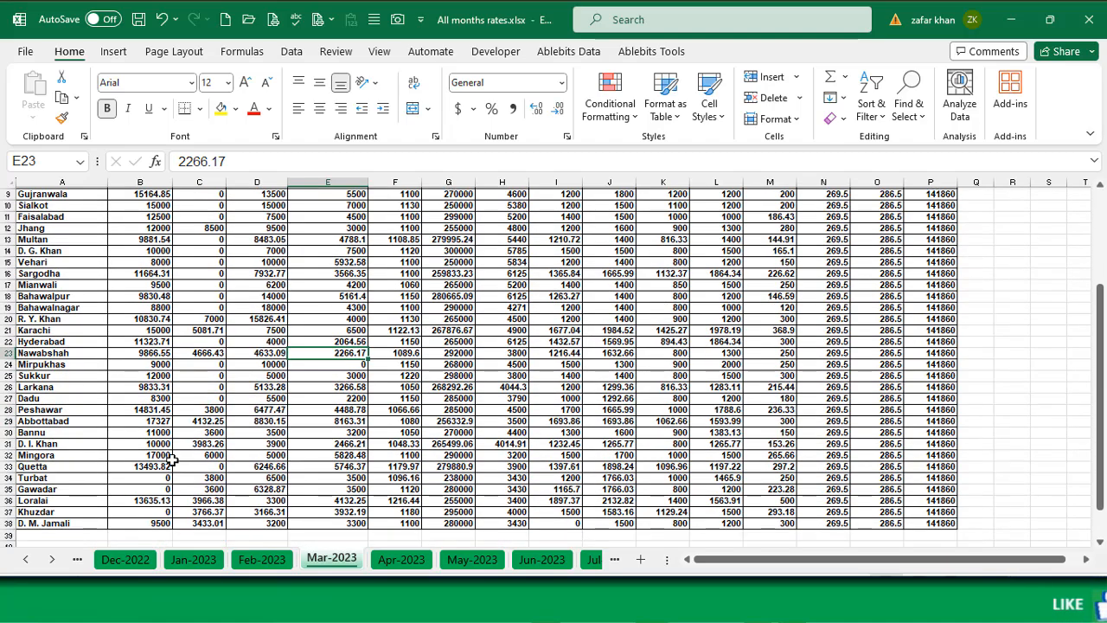
pyautogui.click(73, 411)
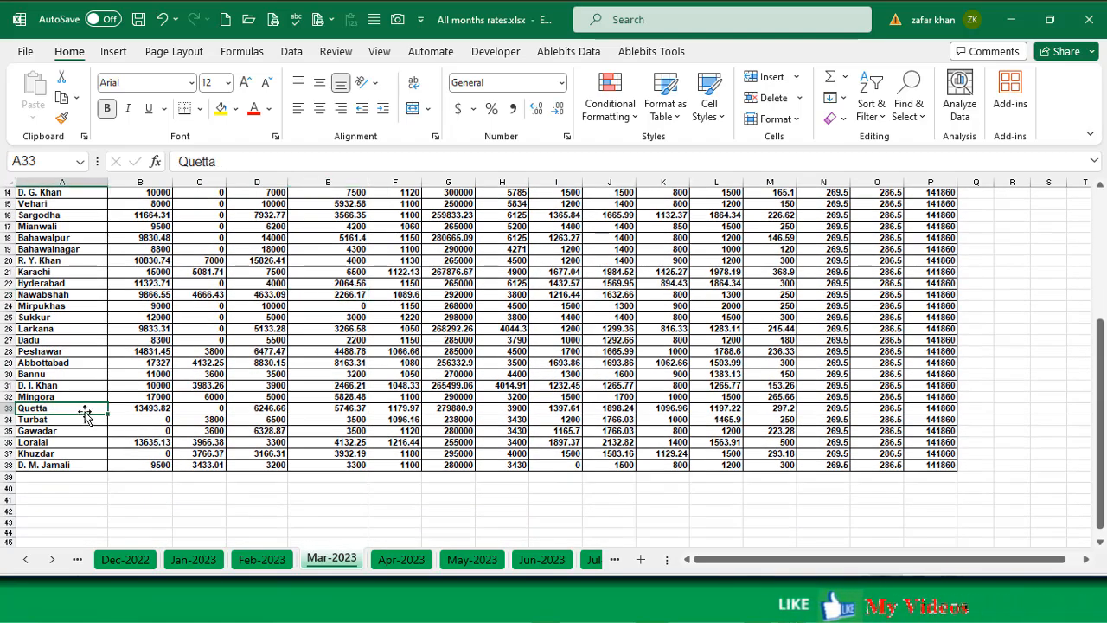
pyautogui.moveTo(85, 414); pyautogui.dragTo(930, 408)
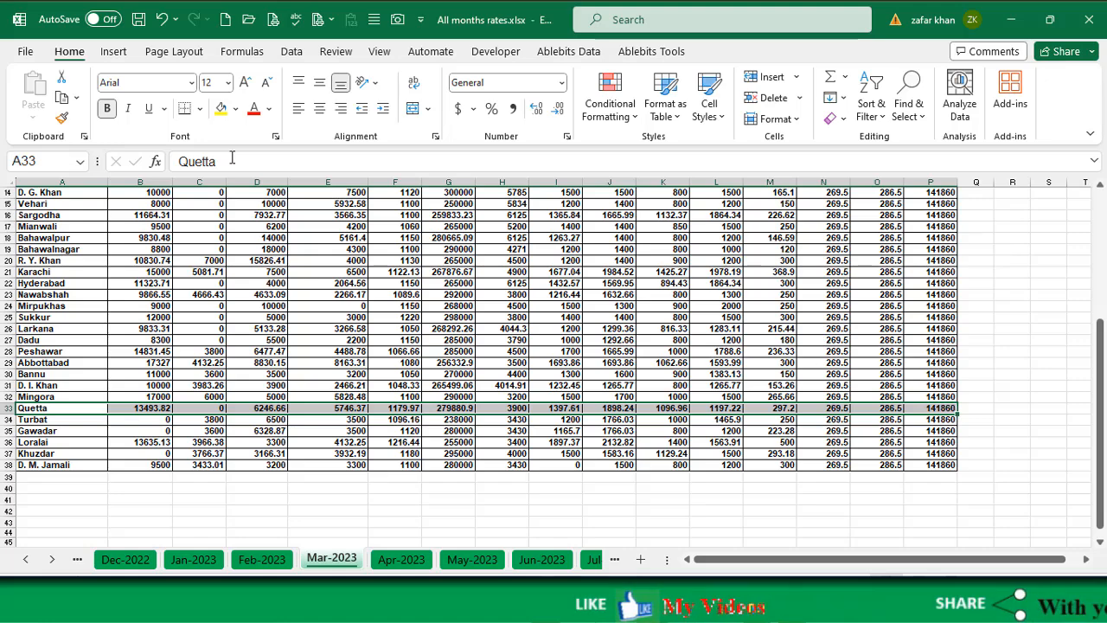
pyautogui.click(220, 108)
pyautogui.scroll(2, 352, 502)
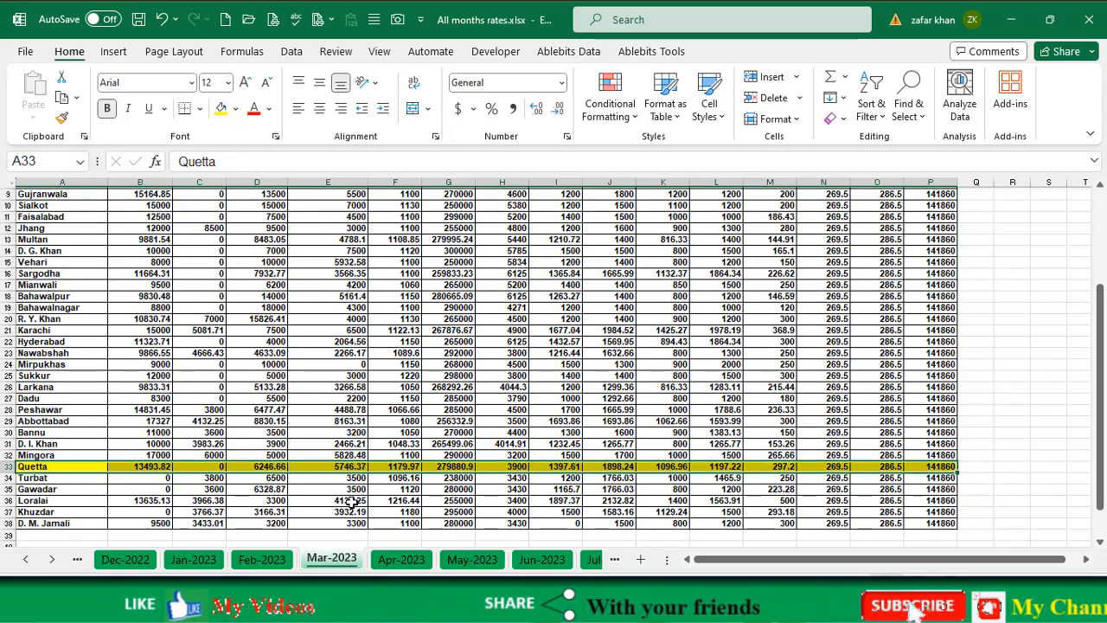
# Step: Enter Quetta's March 2023 unskilled labour rate, 1,096.96, as the Labour (Unskilled) Basic Rate in E3 of EPC.xls's Detail sheet
pyautogui.hotkey('alt', 'Tab')
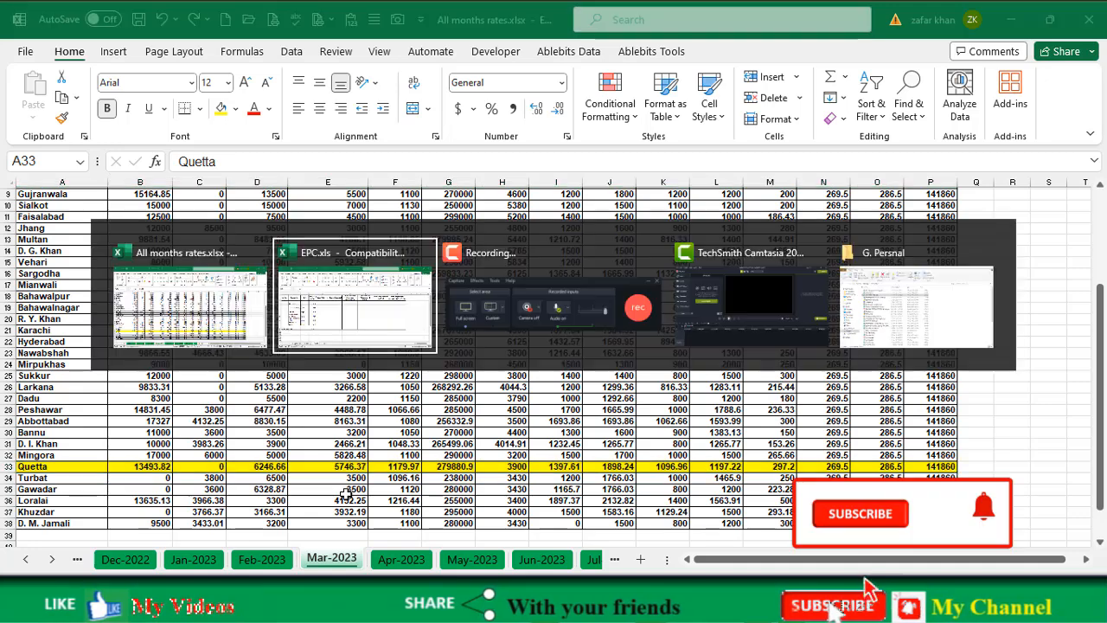
pyautogui.click(129, 300)
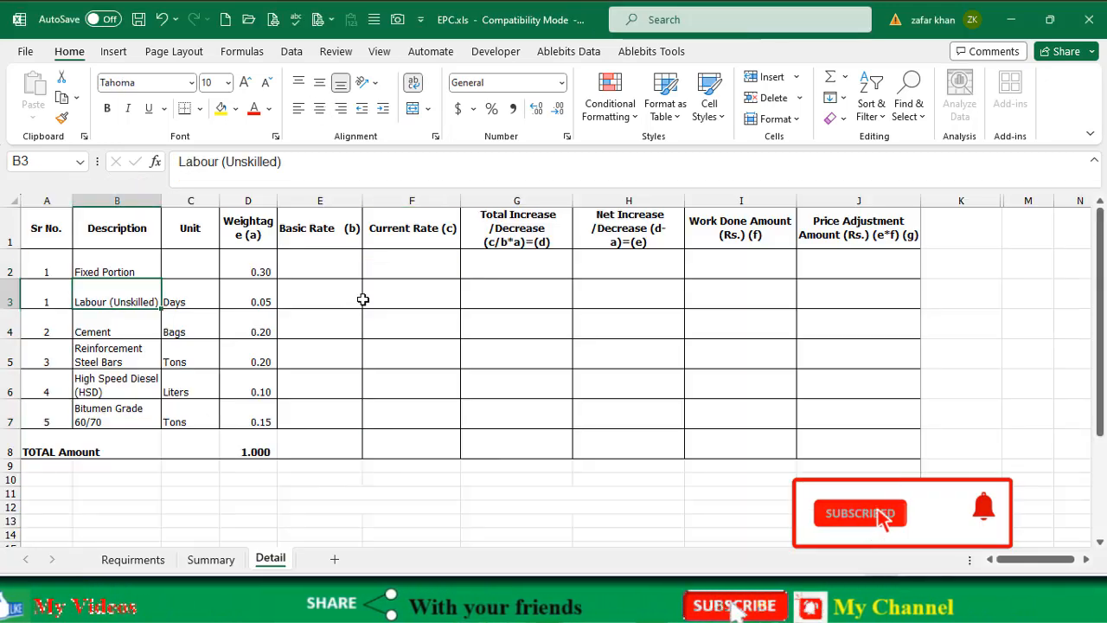
pyautogui.click(322, 296)
pyautogui.hotkey('alt', 'Tab')
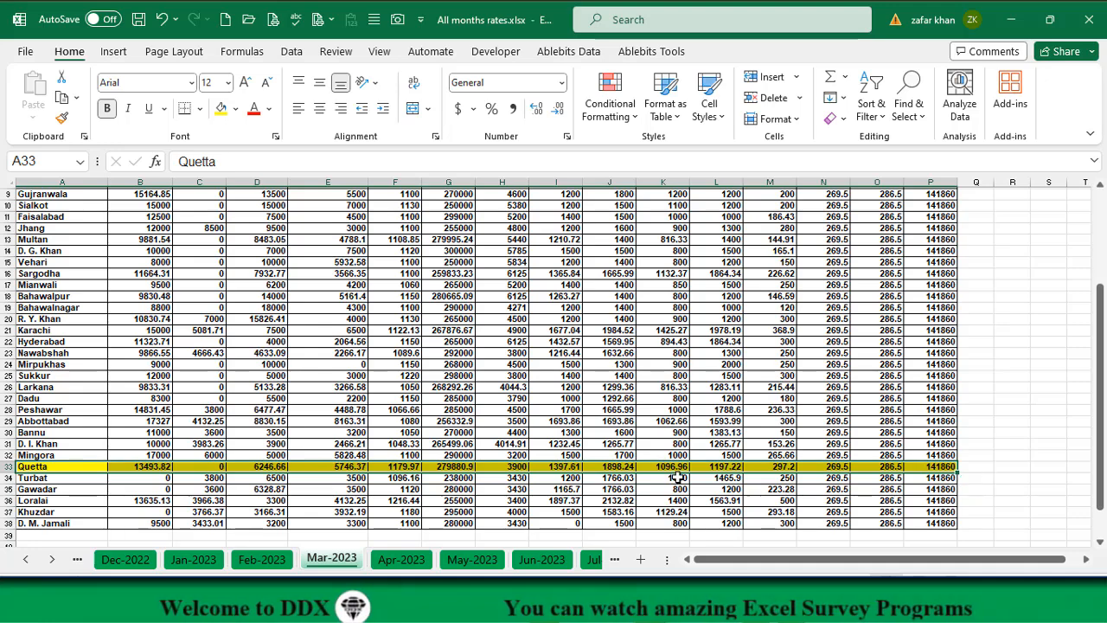
pyautogui.hotkey('alt', 'Tab')
pyautogui.write('1,0')
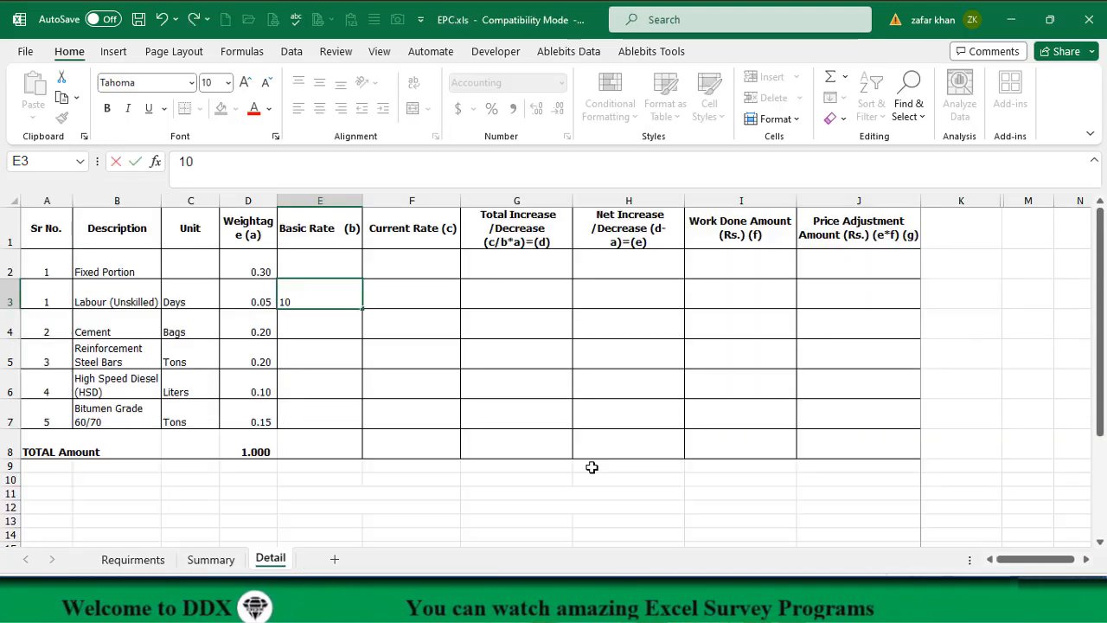
pyautogui.write('96.96')
pyautogui.press('Return')
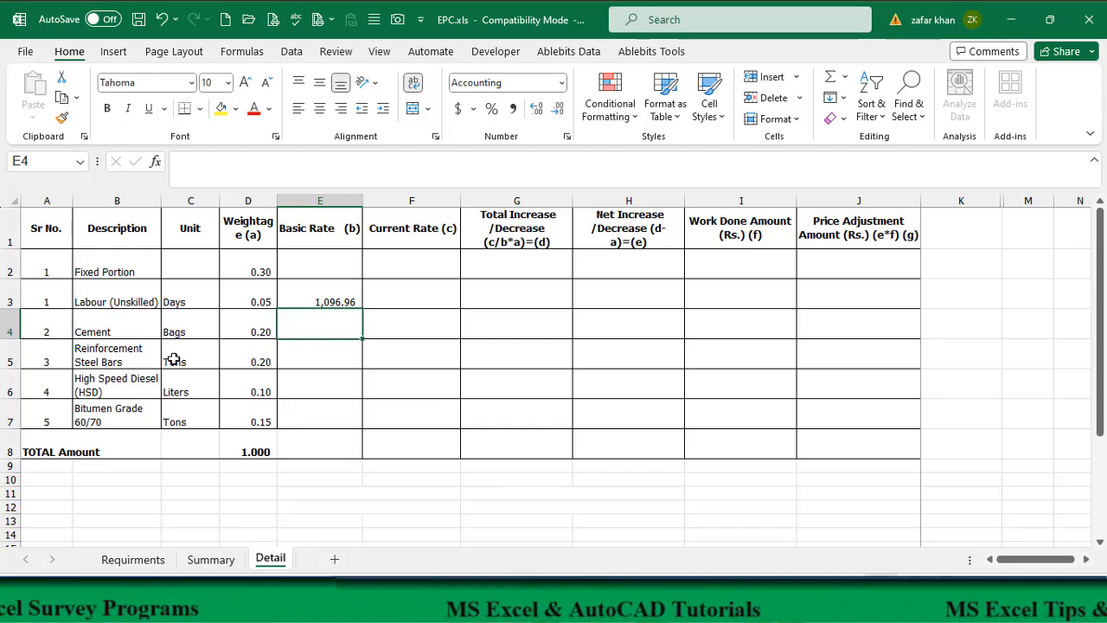
# Step: Look up Quetta's March 2023 cement rate and enter 1179.97 as the Cement Basic Rate in E4 of Detail
pyautogui.hotkey('alt', 'Tab')
pyautogui.scroll(3, 387, 333)
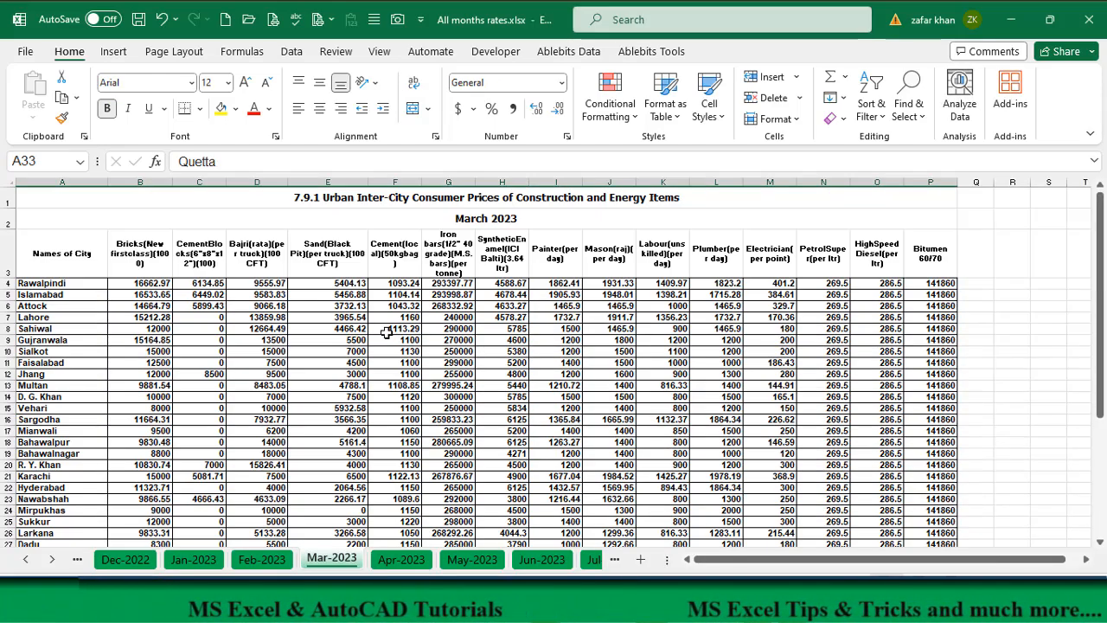
pyautogui.click(369, 255)
pyautogui.scroll(-3, 369, 255)
pyautogui.click(396, 468)
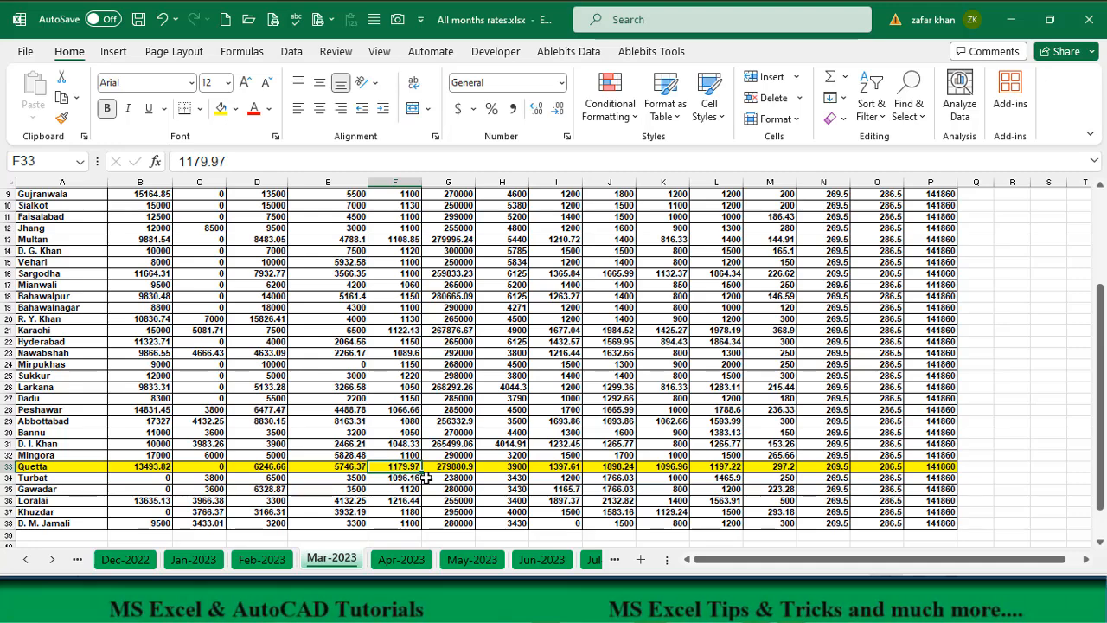
pyautogui.hotkey('alt', 'Tab')
pyautogui.write('1')
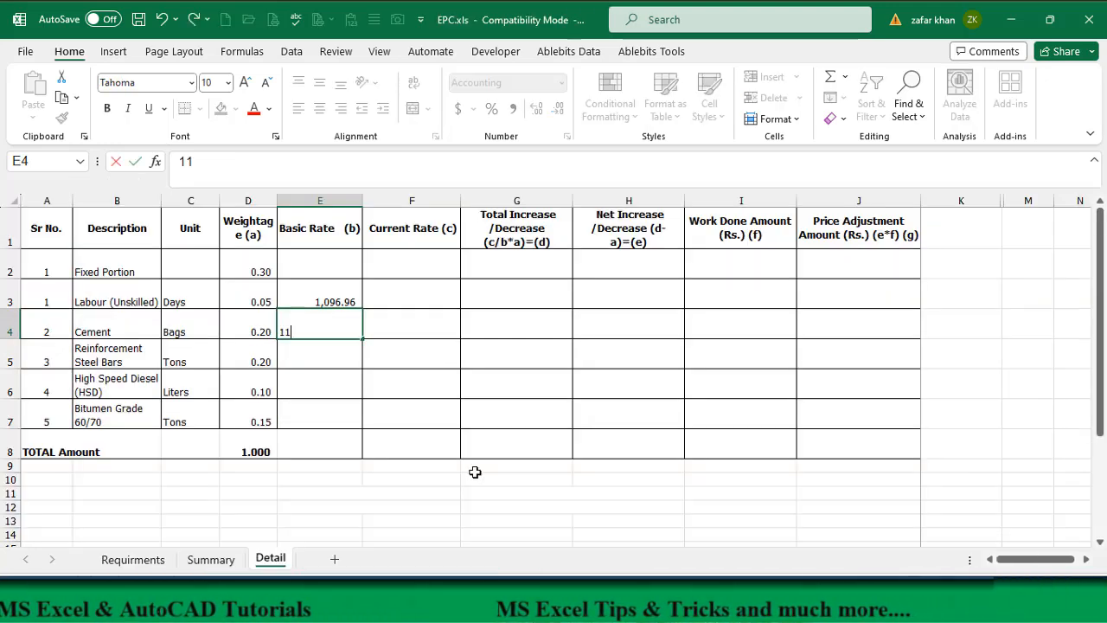
pyautogui.write(',179.97')
pyautogui.press('Return')
# Step: Look up Quetta's March 2023 iron bars rate and enter 279880.9 as the Reinforcement Steel Bars Basic Rate in E5 of Detail
pyautogui.hotkey('alt', 'Tab')
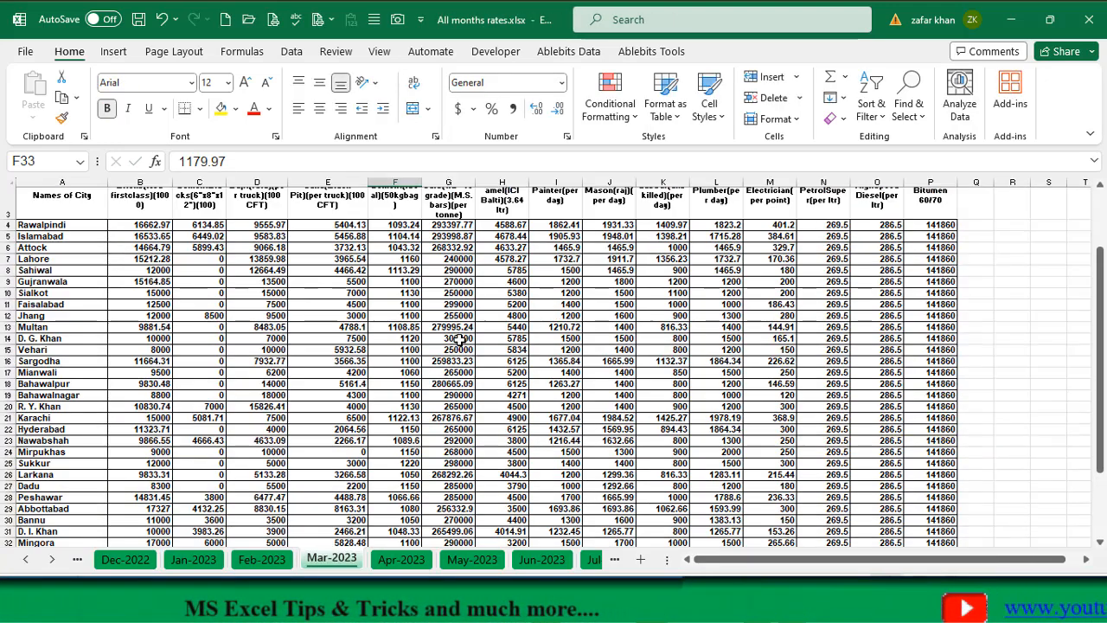
pyautogui.scroll(-3, 454, 450)
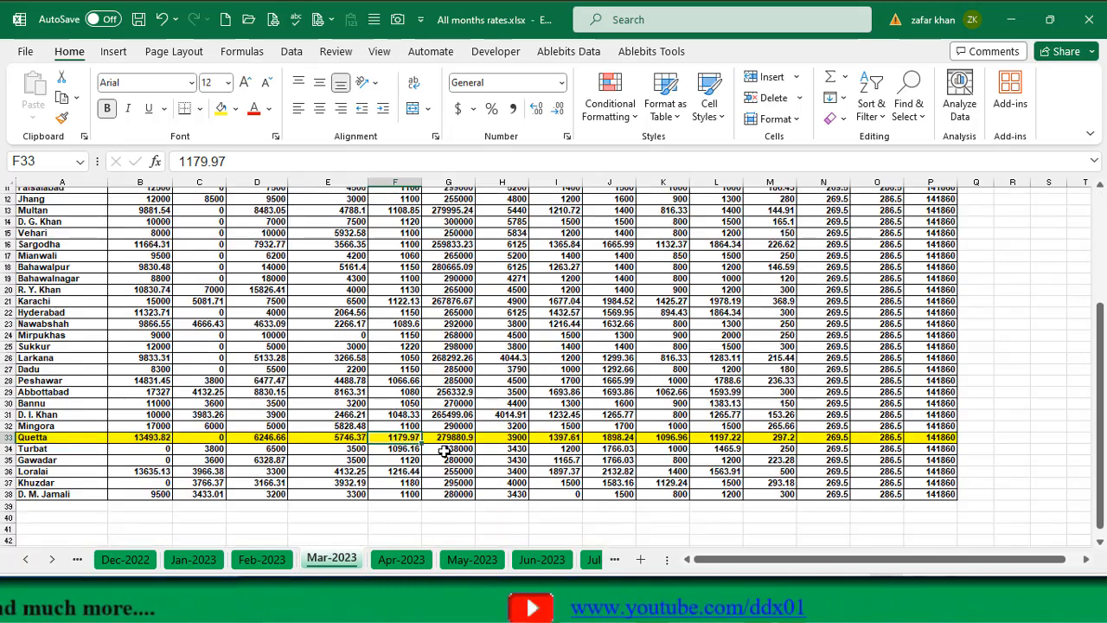
pyautogui.hotkey('alt', 'Tab')
pyautogui.write('2')
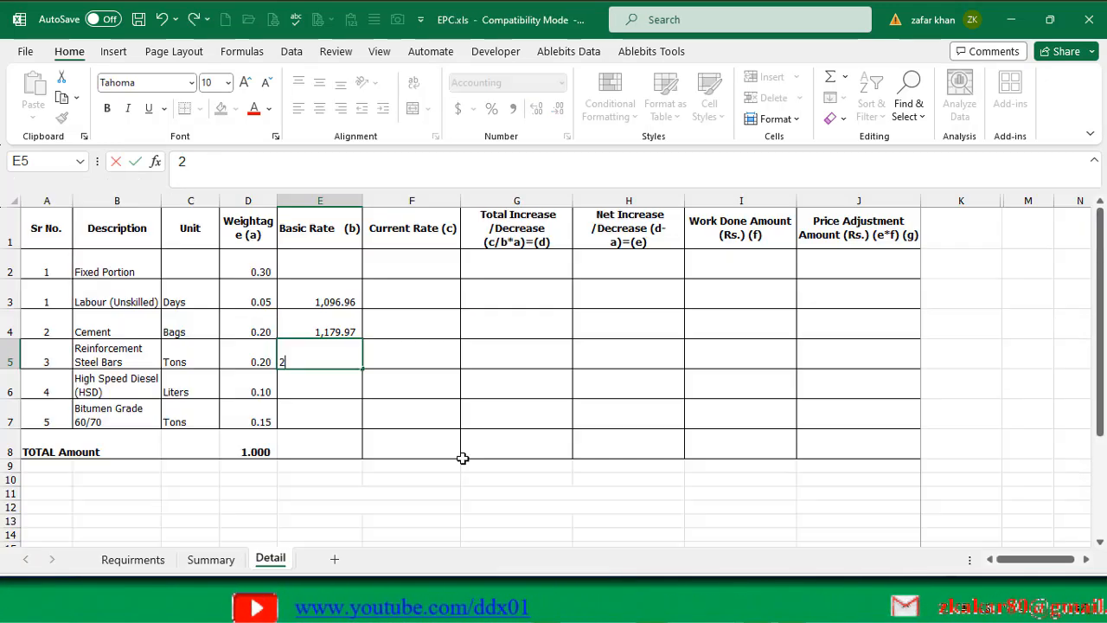
pyautogui.write('79,880.9')
pyautogui.press('Return')
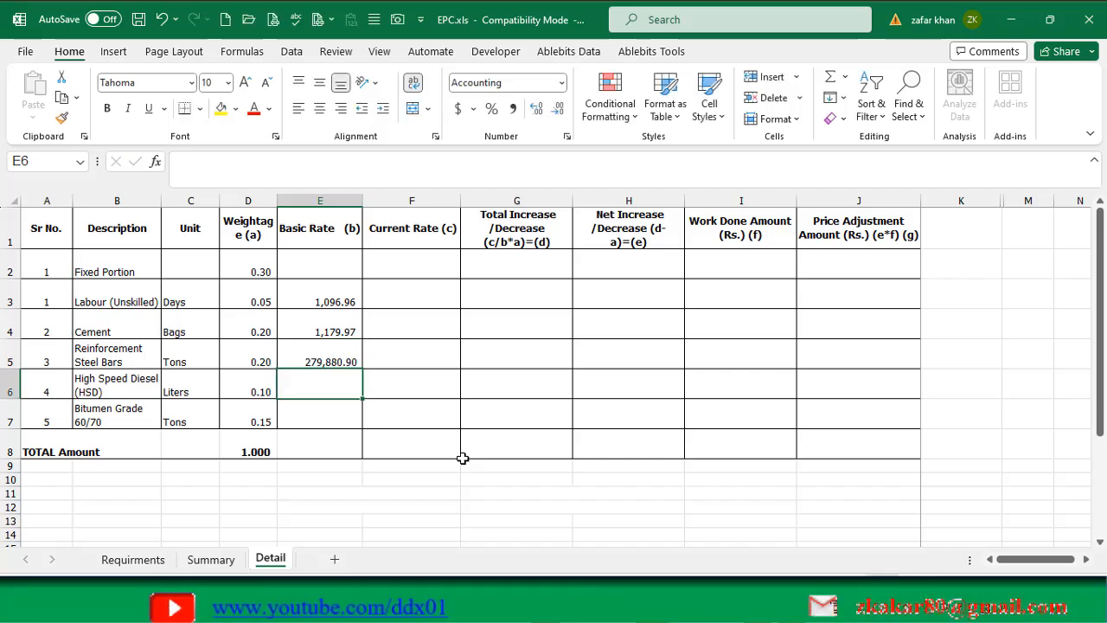
# Step: Look up Quetta's March 2023 high speed diesel rate and enter 286.5 as the HSD Basic Rate in E6 of Detail
pyautogui.hotkey('alt', 'Tab')
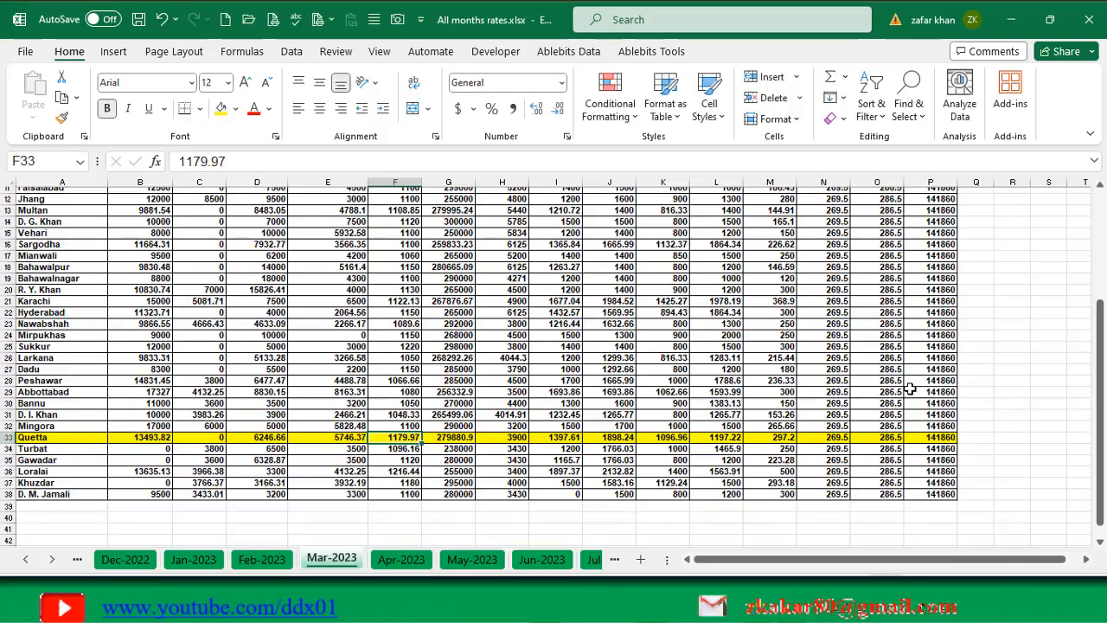
pyautogui.scroll(3, 887, 299)
pyautogui.scroll(-3, 890, 351)
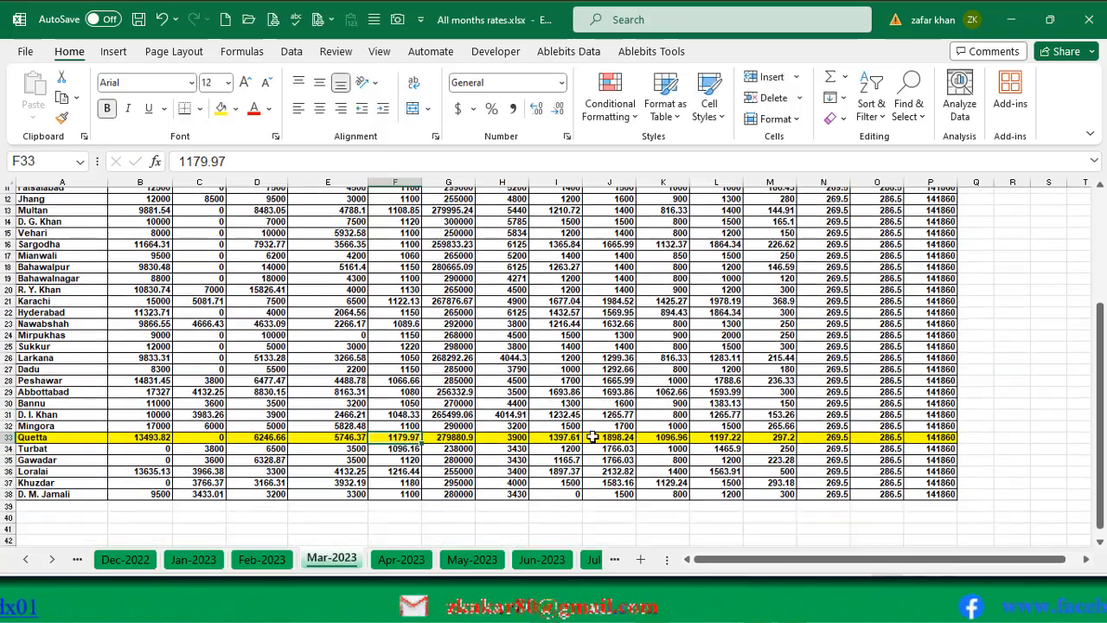
pyautogui.hotkey('alt', 'Tab')
pyautogui.write('286.5')
pyautogui.press('Return')
# Step: Look up Quetta's March 2023 bitumen rate and enter 141860 as the Bitumen Grade 60/70 Basic Rate in E7 of Detail
pyautogui.hotkey('alt', 'Tab')
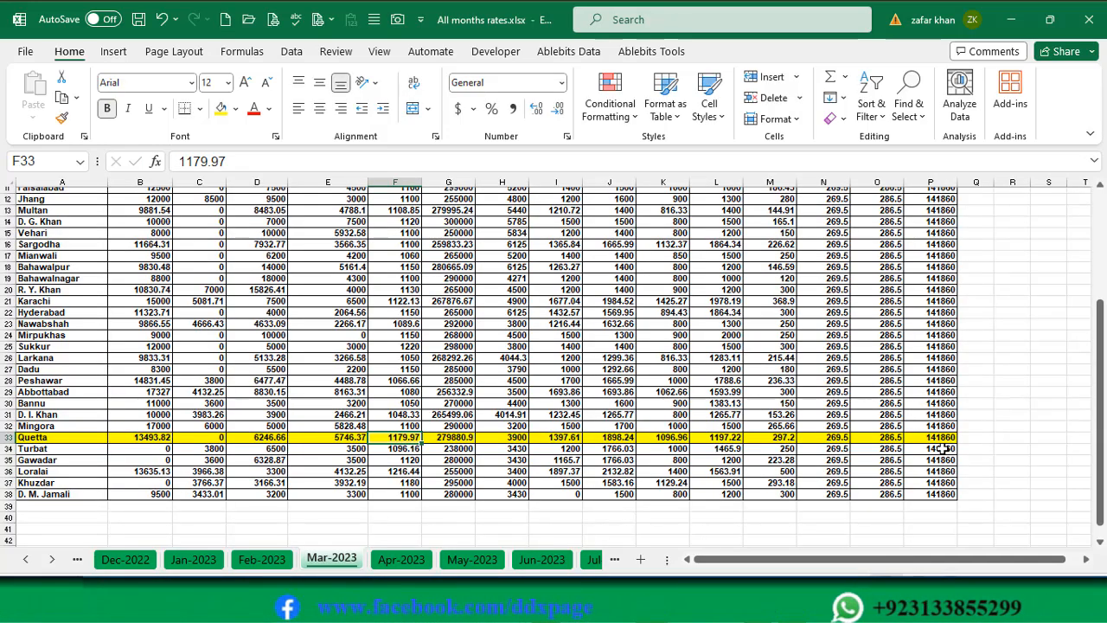
pyautogui.hotkey('alt', 'Tab')
pyautogui.write('141,860')
pyautogui.press('Return')
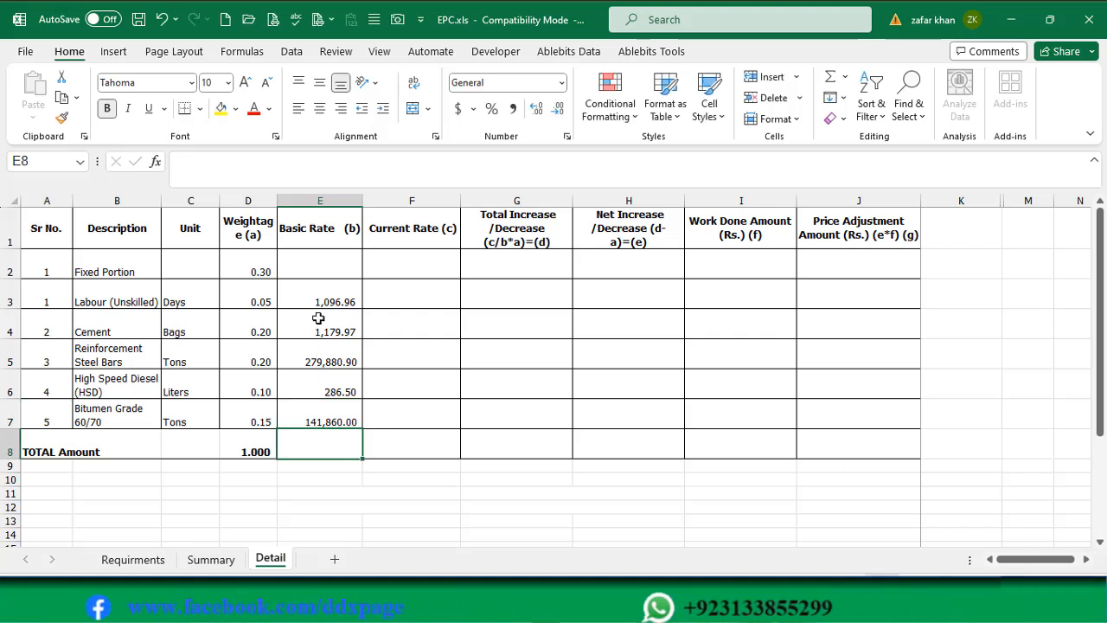
# Step: Review the Basic Rates in E3:E7 and open the Summary sheet to check the first period's dates
pyautogui.moveTo(317, 299); pyautogui.dragTo(307, 421)
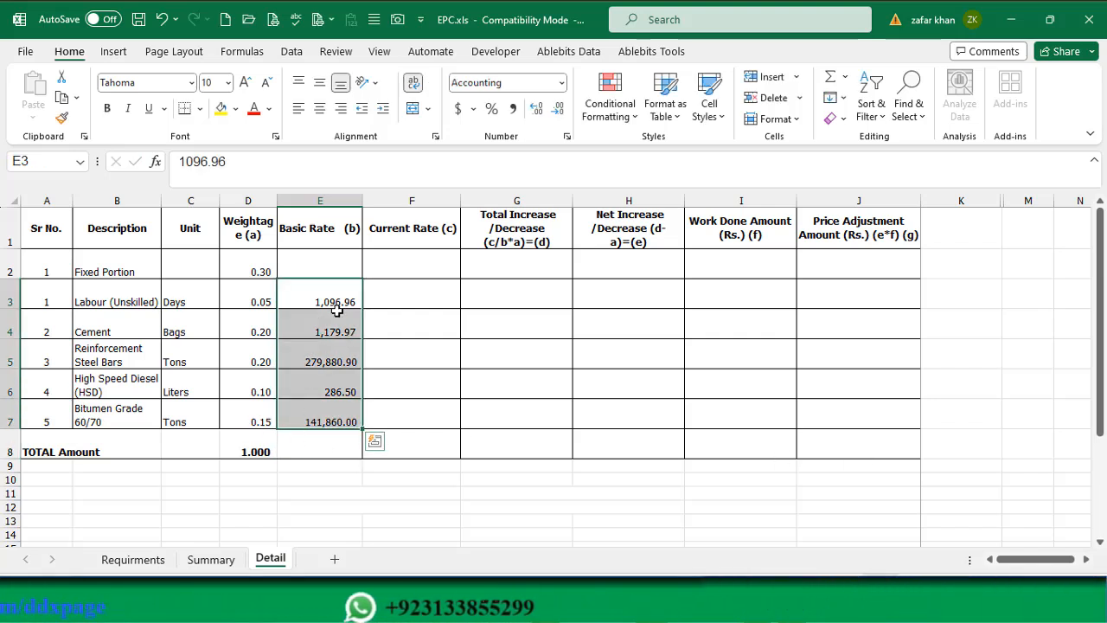
pyautogui.click(396, 283)
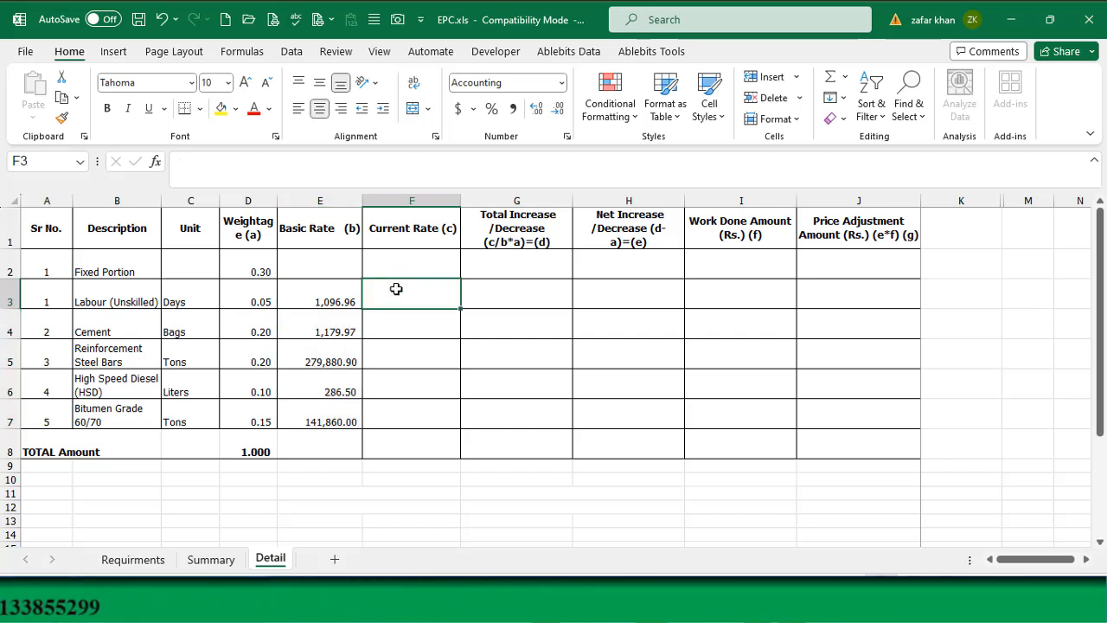
pyautogui.click(211, 559)
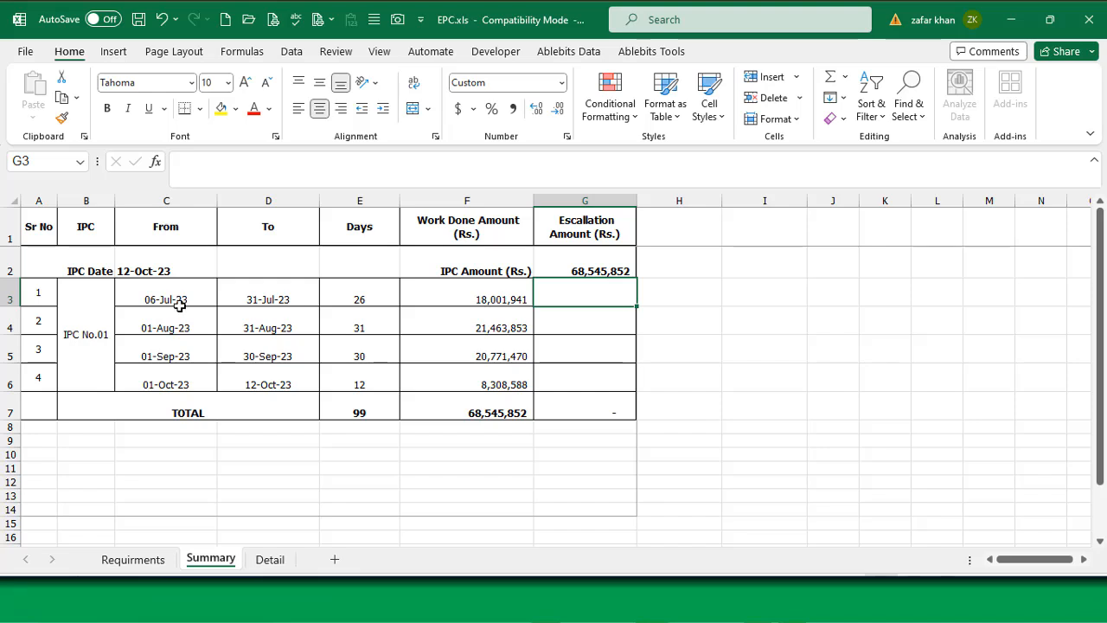
# Step: Check the first period's end date in Summary and select the Current Rate cells F3:F7 in Detail
pyautogui.click(284, 296)
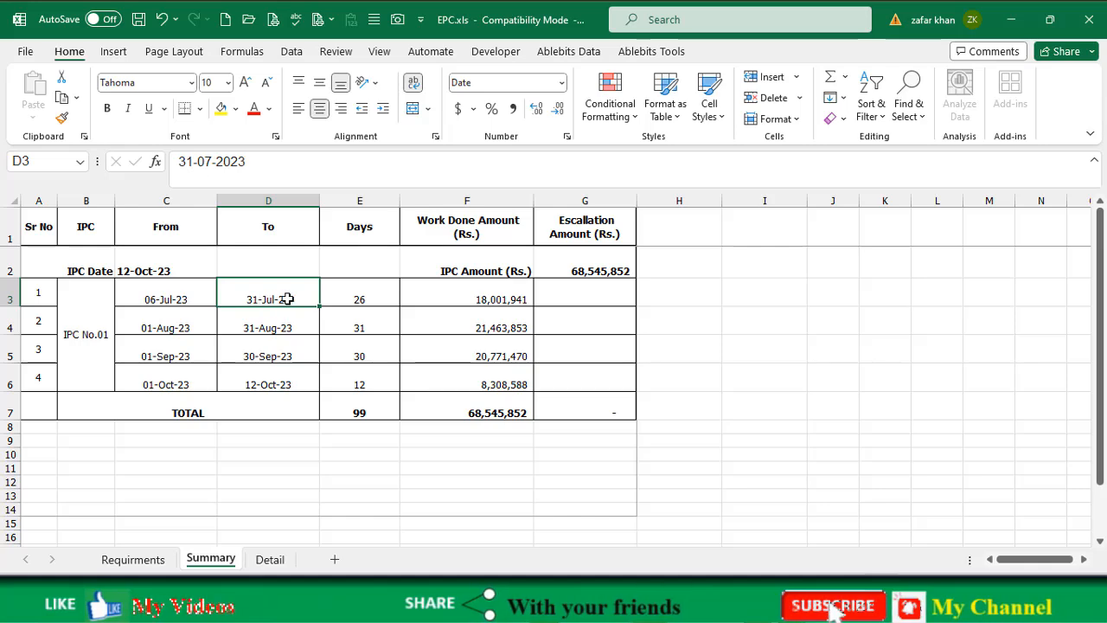
pyautogui.hotkey('ctrl', 'pagedown')
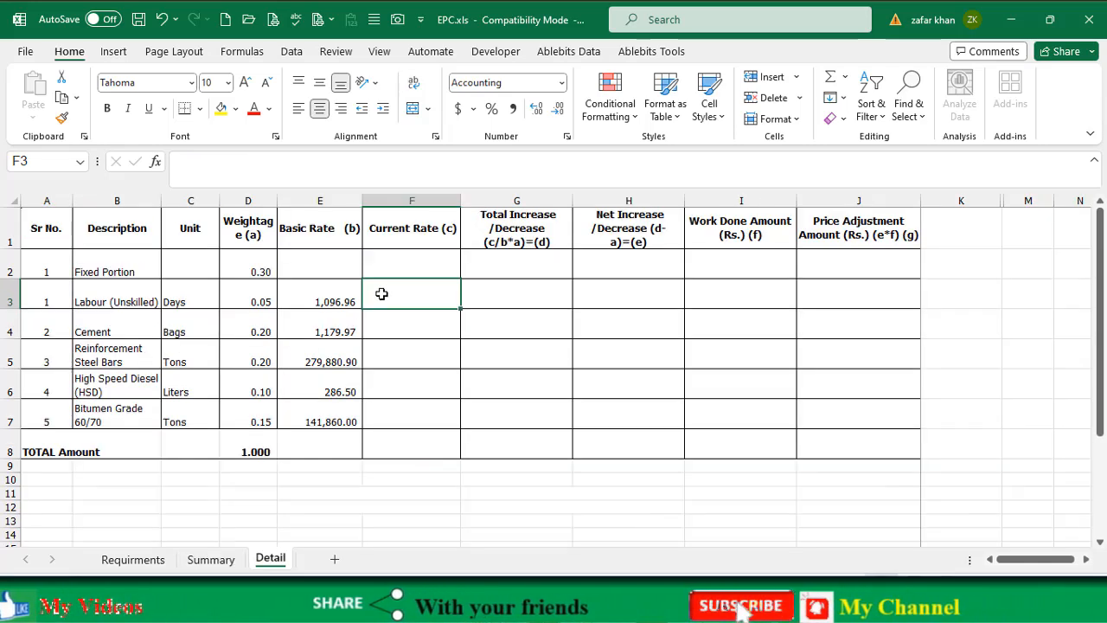
pyautogui.moveTo(381, 294); pyautogui.dragTo(383, 390)
# Step: Switch to All months rates.xlsx, open the Jul-2023 sheet and highlight Quetta's row in yellow
pyautogui.hotkey('alt', 'Tab')
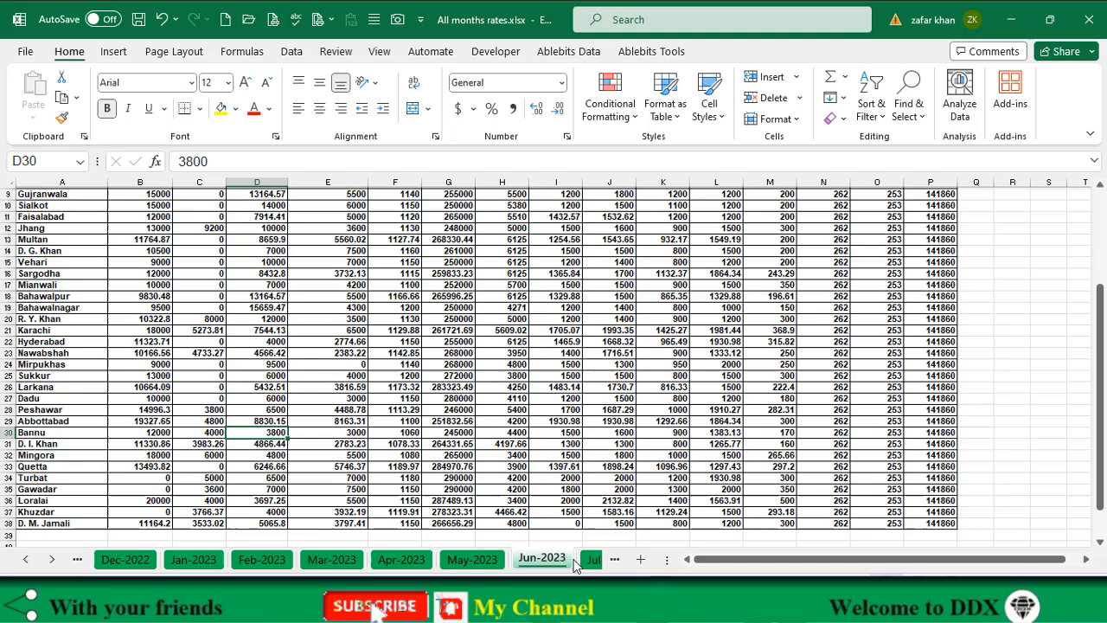
pyautogui.click(534, 562)
pyautogui.click(589, 560)
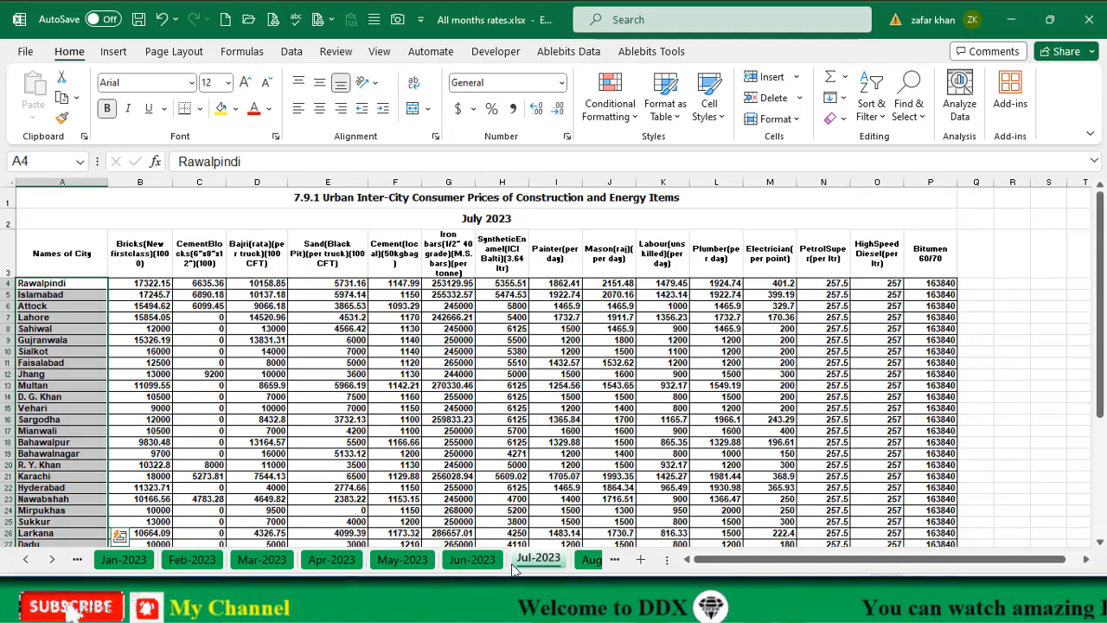
pyautogui.scroll(-3, 320, 460)
pyautogui.click(87, 440)
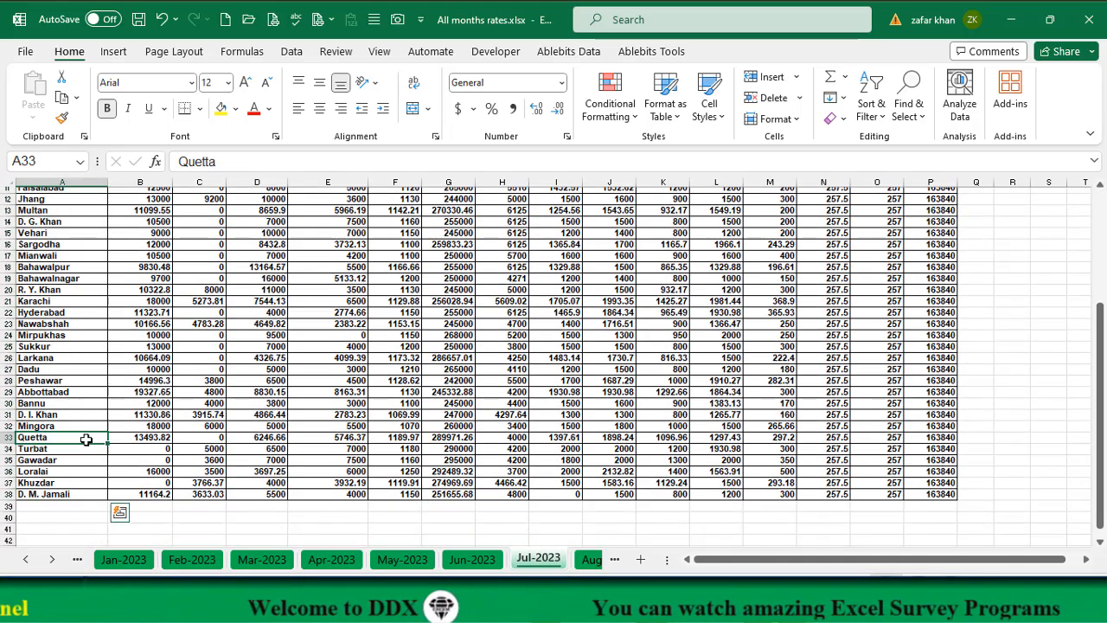
pyautogui.hotkey('ctrl', 'shift', 'Right')
pyautogui.click(221, 108)
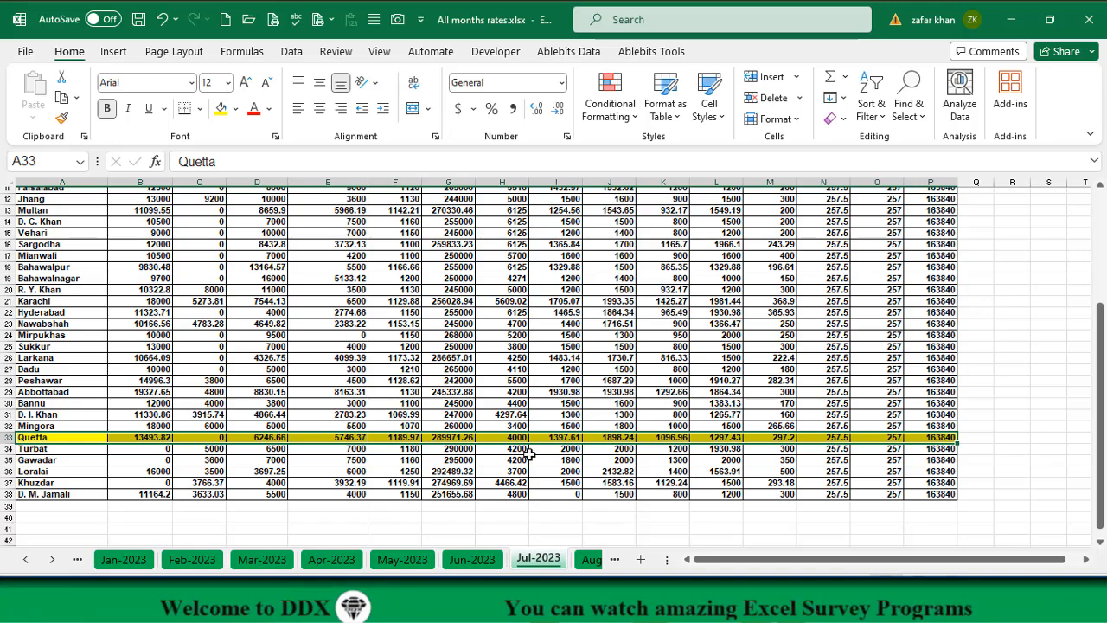
# Step: Enter Quetta's July 2023 unskilled labour rate, 1096.97, as the Current Rate in F3 of Detail and compare it with the Basic Rate in E3
pyautogui.hotkey('alt', 'Tab')
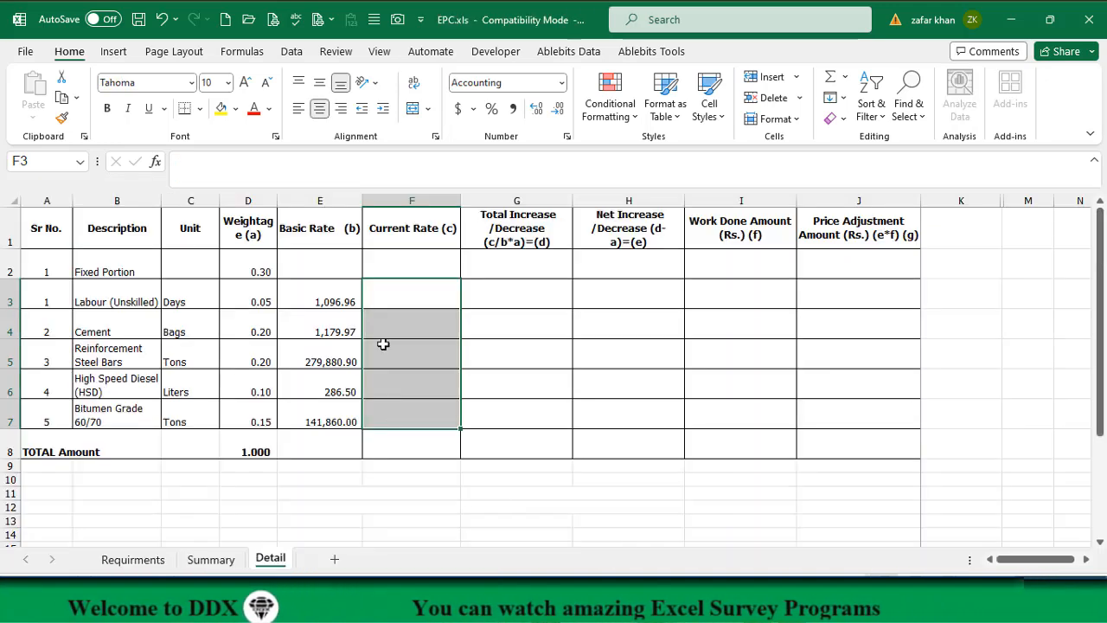
pyautogui.click(402, 300)
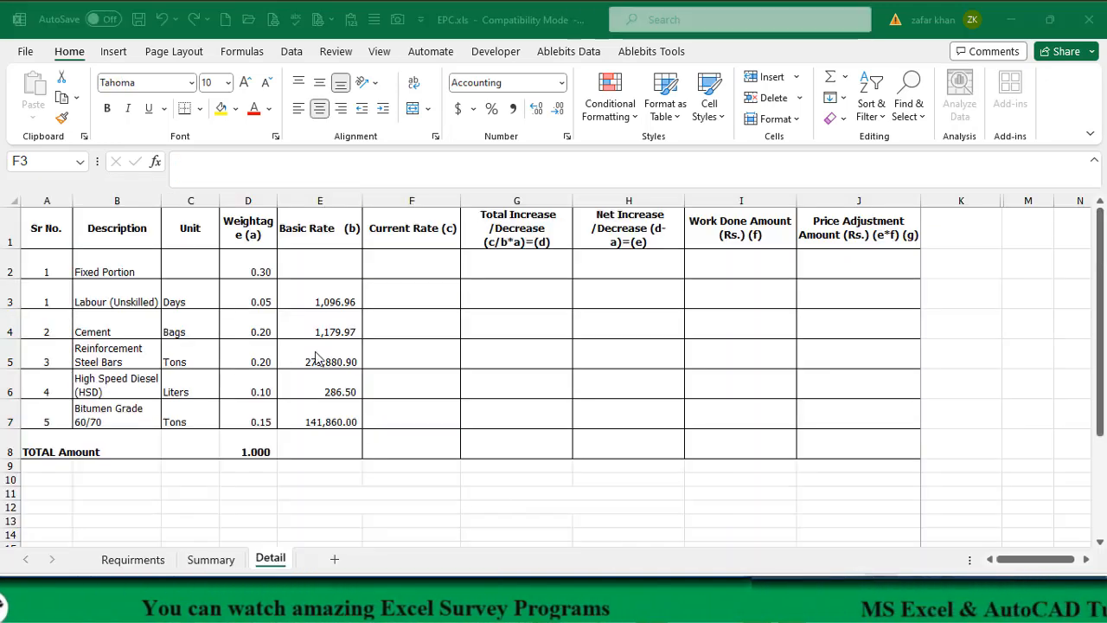
pyautogui.hotkey('alt', 'Tab')
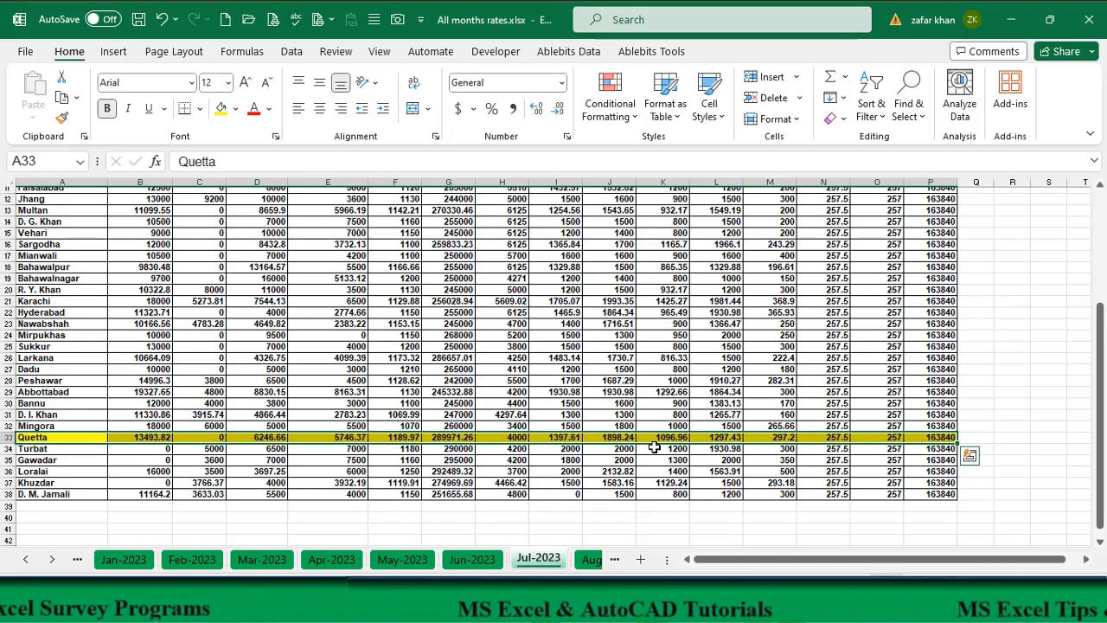
pyautogui.hotkey('alt', 'Tab')
pyautogui.write('1,0')
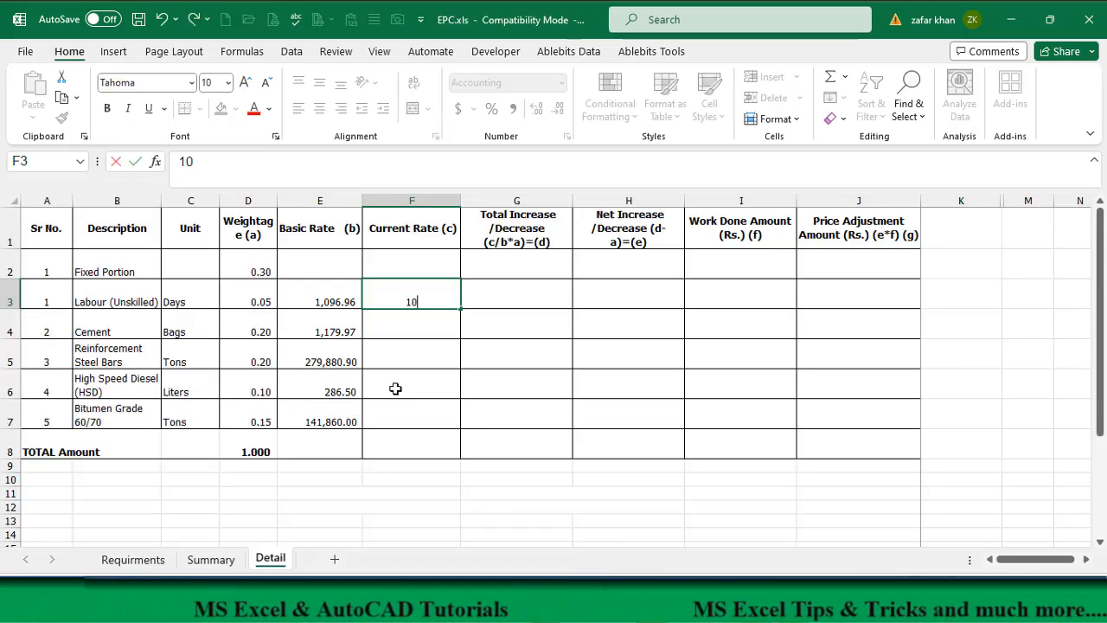
pyautogui.write('96.97')
pyautogui.press('Return')
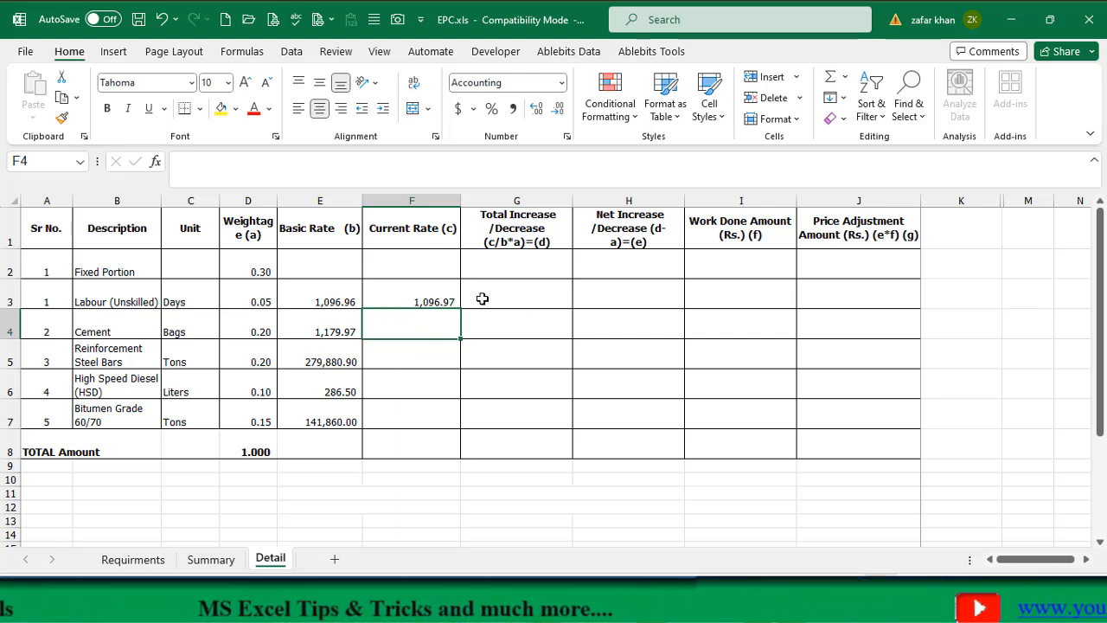
pyautogui.click(419, 299)
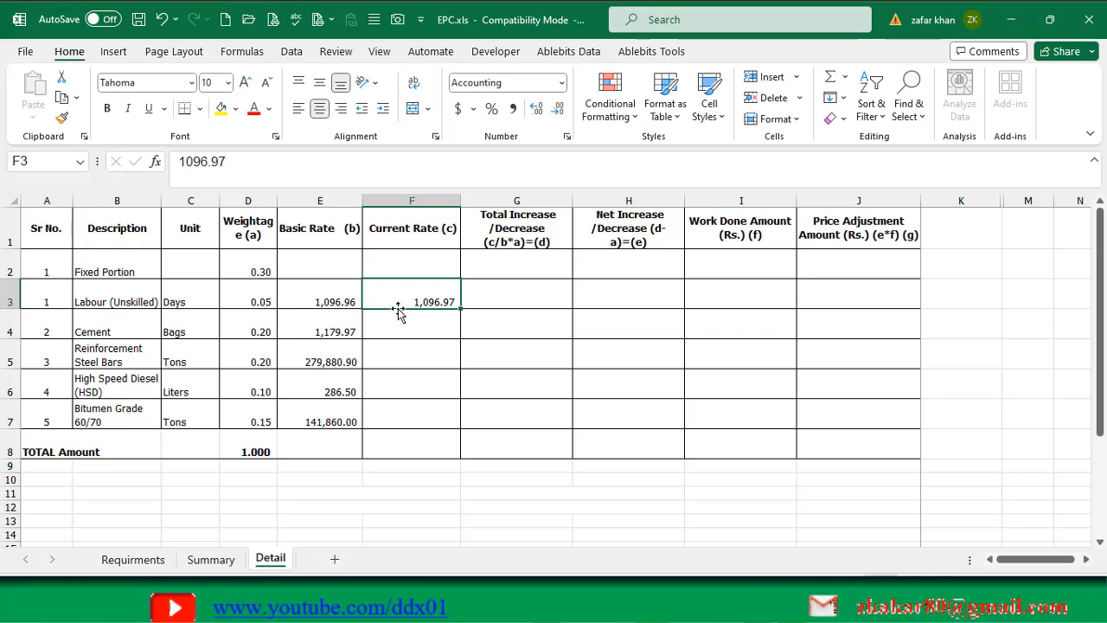
pyautogui.click(332, 301)
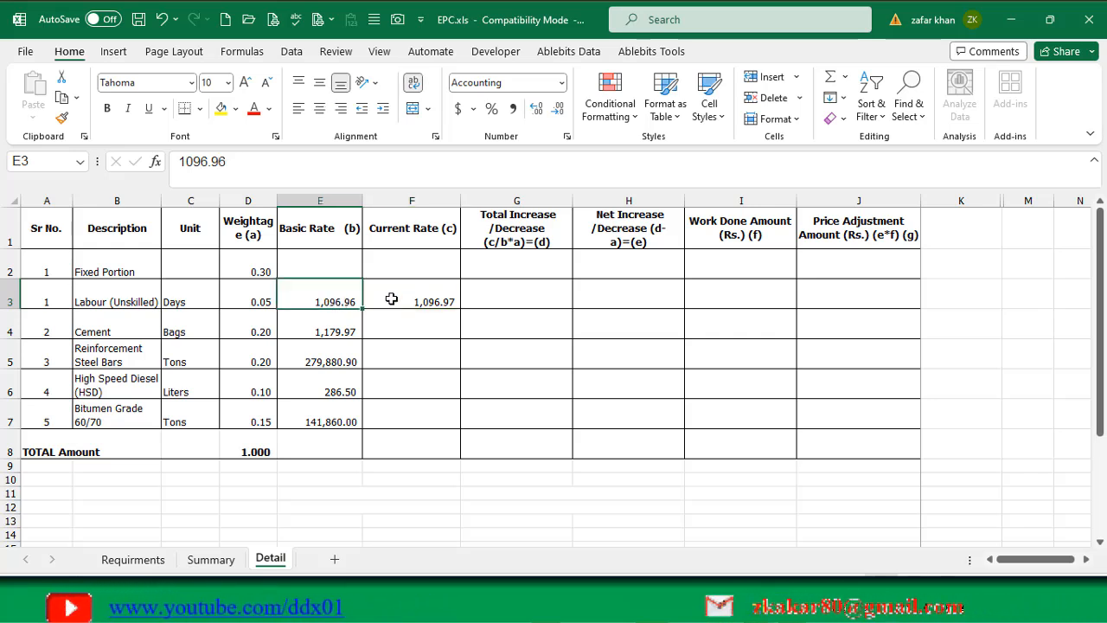
pyautogui.click(391, 299)
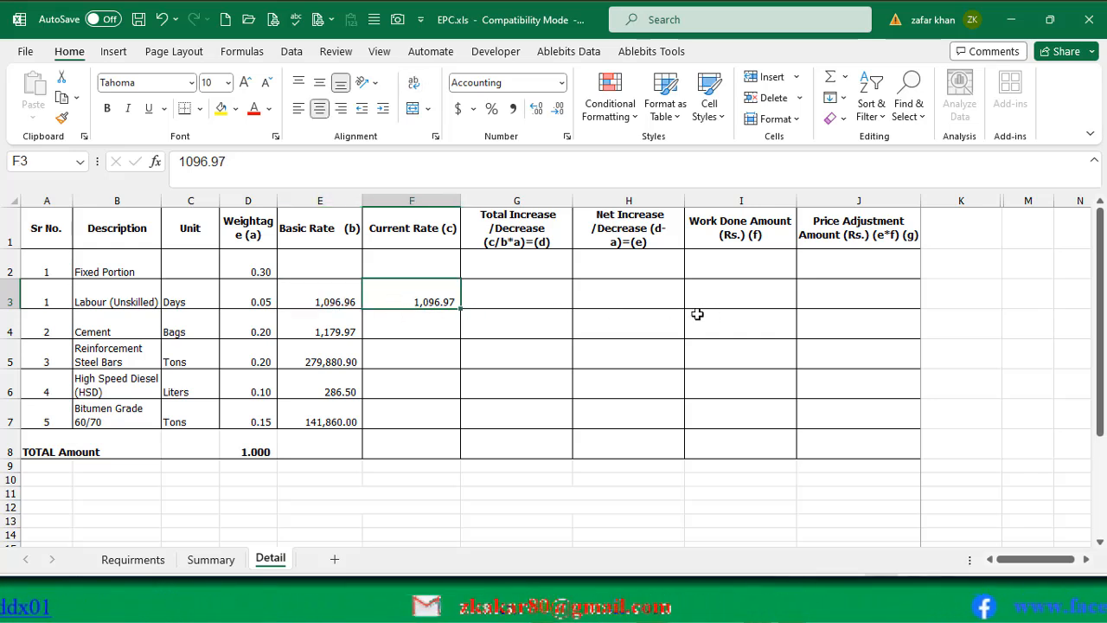
# Step: Fill the remaining July 2023 Current Rates in F4:F7 with 1189.97 for cement, 289971.26 for steel, 257 for HSD and 163840 for bitumen
pyautogui.click(415, 318)
pyautogui.write('1189.97')
pyautogui.press('Return')
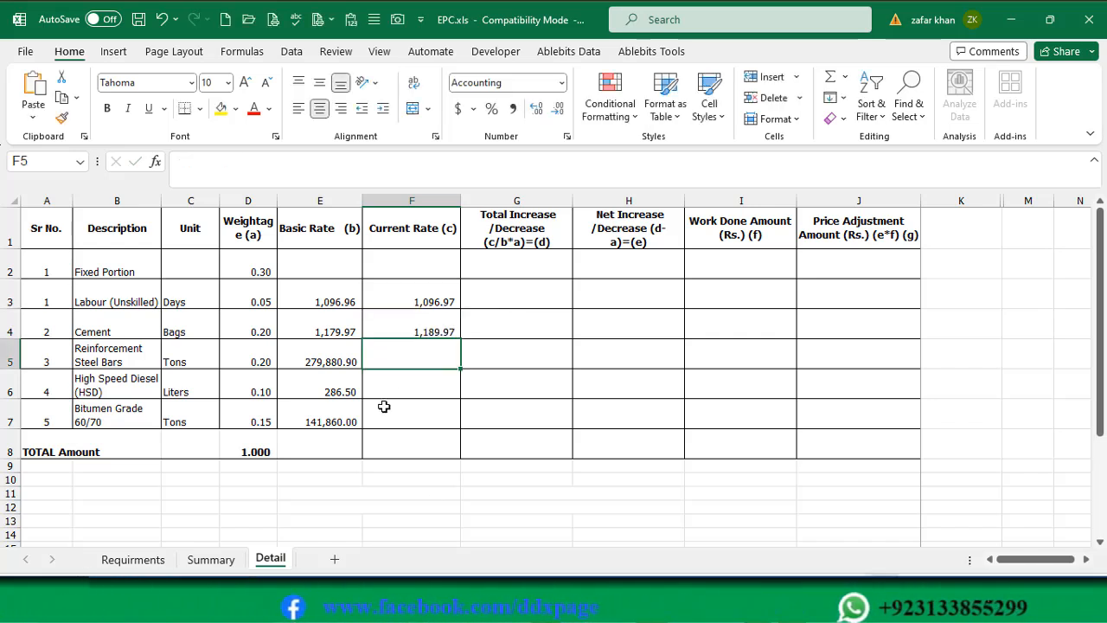
pyautogui.click(352, 19)
pyautogui.press('Return')
pyautogui.write('257')
pyautogui.press('Return')
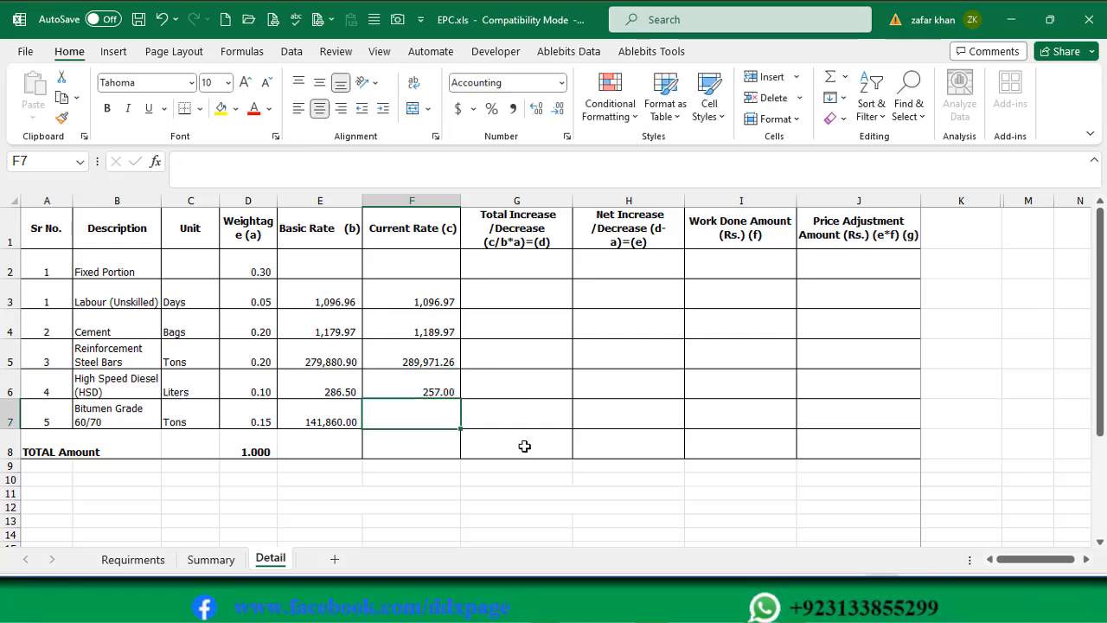
pyautogui.click(353, 19)
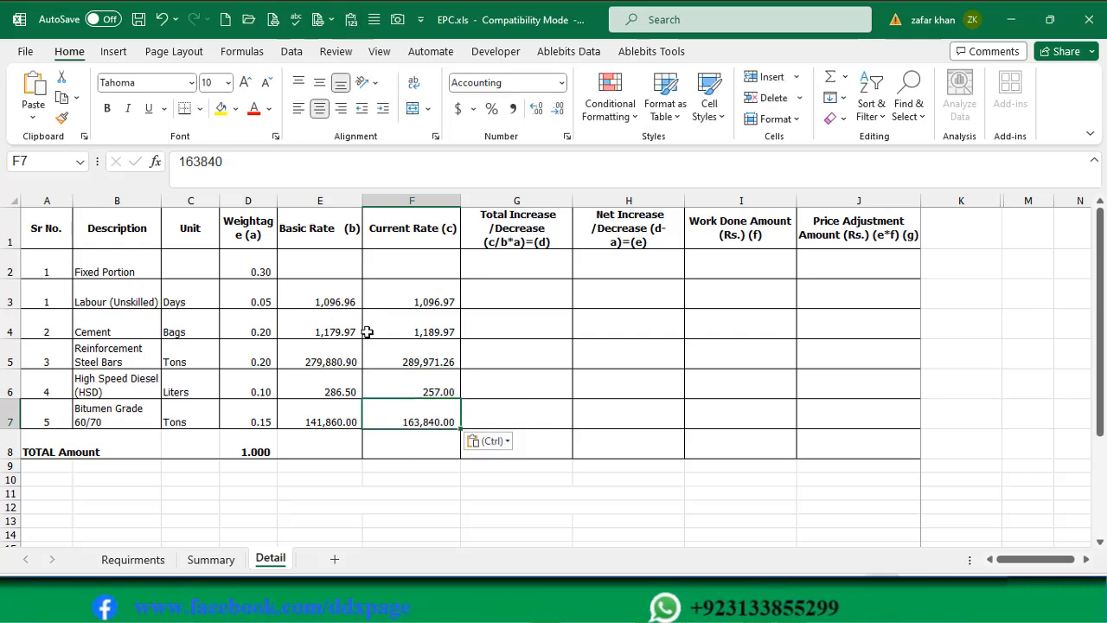
# Step: Compare the Basic and Current Rates in rows 3 to 7 and review the a, b and c headers used for Total Increase/Decrease
pyautogui.moveTo(332, 298); pyautogui.dragTo(352, 400)
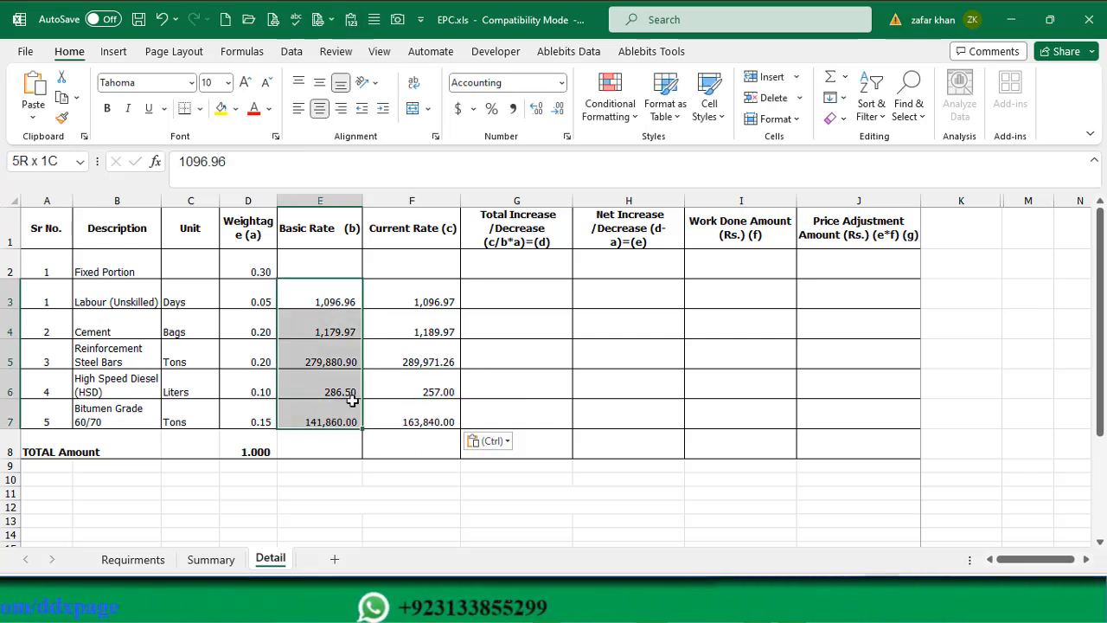
pyautogui.moveTo(437, 291); pyautogui.dragTo(445, 424)
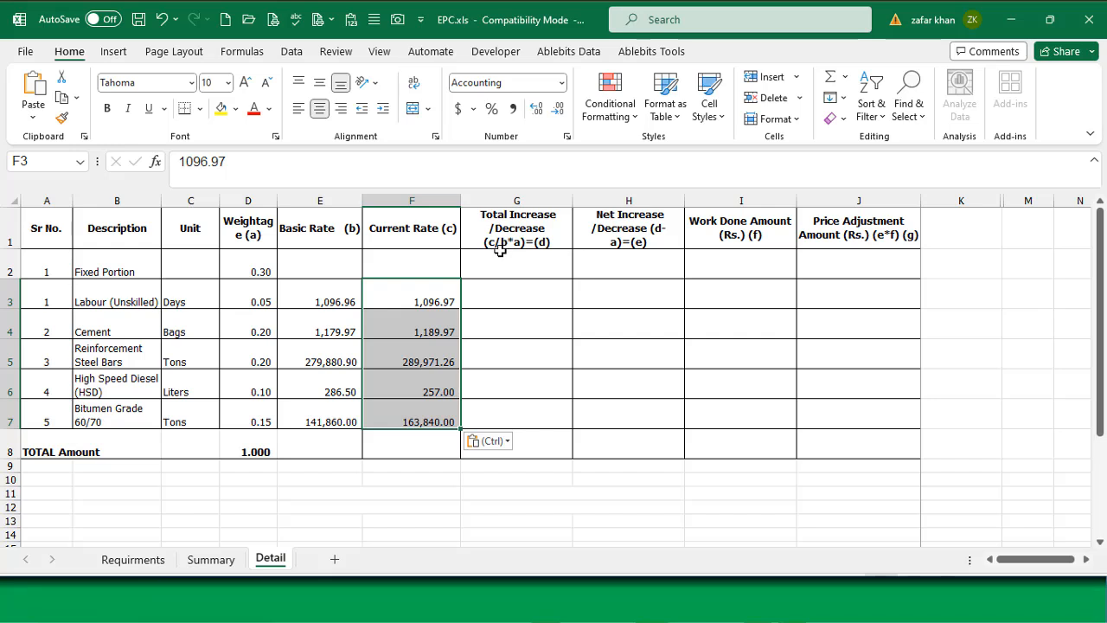
pyautogui.click(502, 292)
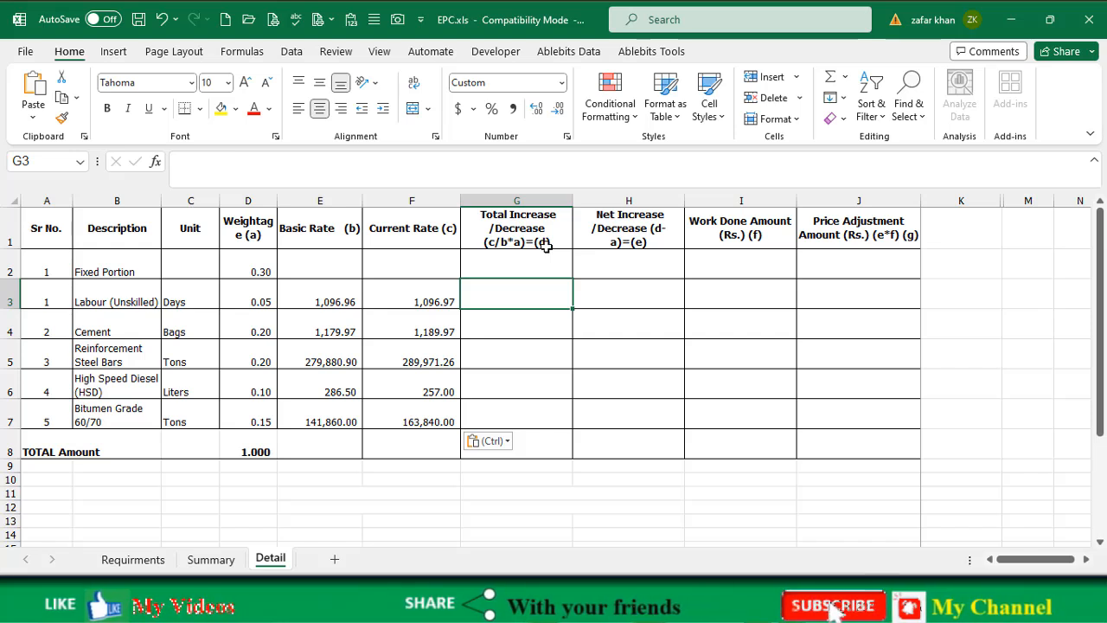
pyautogui.click(407, 235)
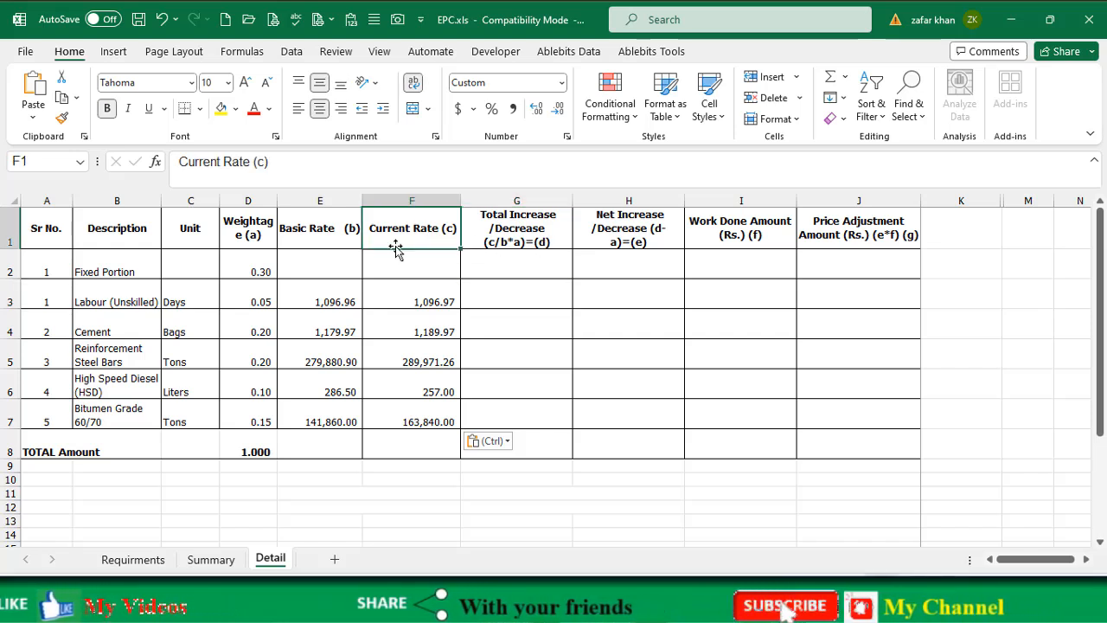
pyautogui.click(335, 238)
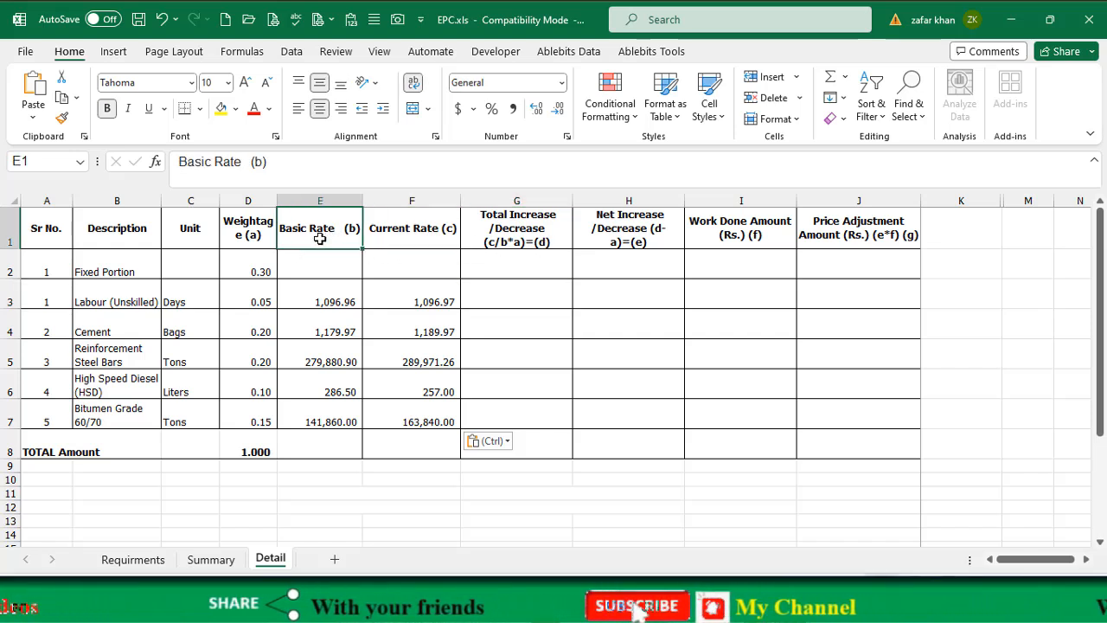
pyautogui.click(241, 232)
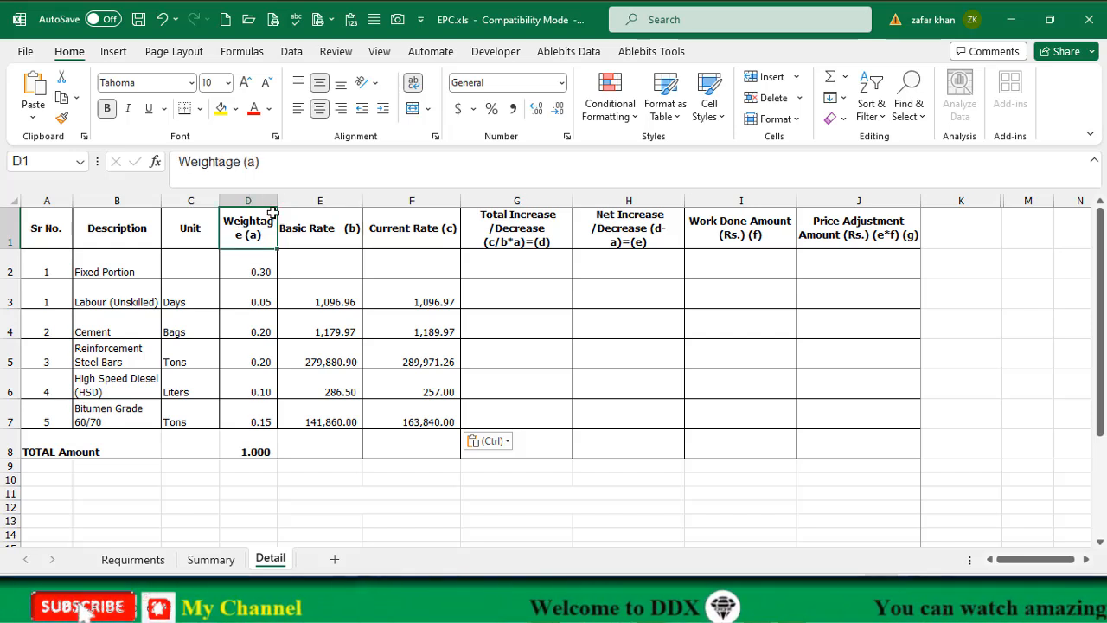
# Step: Calculate Labour's Total Increase/Decrease in G3 with the formula =F3/E3*D3
pyautogui.click(507, 294)
pyautogui.write('=')
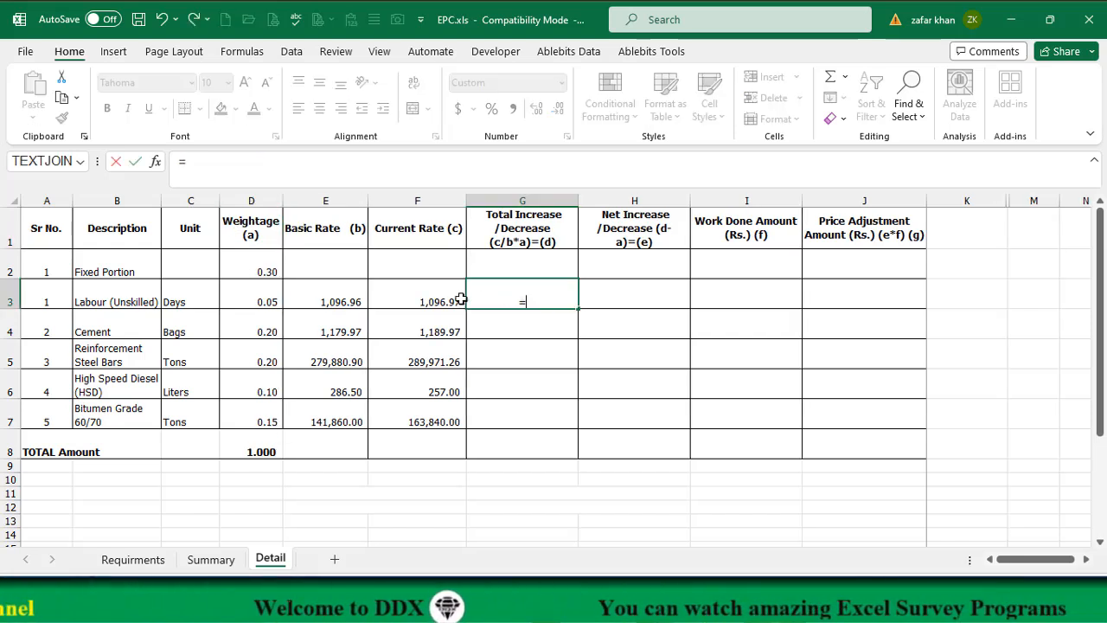
pyautogui.click(432, 291)
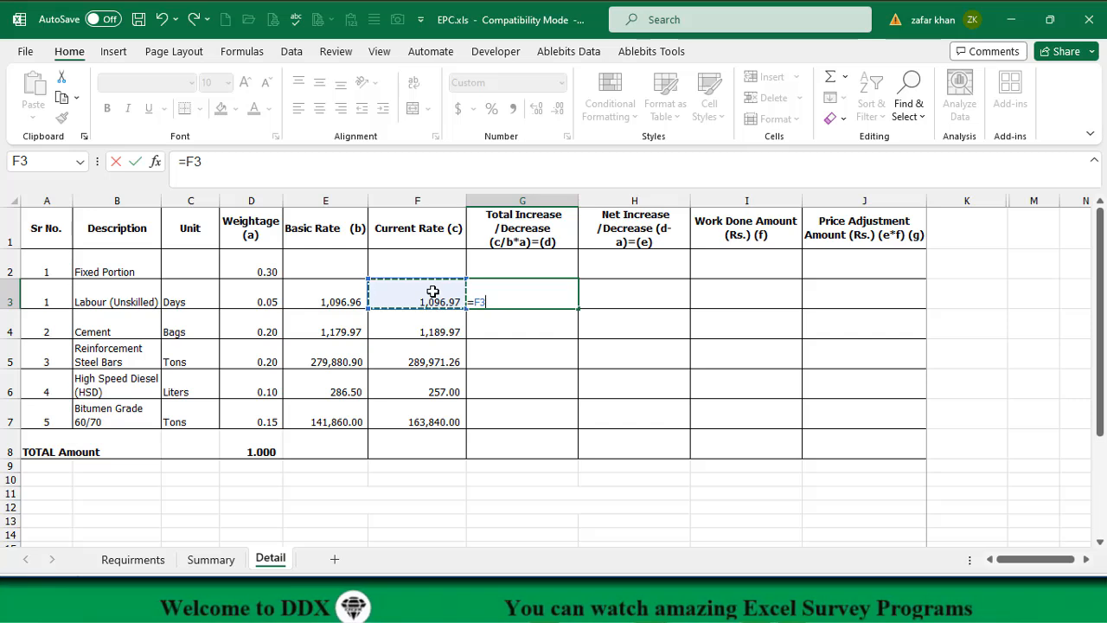
pyautogui.write('/')
pyautogui.click(344, 298)
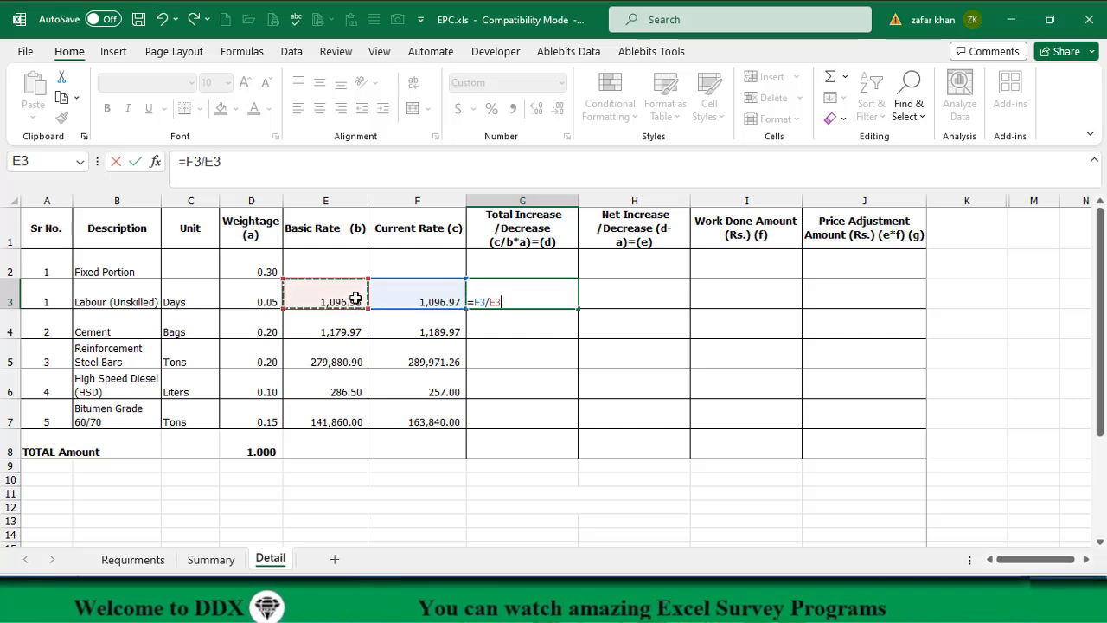
pyautogui.write('*')
pyautogui.click(259, 299)
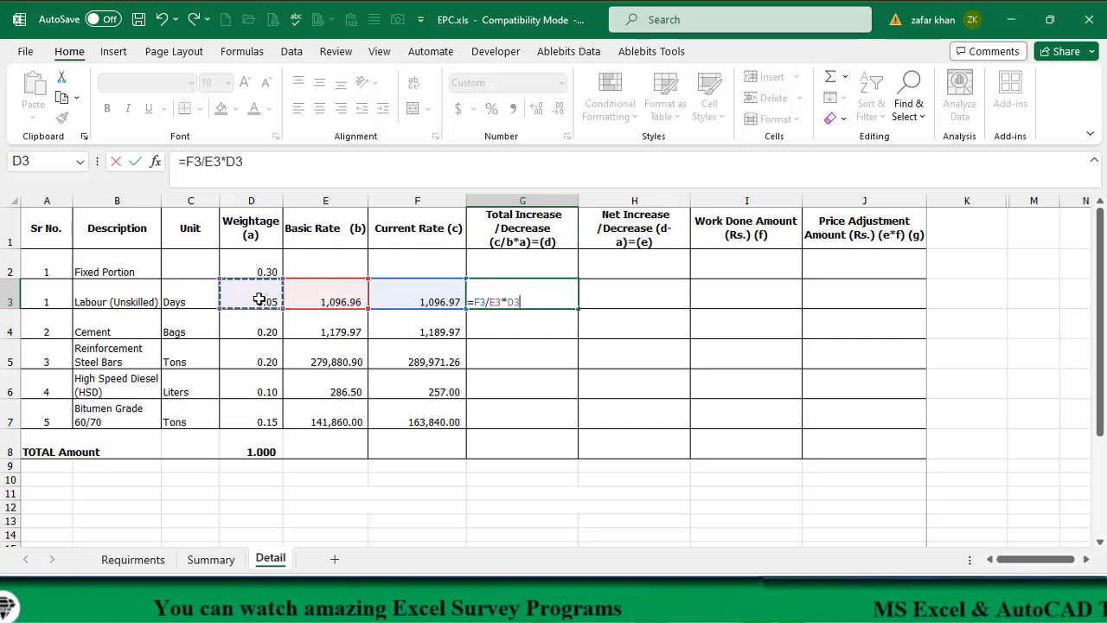
pyautogui.press('Return')
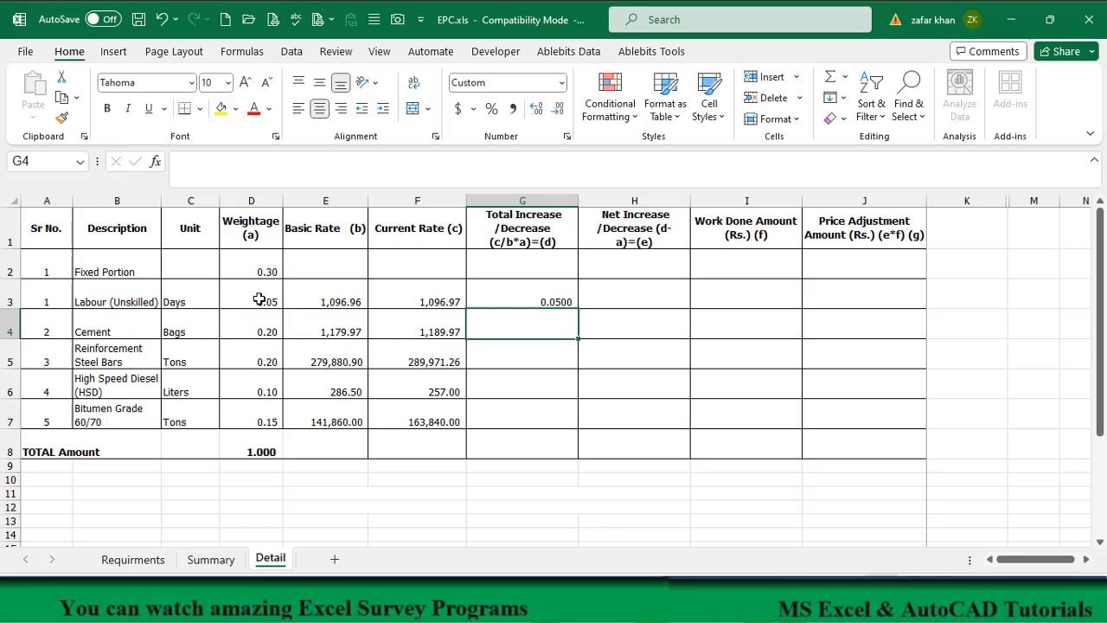
# Step: Review Labour's Current Rate, Basic Rate and Weightage in row 3 against the formula in G3
pyautogui.click(435, 300)
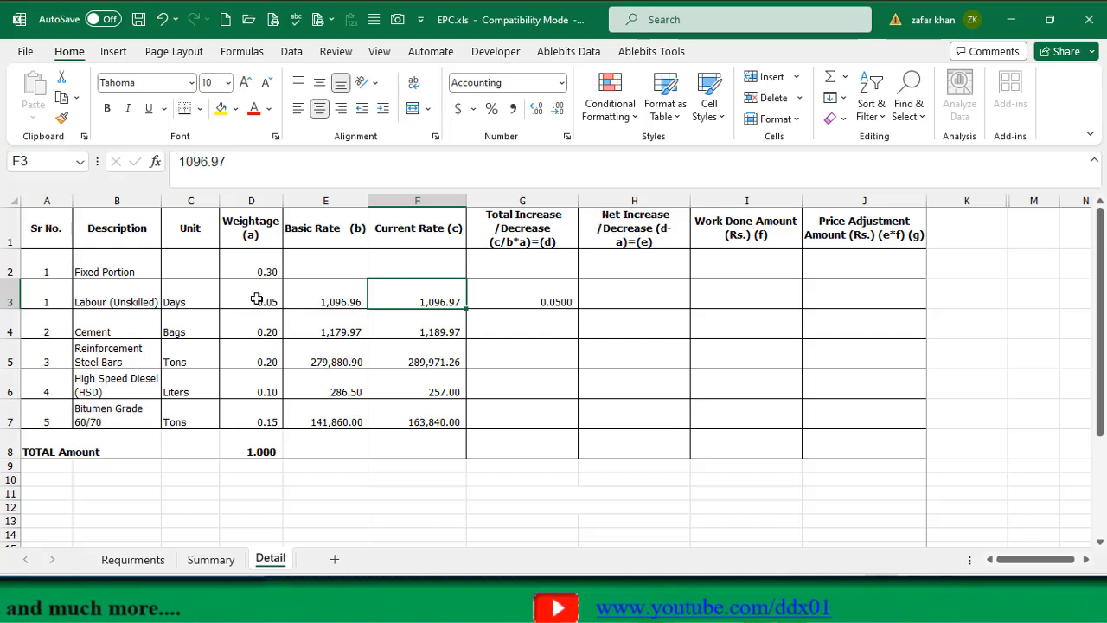
pyautogui.click(521, 299)
pyautogui.click(337, 303)
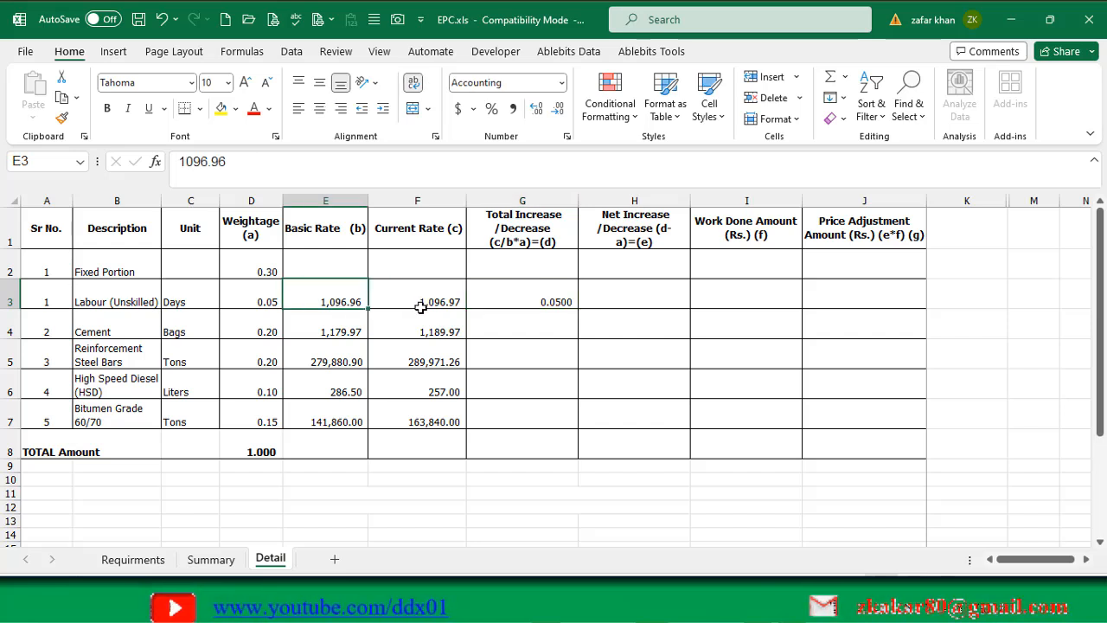
pyautogui.press('Right')
pyautogui.click(277, 295)
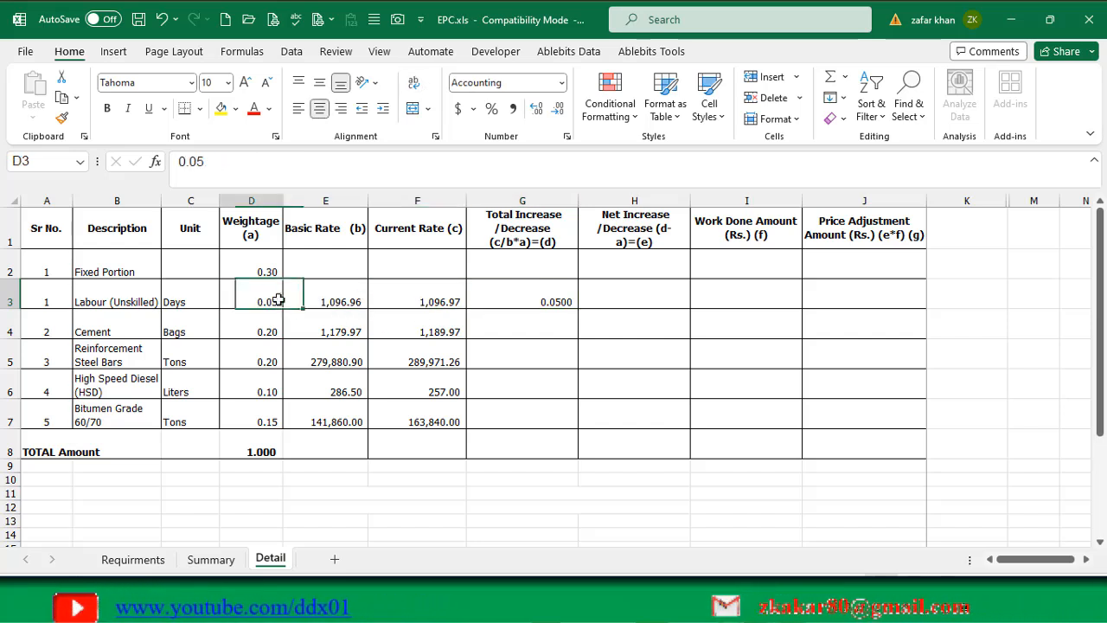
pyautogui.click(536, 301)
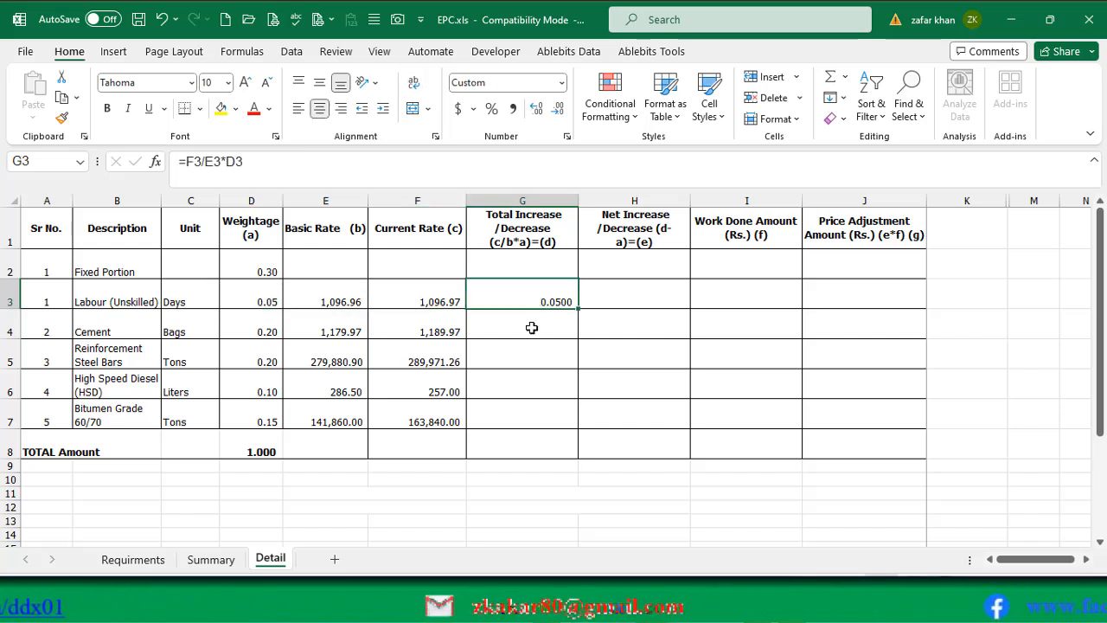
# Step: Copy the Total Increase/Decrease formula from G3 down to G7 and check the Cement row's result and Current Rate
pyautogui.click(532, 330)
pyautogui.click(559, 300)
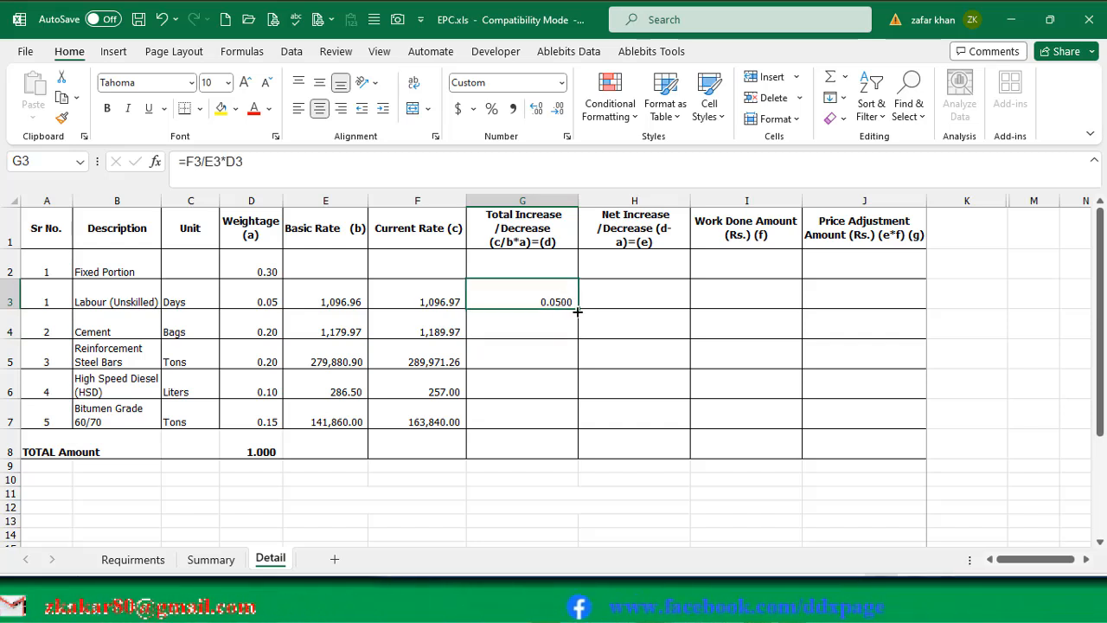
pyautogui.moveTo(577, 309); pyautogui.dragTo(572, 424)
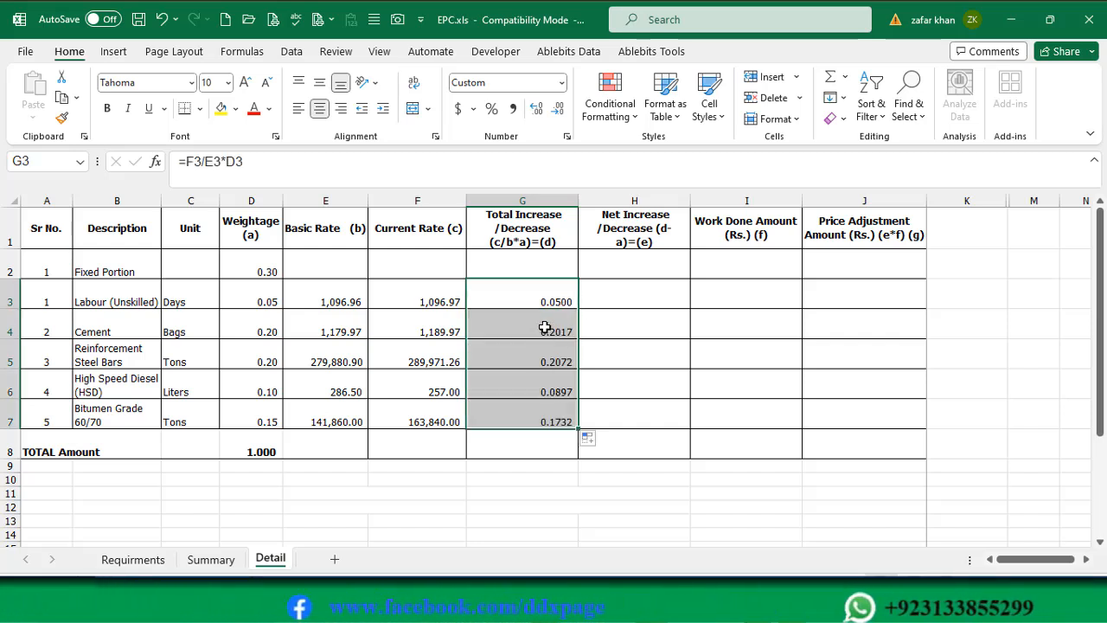
pyautogui.click(541, 329)
pyautogui.click(440, 330)
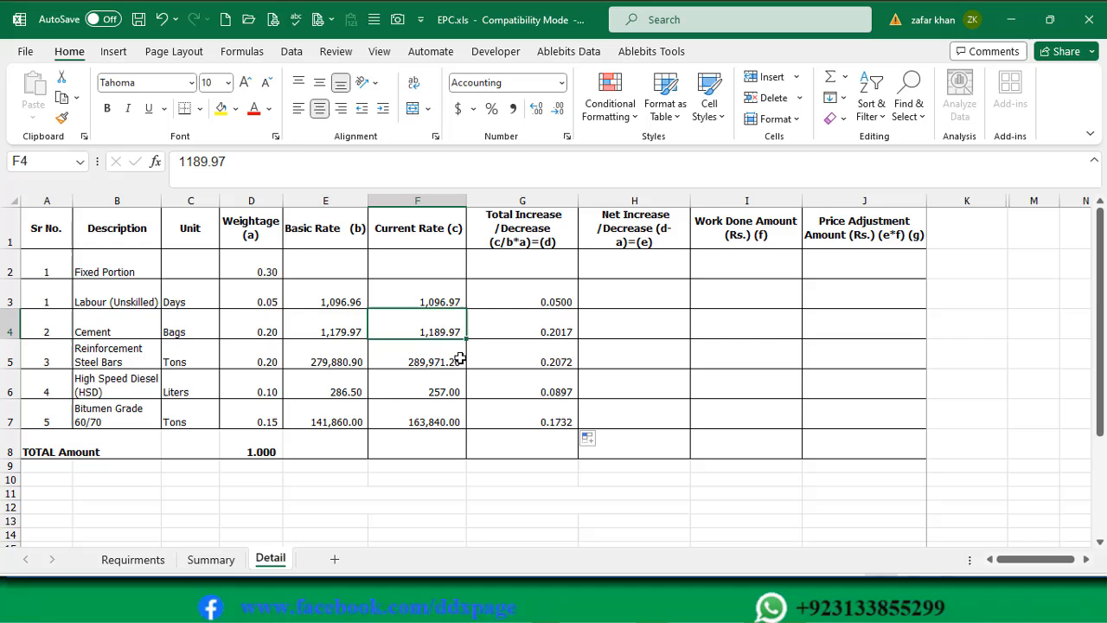
# Step: Review the Total Increase/Decrease formulas in column G against the Current Rates and Weightage for rows 4 to 7
pyautogui.click(549, 325)
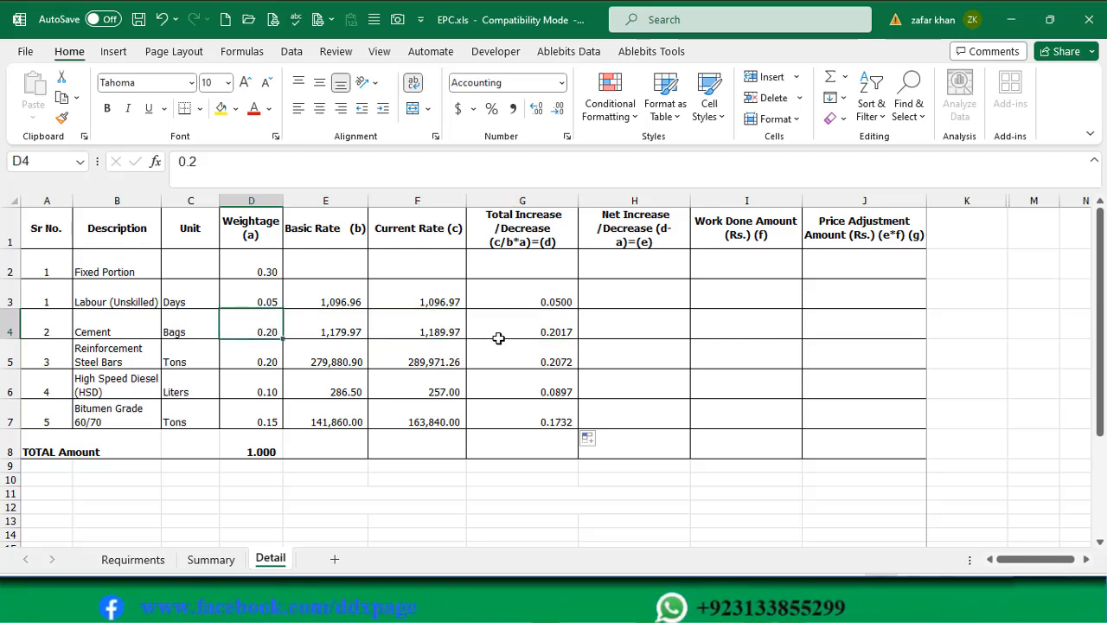
pyautogui.click(539, 329)
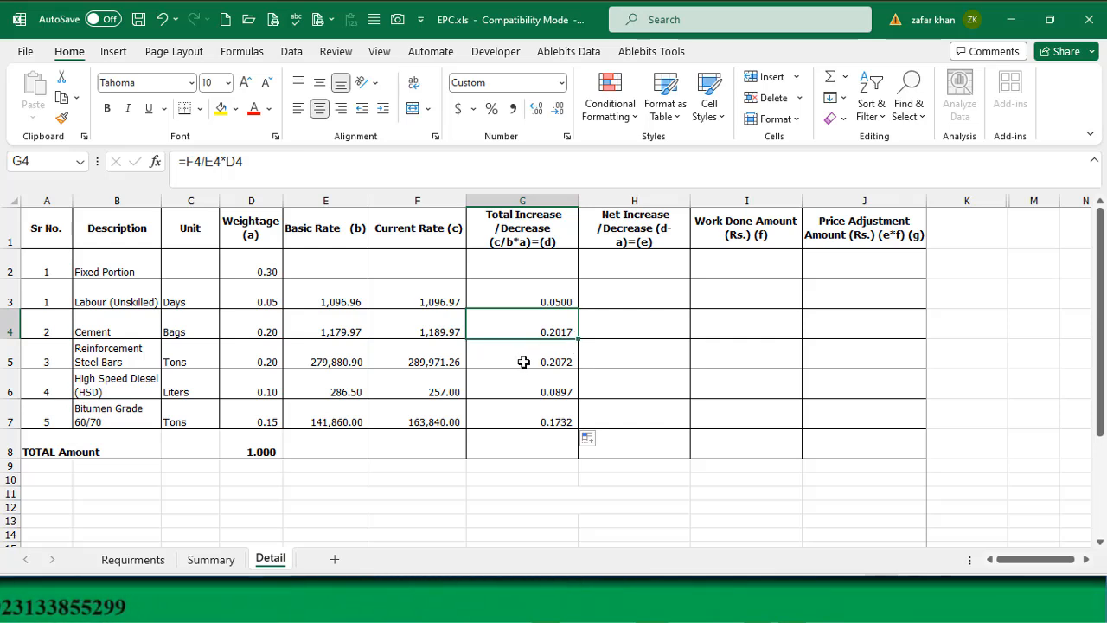
pyautogui.click(521, 363)
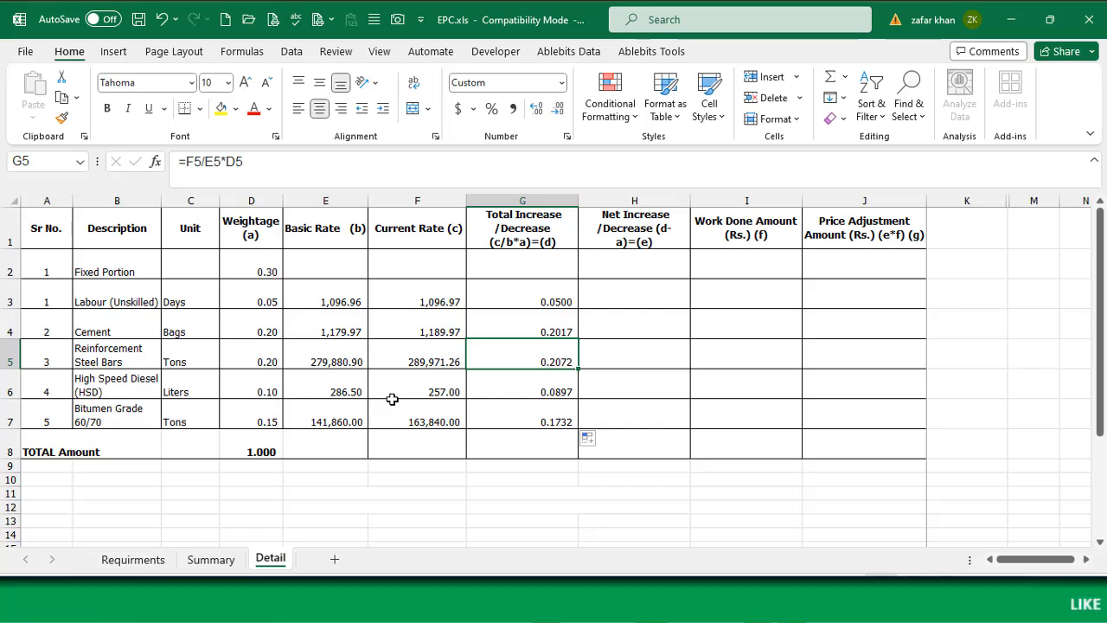
pyautogui.click(442, 392)
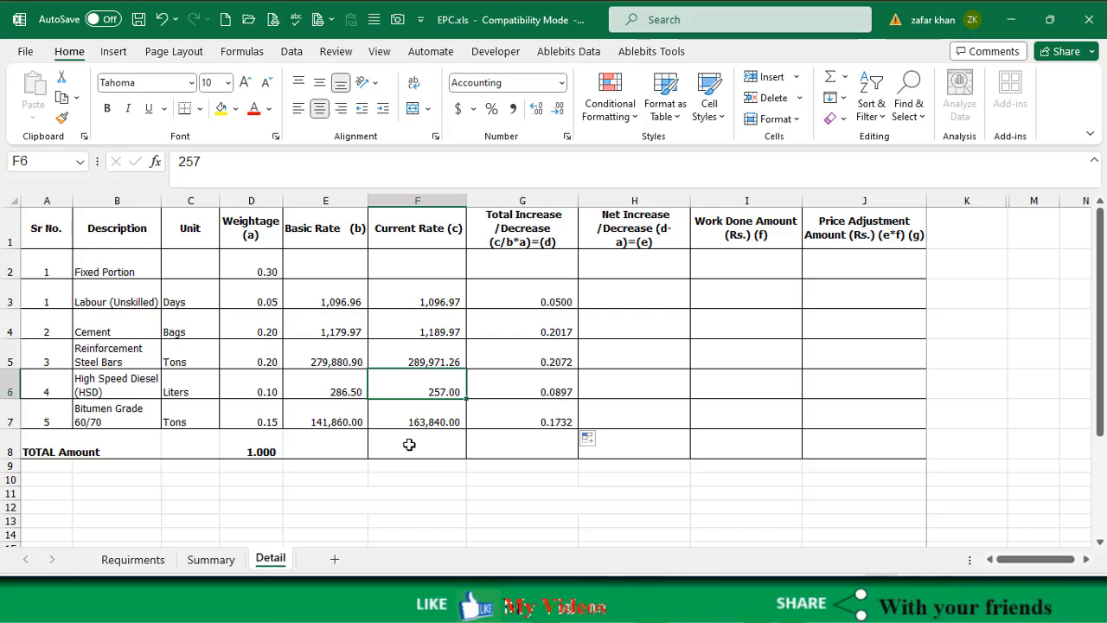
pyautogui.click(428, 423)
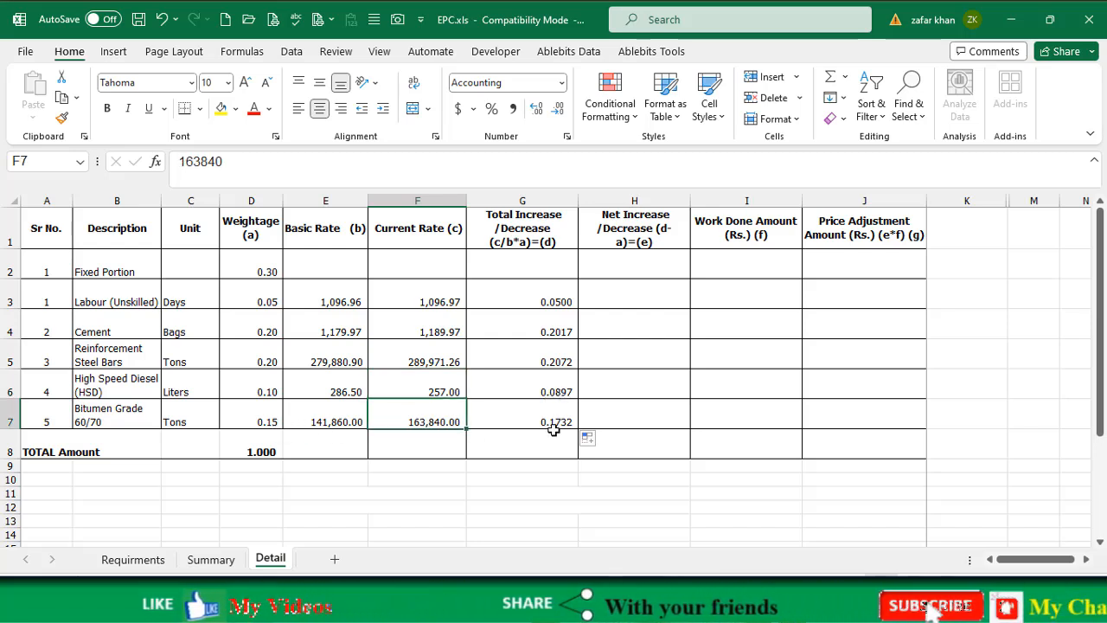
pyautogui.click(552, 424)
pyautogui.click(269, 420)
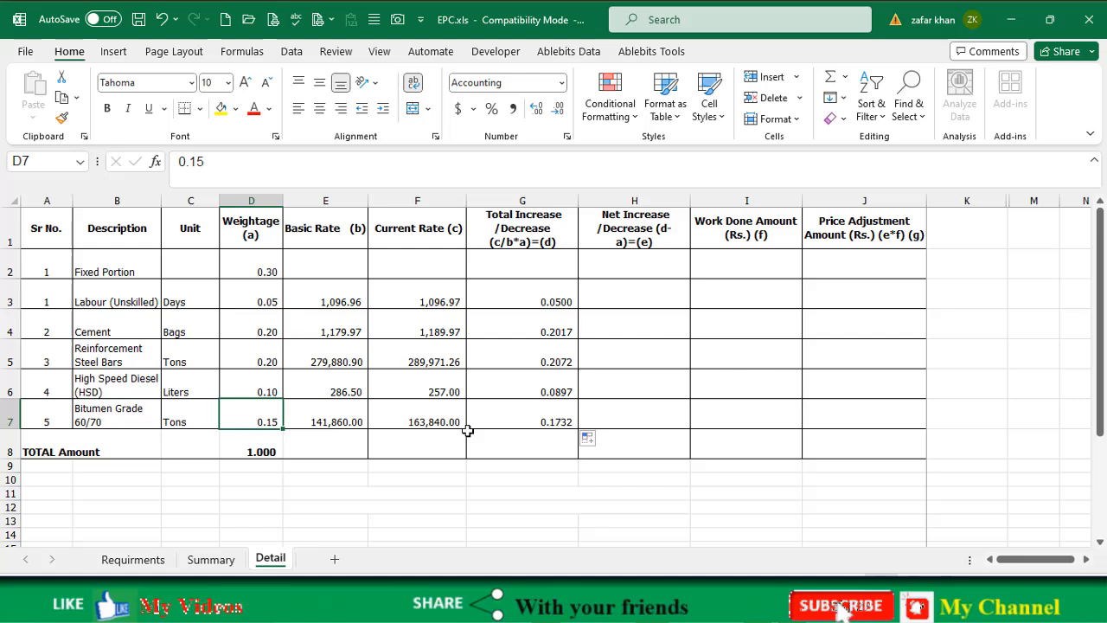
pyautogui.click(538, 422)
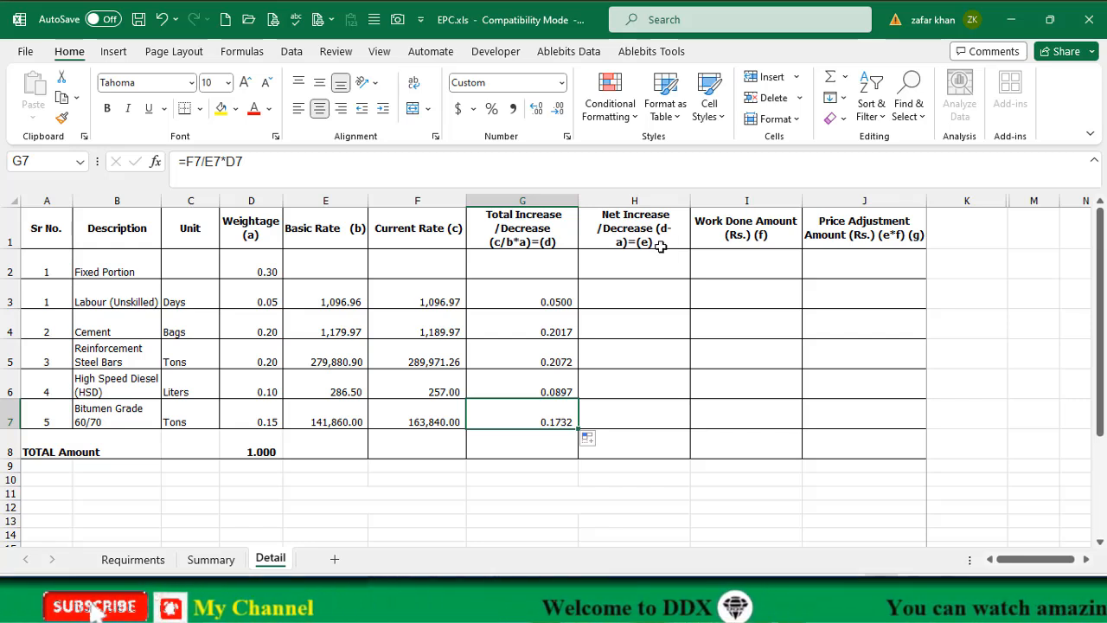
# Step: Calculate Labour's Net Increase/Decrease in H3 with the formula =G3-D3
pyautogui.click(614, 301)
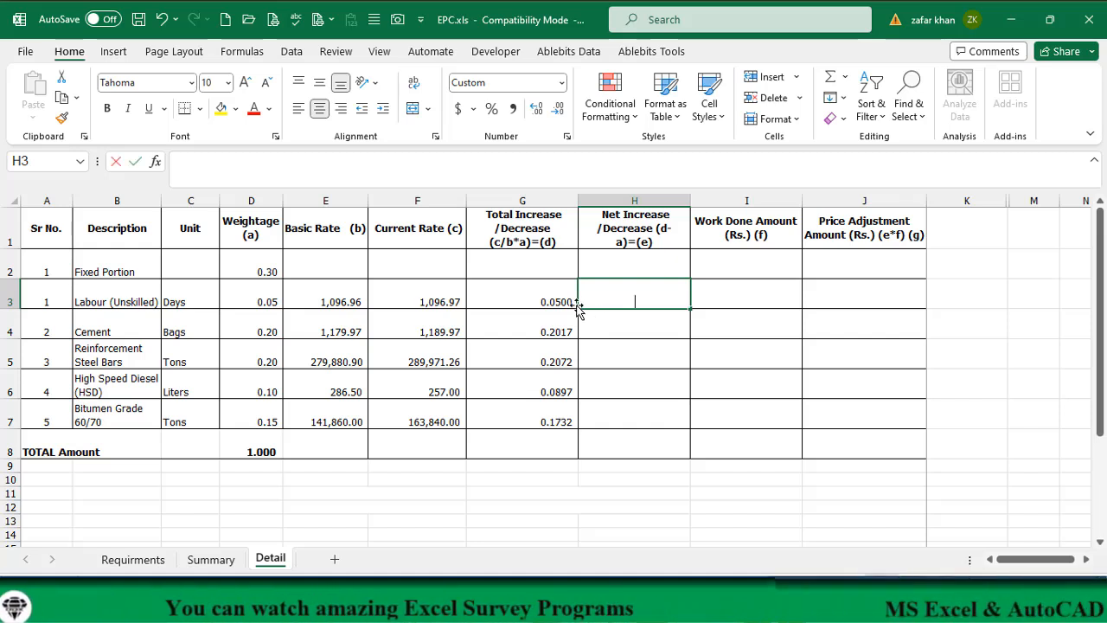
pyautogui.write('=')
pyautogui.click(549, 301)
pyautogui.write('-')
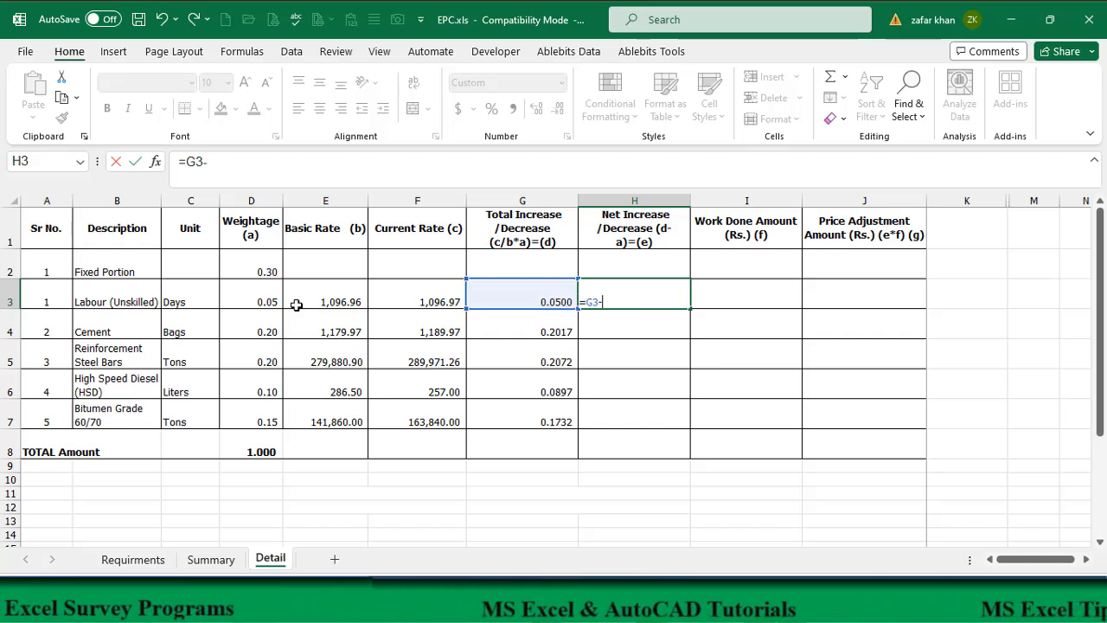
pyautogui.click(245, 297)
pyautogui.press('Return')
# Step: Copy the Net Increase/Decrease formula from H3 down to H7 and check the High Speed Diesel and Labour rows
pyautogui.click(644, 305)
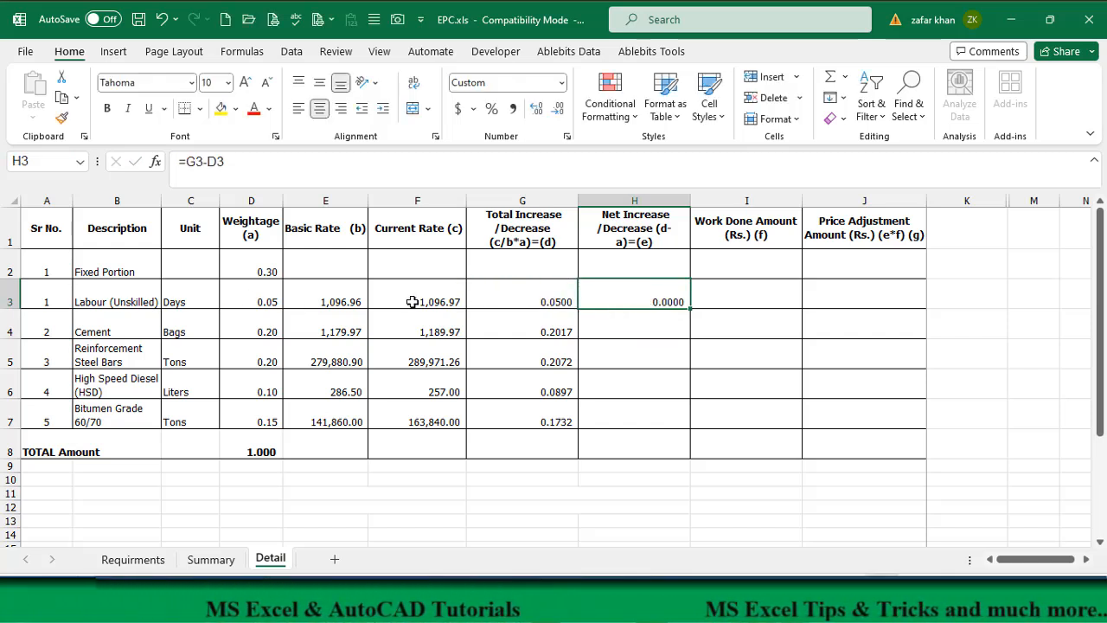
pyautogui.moveTo(680, 407); pyautogui.dragTo(673, 424)
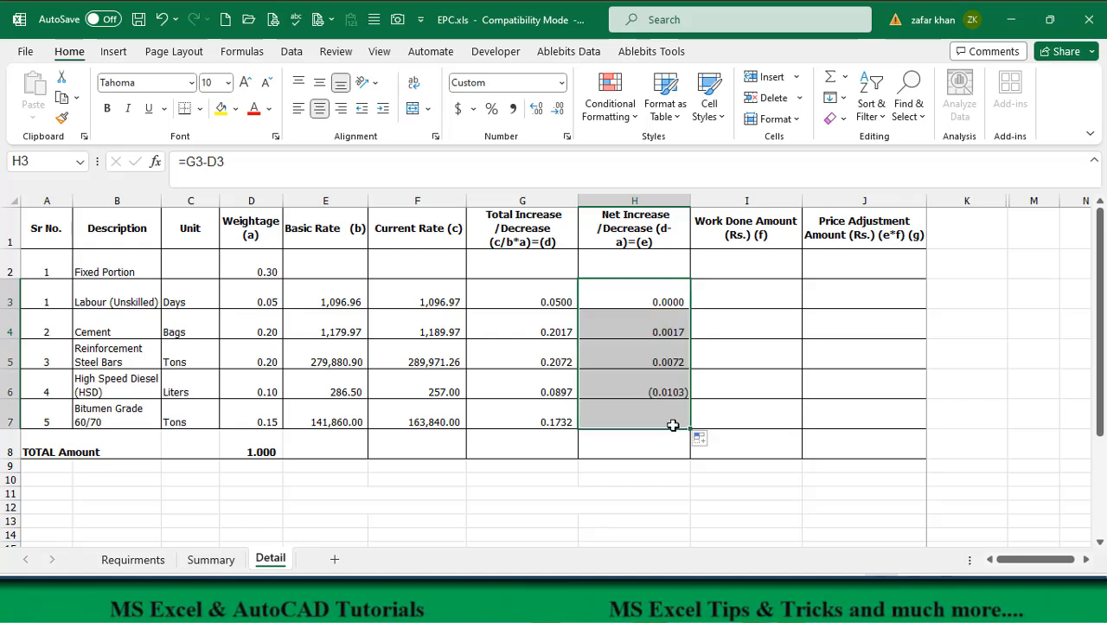
pyautogui.click(427, 393)
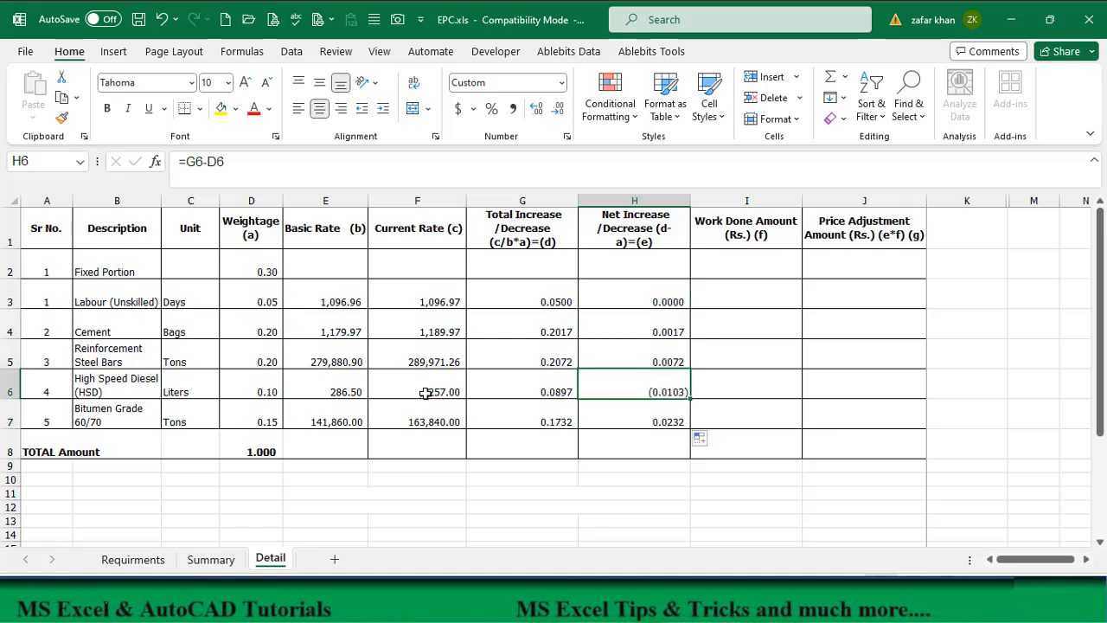
pyautogui.click(668, 390)
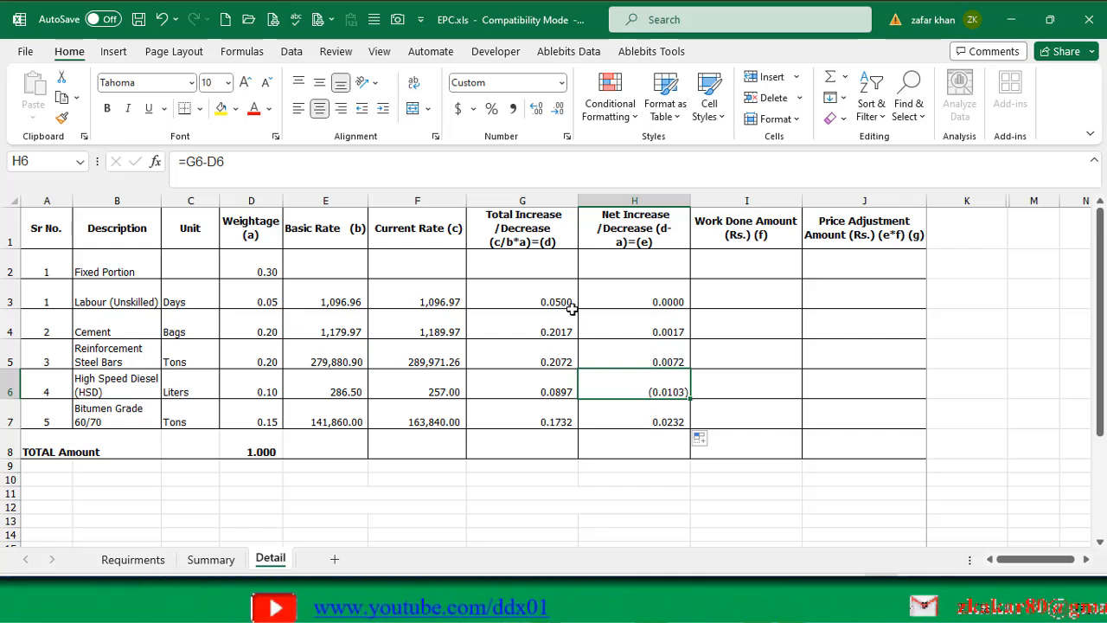
pyautogui.click(647, 301)
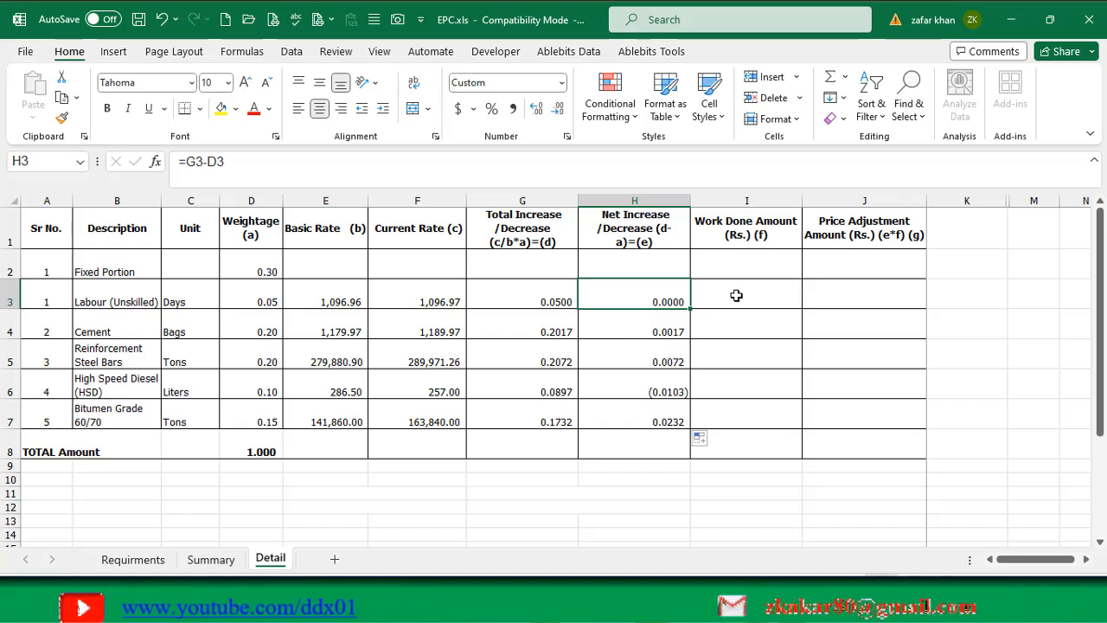
# Step: Copy the July Work Done Amount from Summary F3 and paste it as values into Detail I3:I7
pyautogui.moveTo(736, 296); pyautogui.dragTo(698, 424)
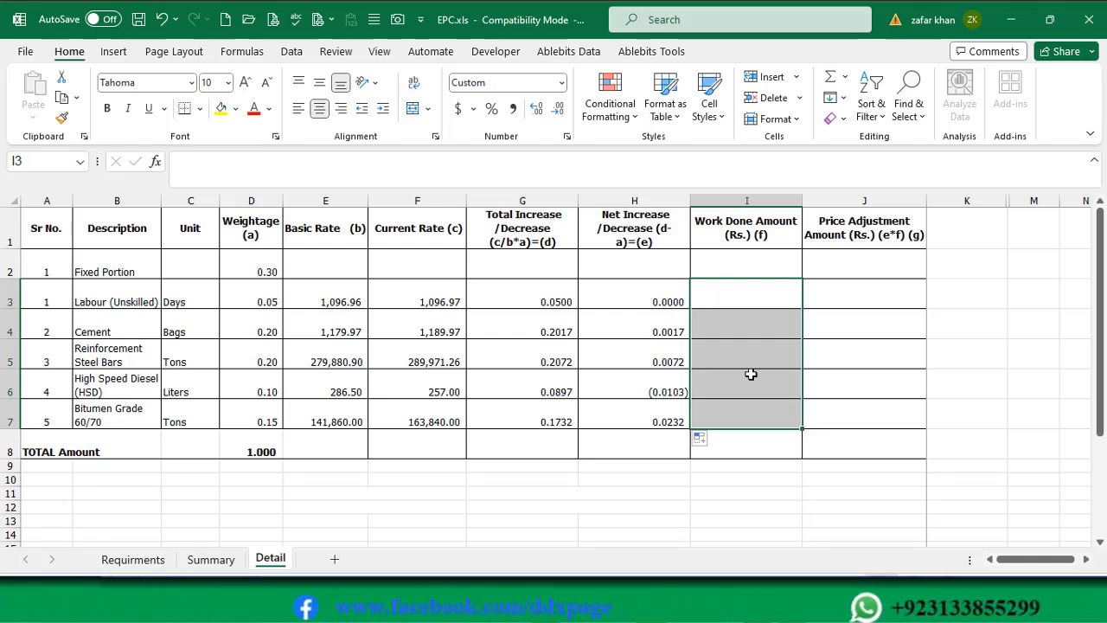
pyautogui.click(211, 559)
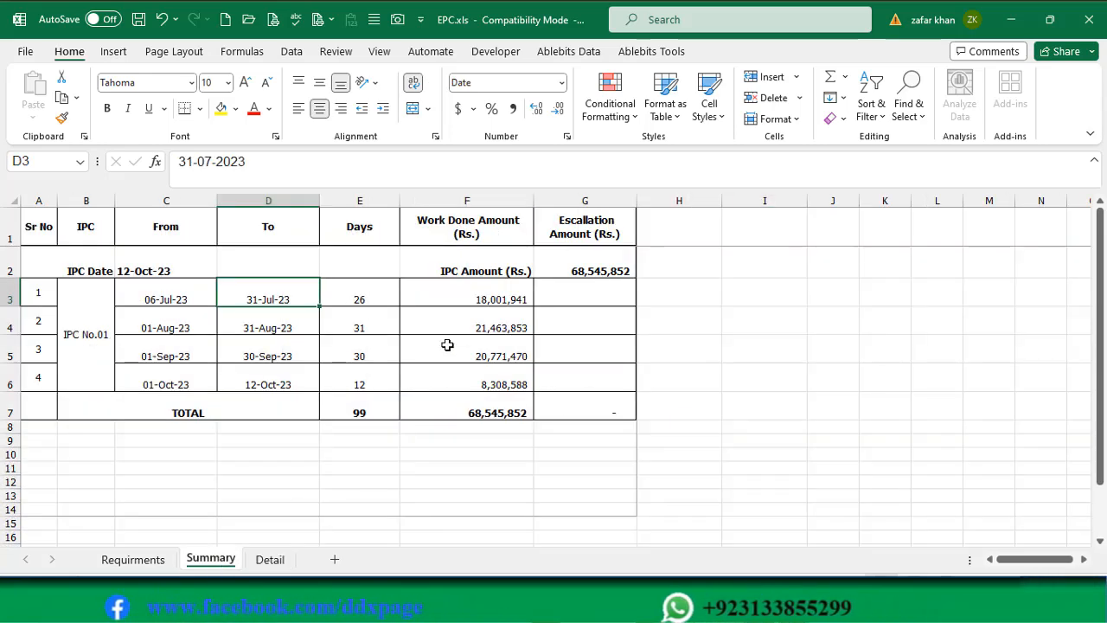
pyautogui.click(491, 309)
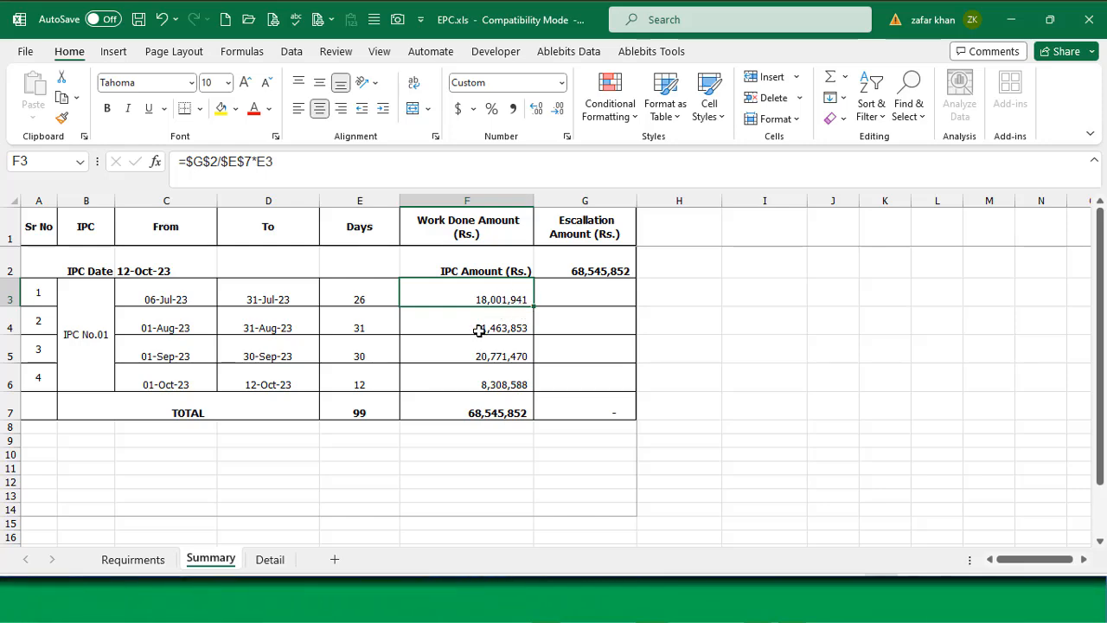
pyautogui.hotkey('ctrl', 'c')
pyautogui.click(268, 559)
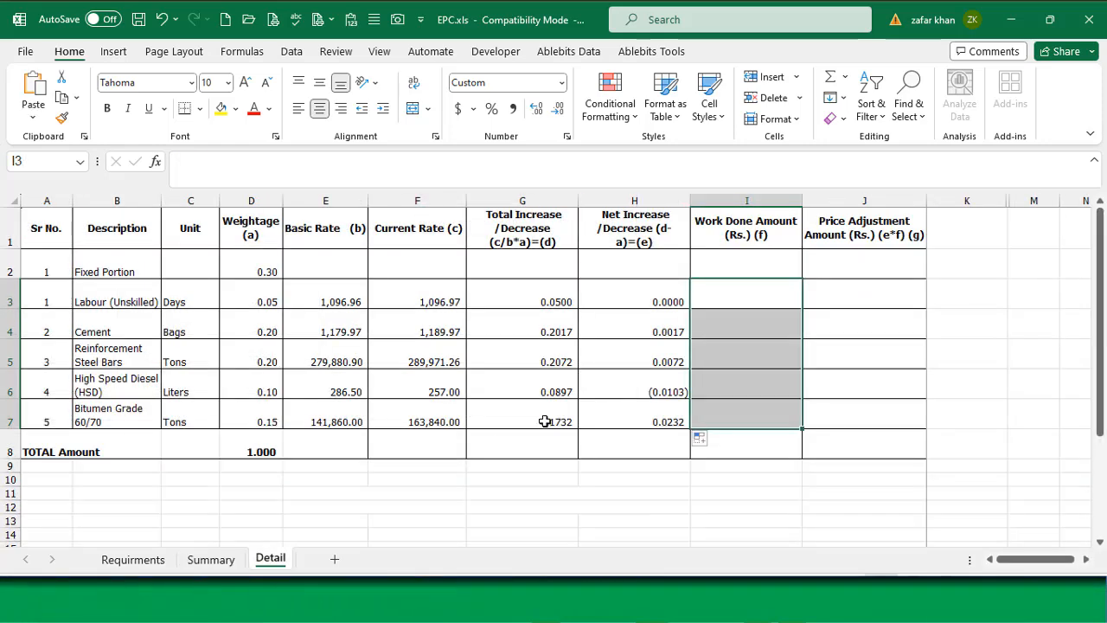
pyautogui.click(351, 26)
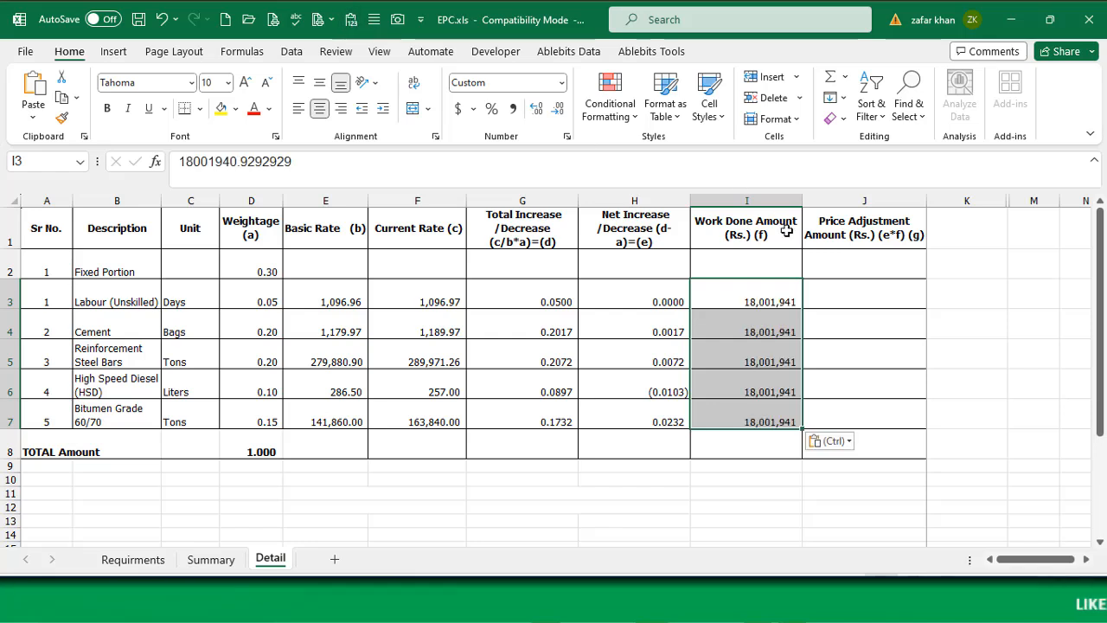
# Step: Calculate Labour's Price Adjustment Amount in J3 with the formula =I3*H3
pyautogui.click(832, 297)
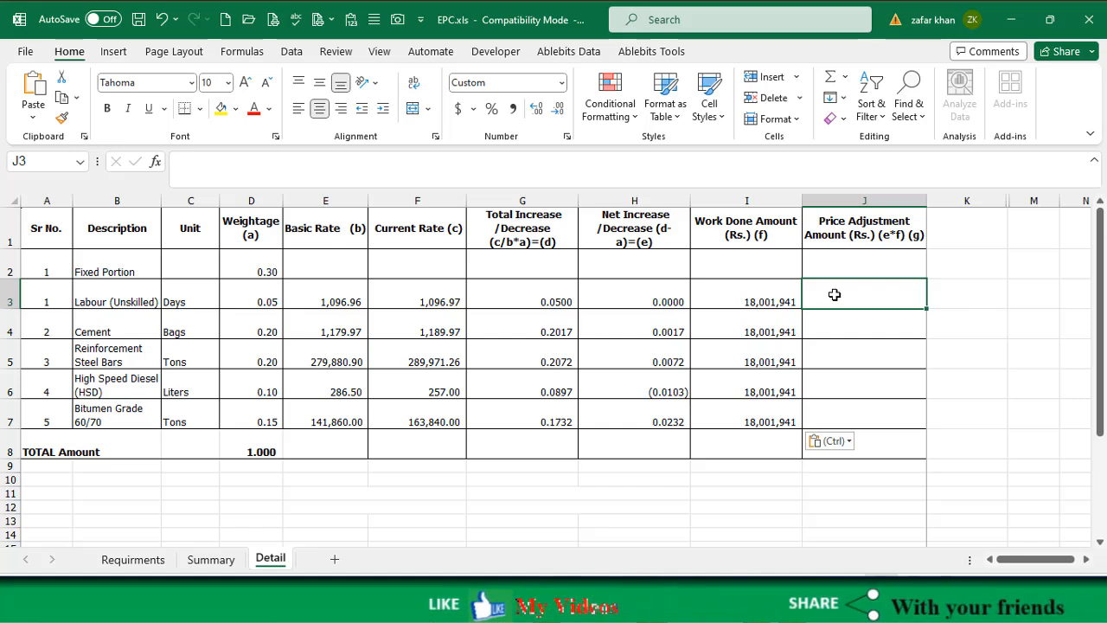
pyautogui.write('=')
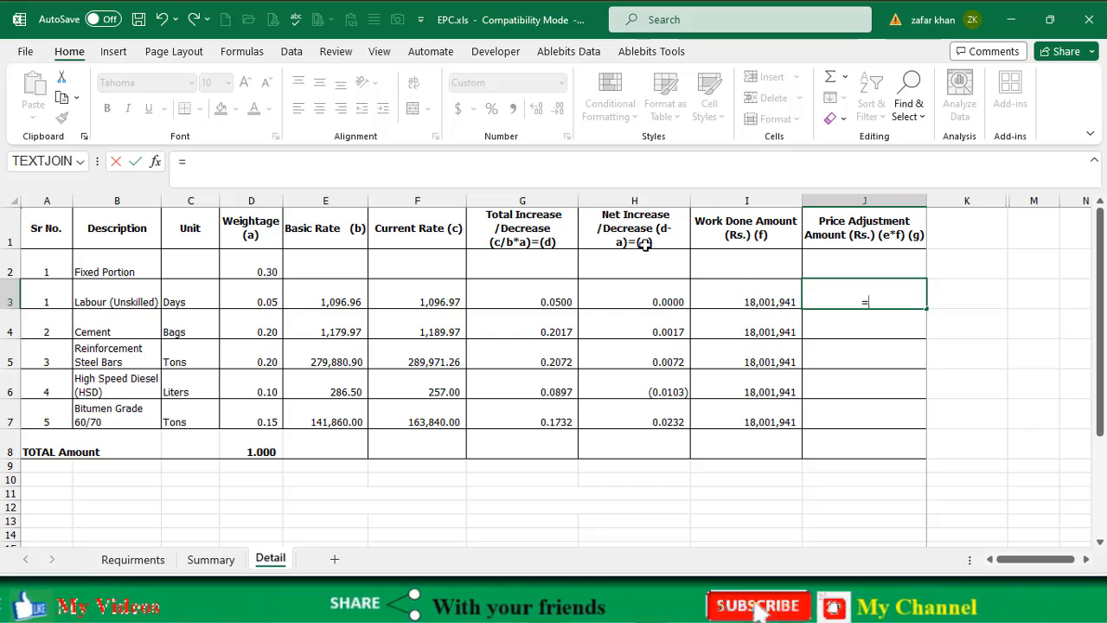
pyautogui.click(751, 299)
pyautogui.write('*')
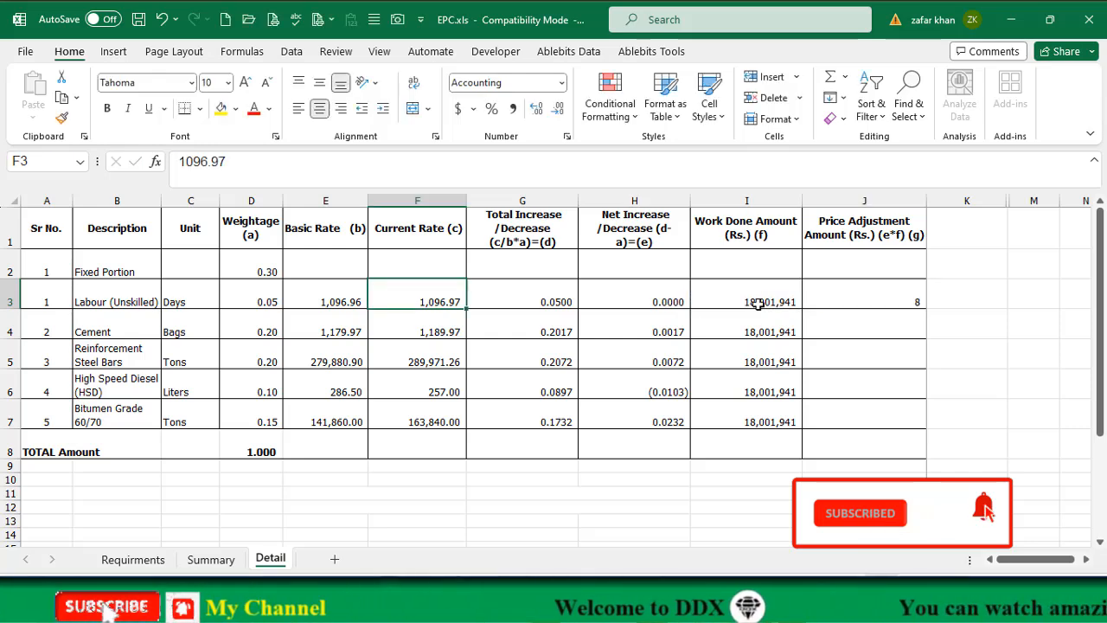
pyautogui.click(894, 299)
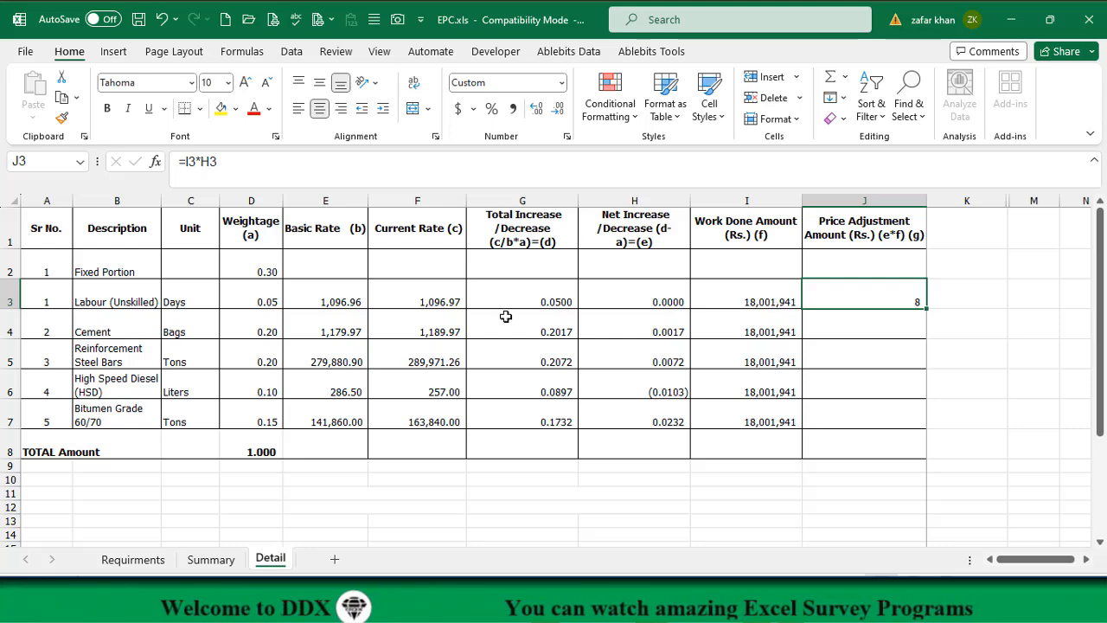
# Step: Check Labour's July rate for Quetta in the All months rates workbook and correct its Current Rate in F3 to 1096.96
pyautogui.click(441, 302)
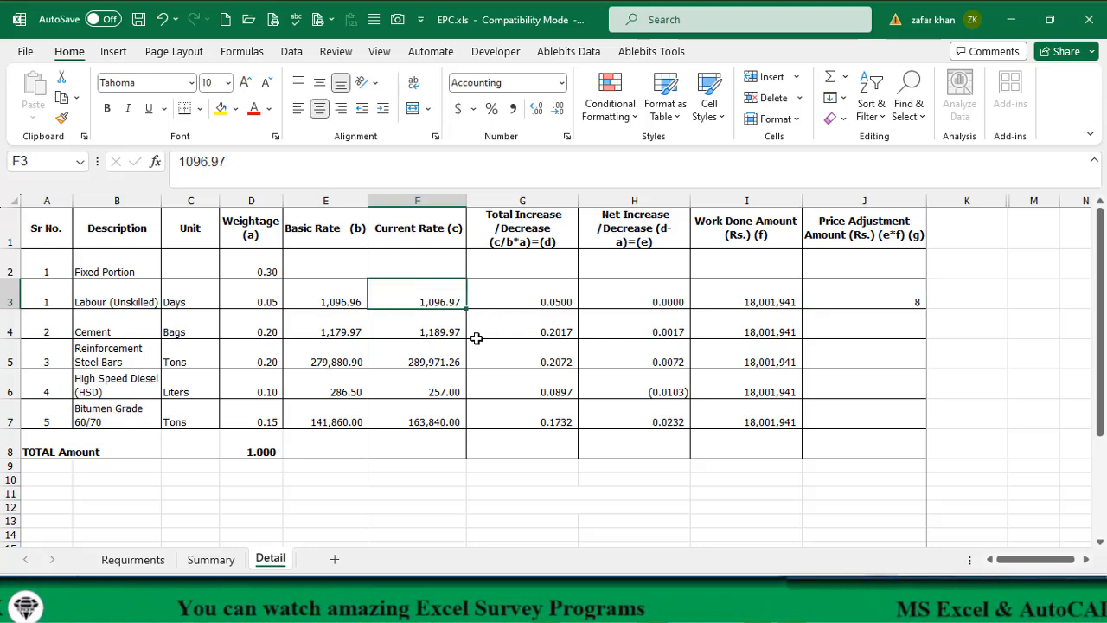
pyautogui.hotkey('alt', 'Tab')
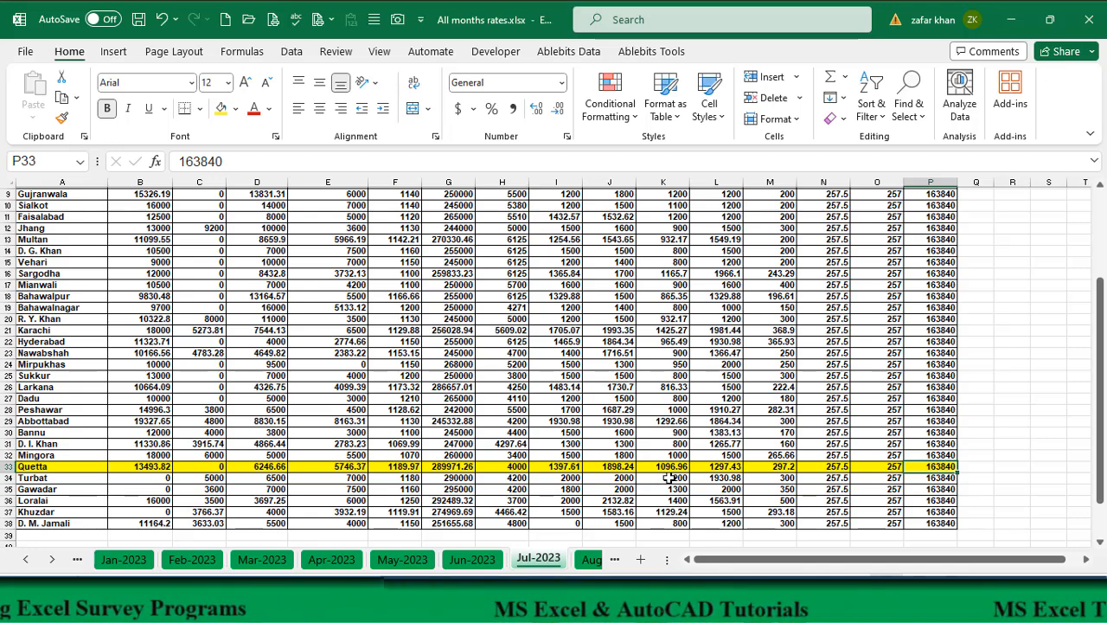
pyautogui.hotkey('alt', 'Tab')
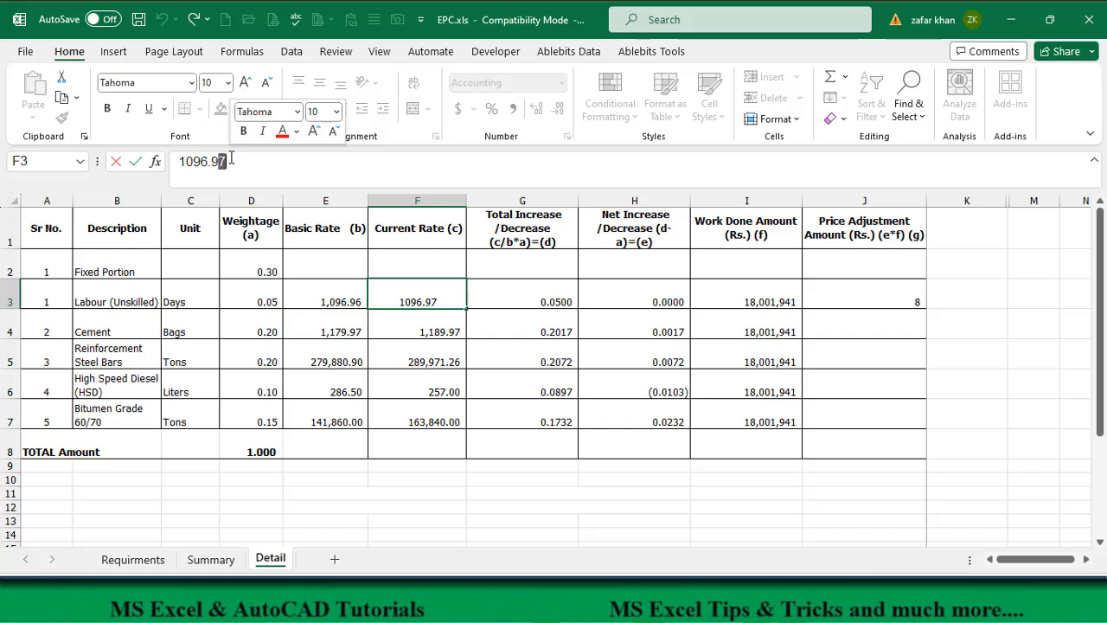
pyautogui.write('6')
pyautogui.press('Return')
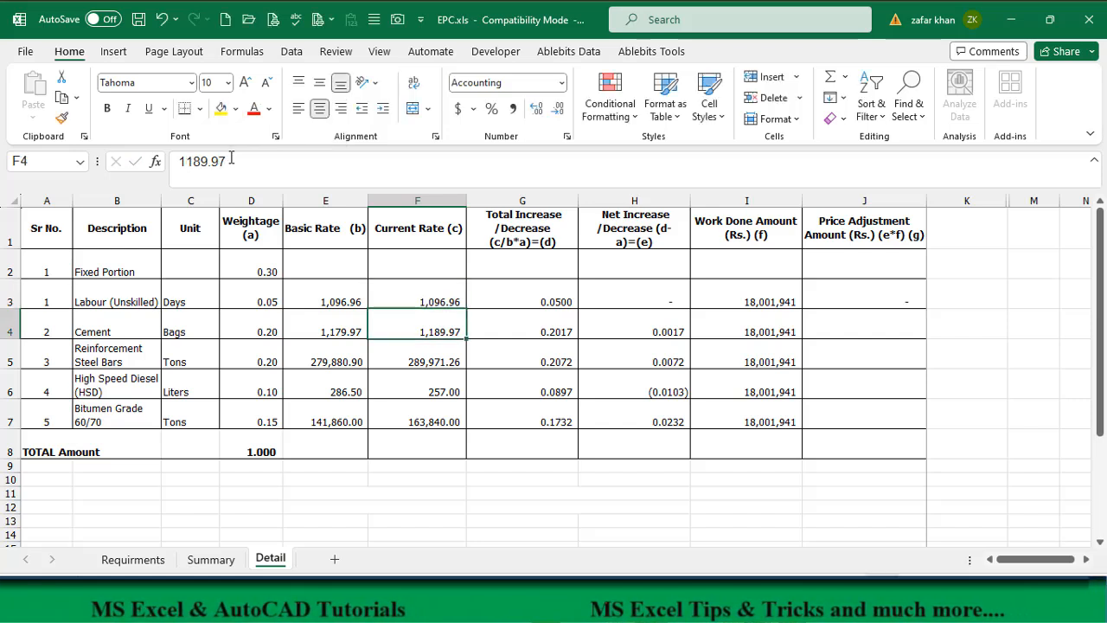
# Step: Copy the Price Adjustment formula from J3 down to J7 and review each row's amount
pyautogui.click(859, 298)
pyautogui.moveTo(926, 308); pyautogui.dragTo(895, 407)
pyautogui.click(874, 291)
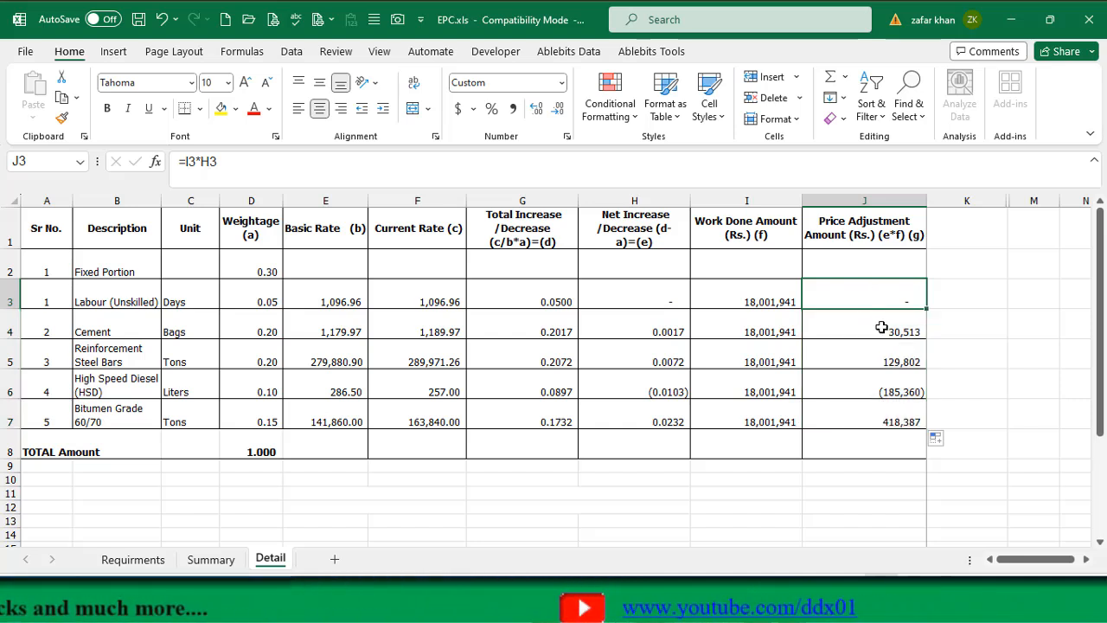
pyautogui.click(882, 327)
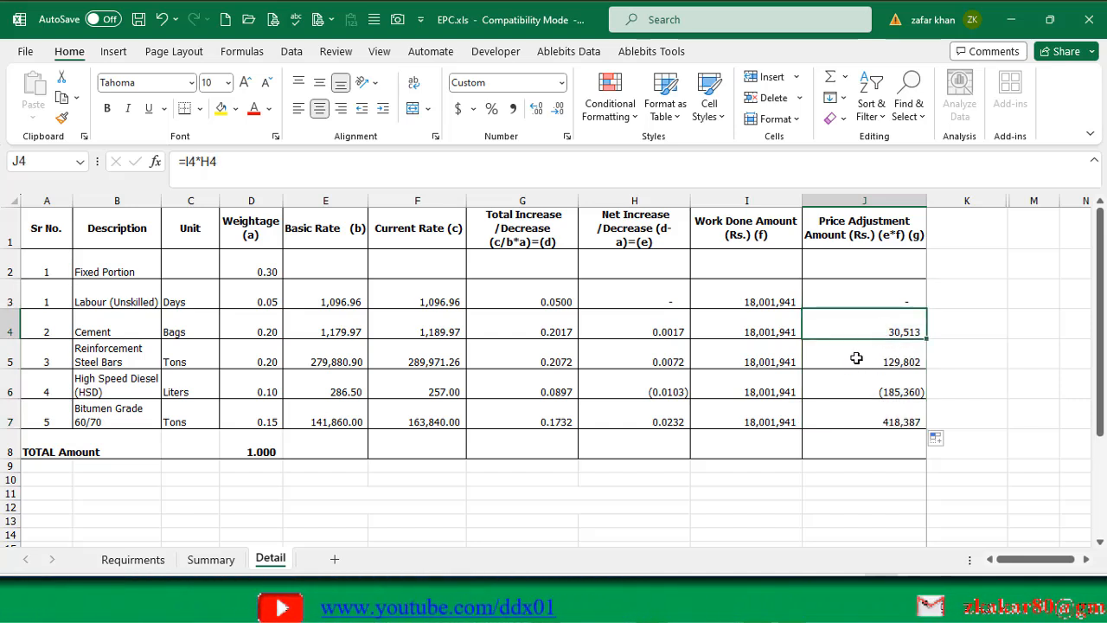
pyautogui.click(856, 358)
pyautogui.click(887, 390)
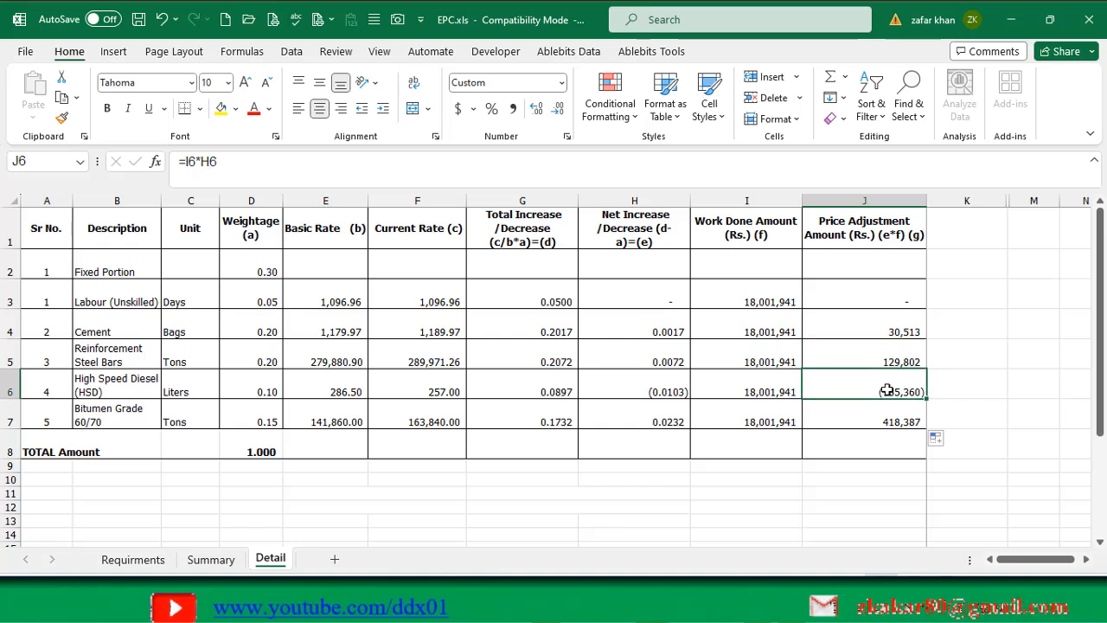
pyautogui.click(878, 418)
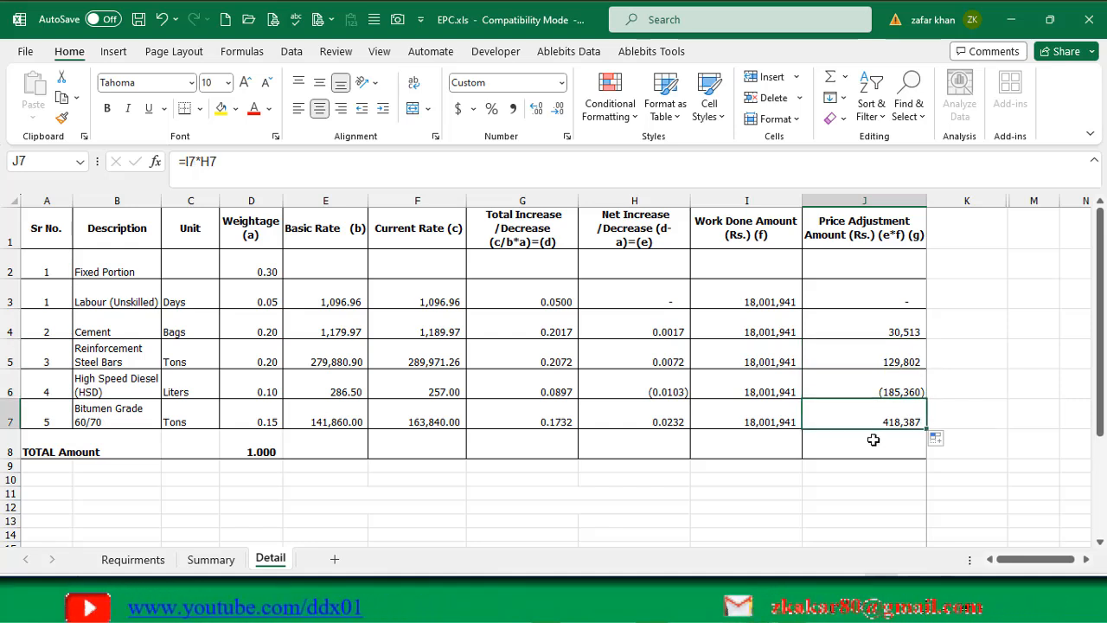
# Step: Total the Price Adjustment Amounts in J8 with =SUM(J3:J7)
pyautogui.click(870, 444)
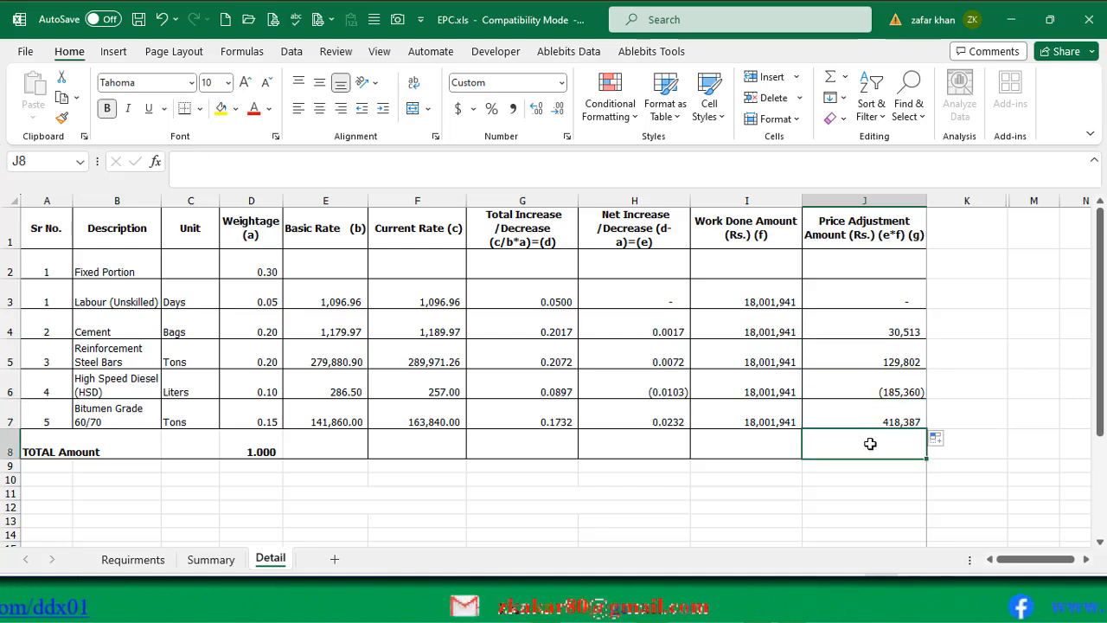
pyautogui.hotkey('alt', '=')
pyautogui.hotkey('ctrl', 'Return')
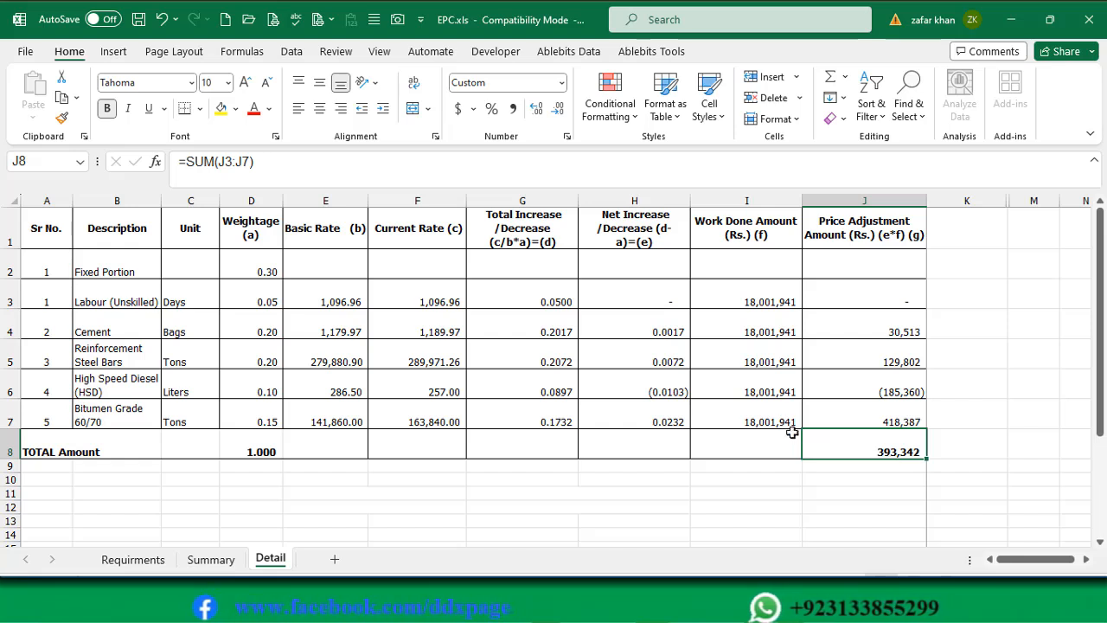
# Step: Copy the Weightage total formula from D8 into G8 and H8 to total both increase/decrease columns
pyautogui.click(767, 421)
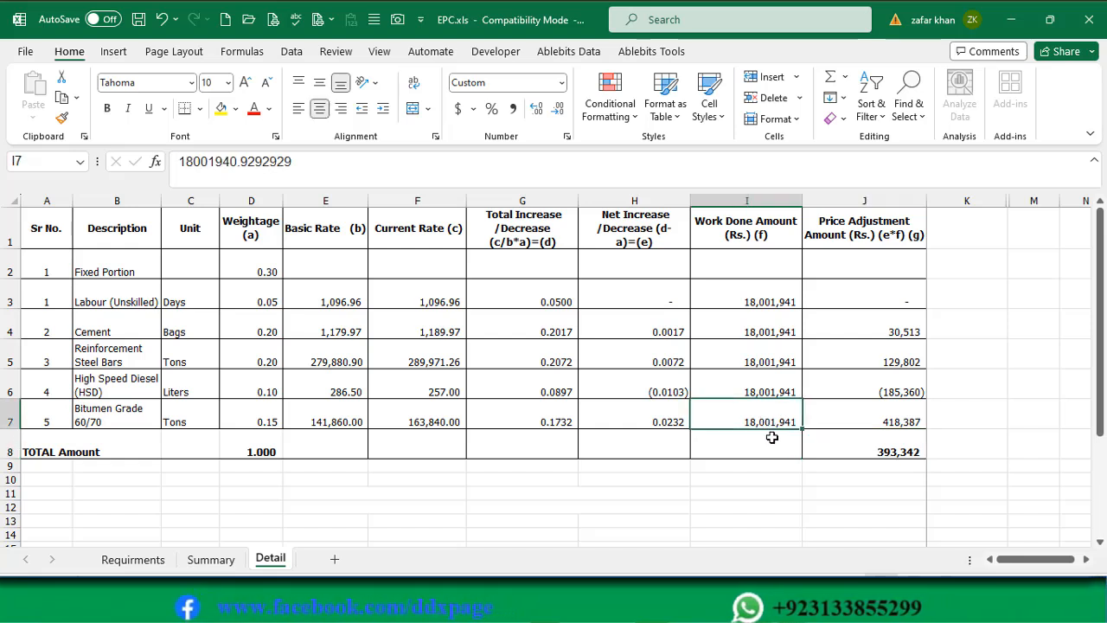
pyautogui.click(653, 441)
pyautogui.click(265, 450)
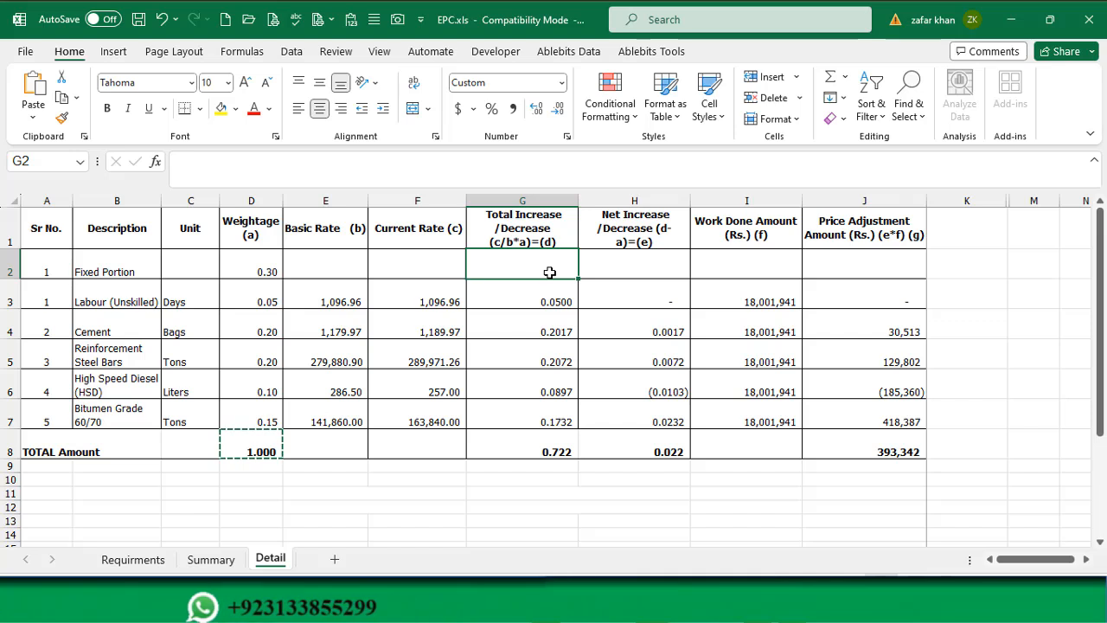
# Step: Enter 0.3 as the Fixed Portion's Total Increase/Decrease in G2 and extend the Net Increase/Decrease formula from H3 up to H2
pyautogui.write('.3')
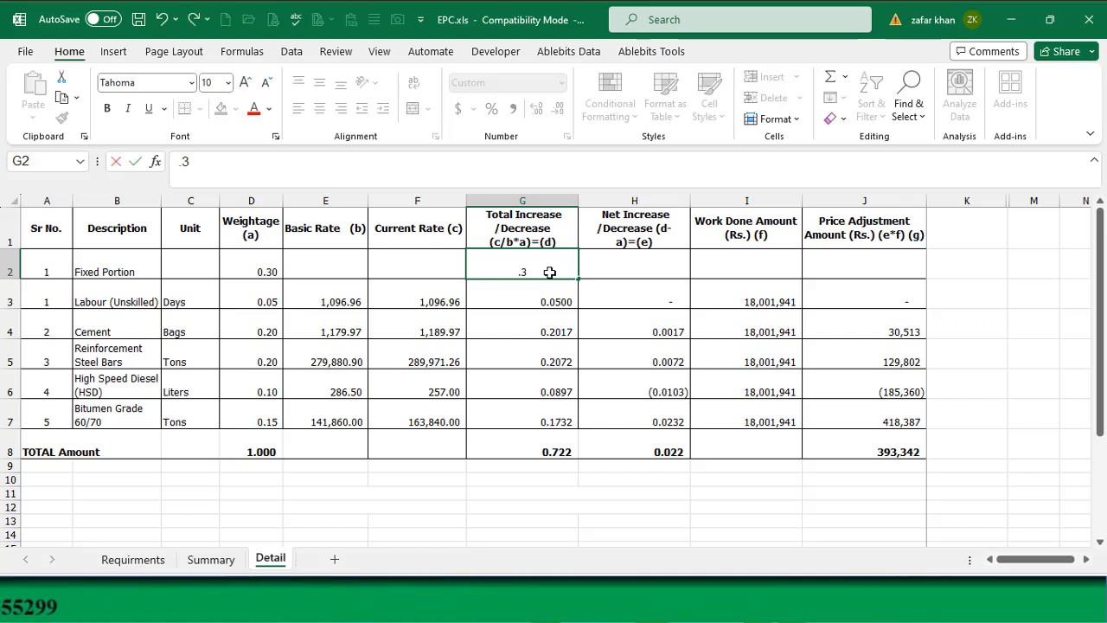
pyautogui.press('Return')
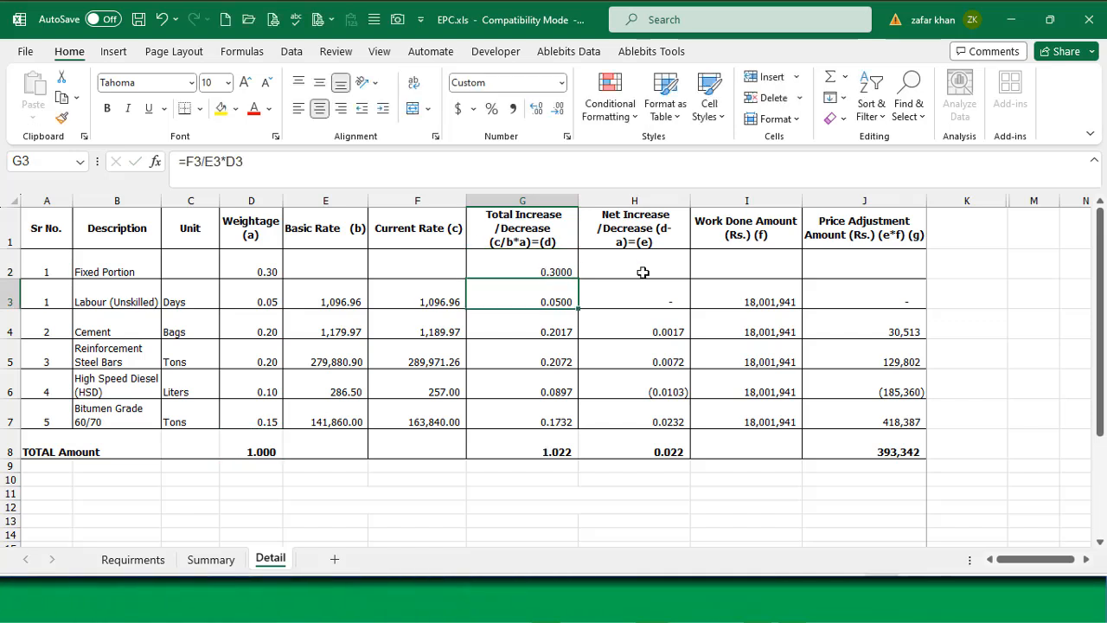
pyautogui.click(668, 294)
pyautogui.moveTo(694, 309); pyautogui.dragTo(657, 271)
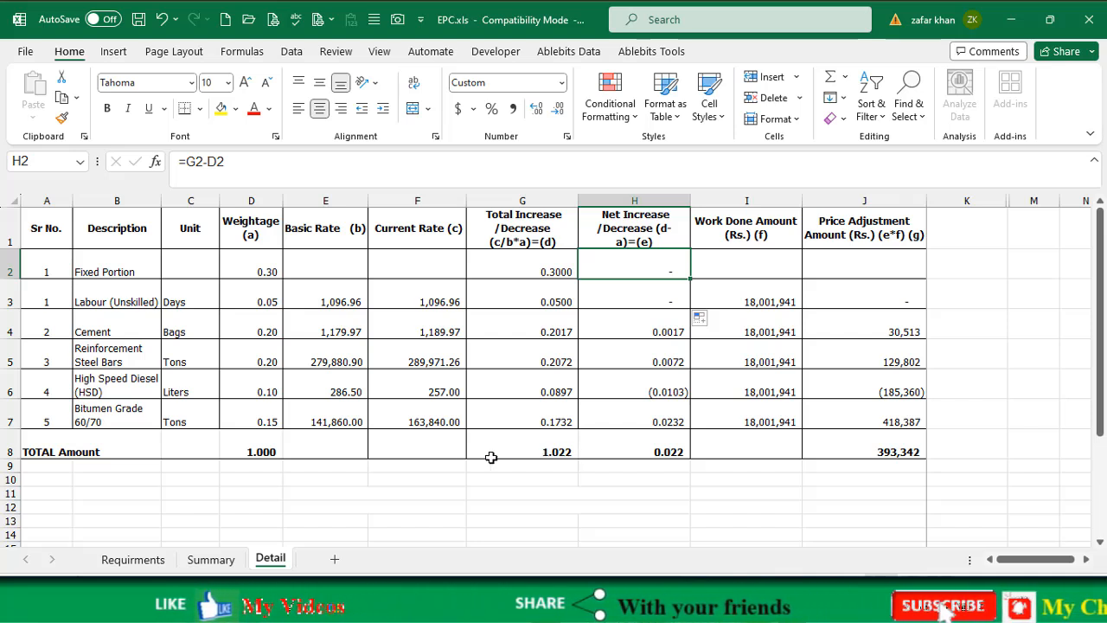
# Step: Review the Weightage, Net Increase/Decrease and Price Adjustment totals in row 8 against the Work Done Amount in I7
pyautogui.click(253, 453)
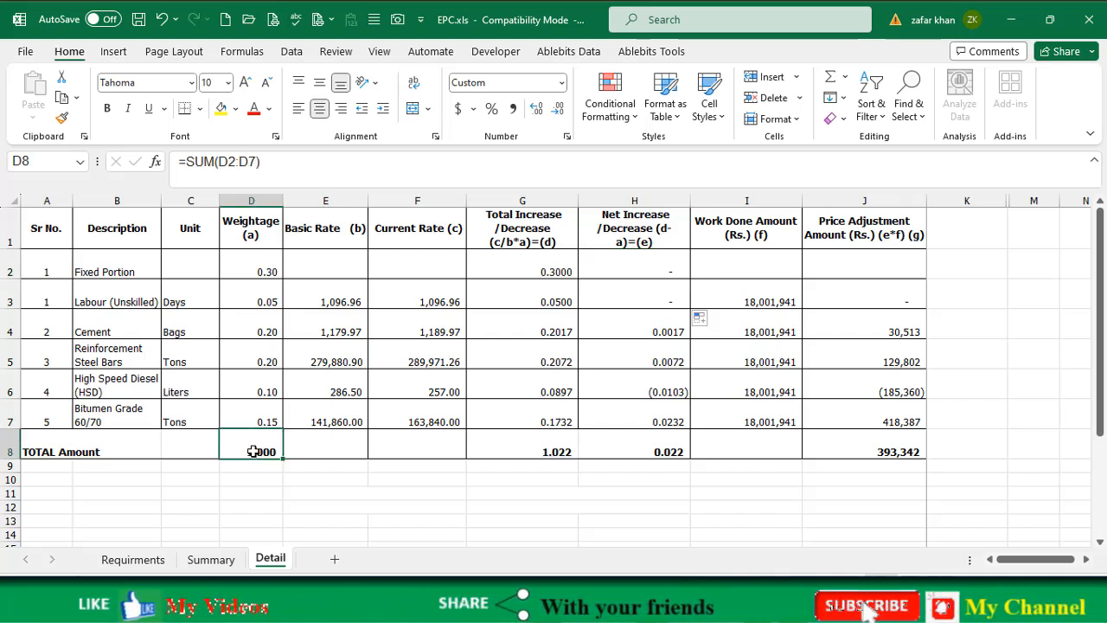
pyautogui.click(666, 455)
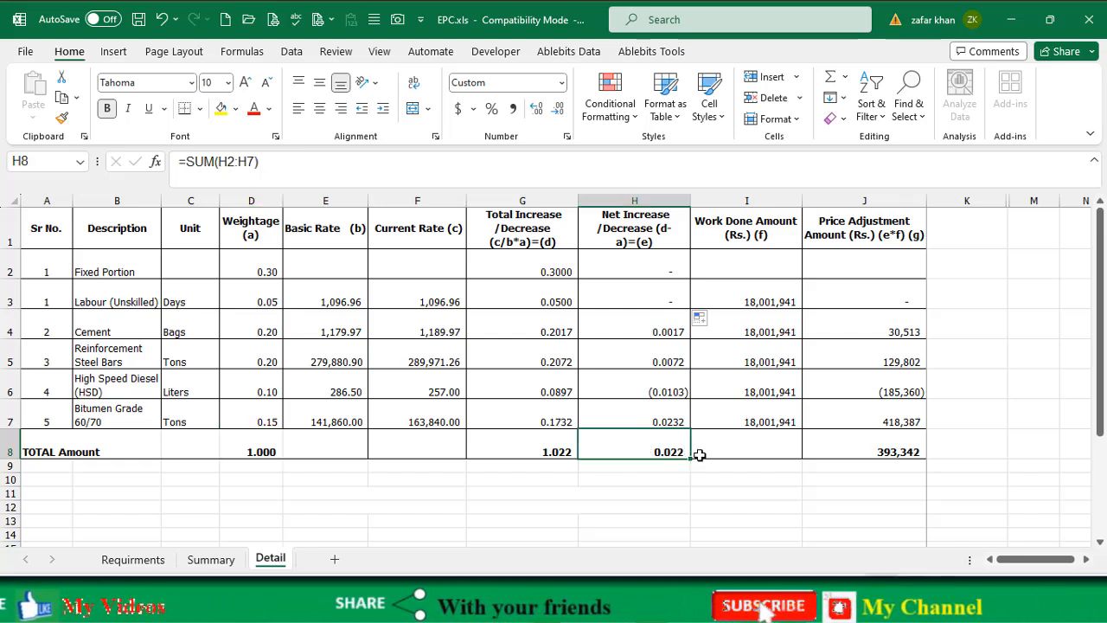
pyautogui.click(767, 422)
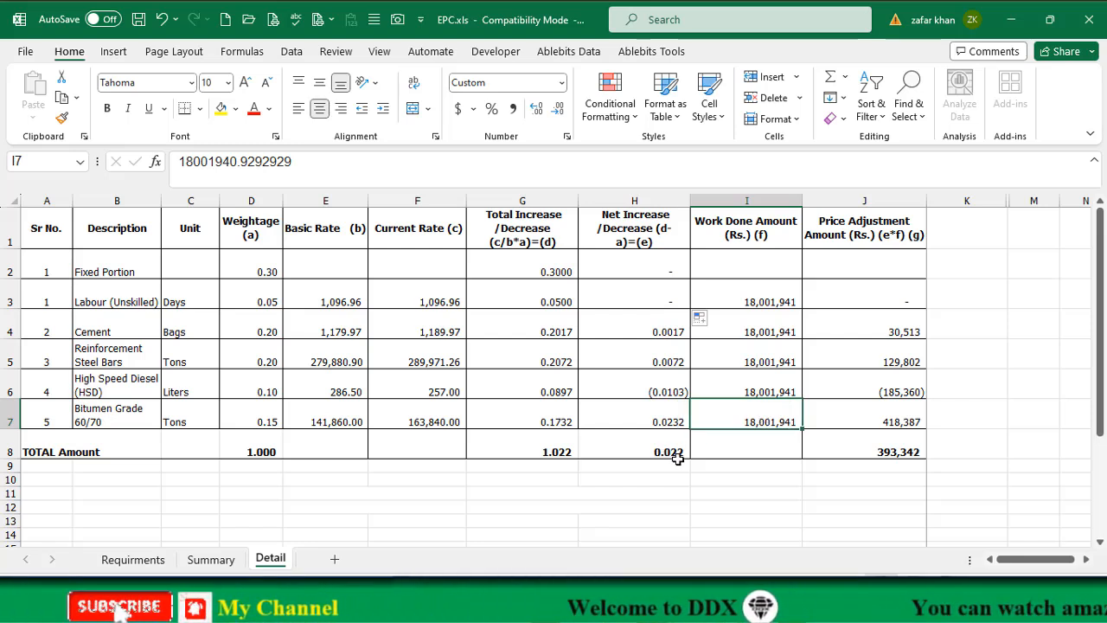
pyautogui.click(868, 450)
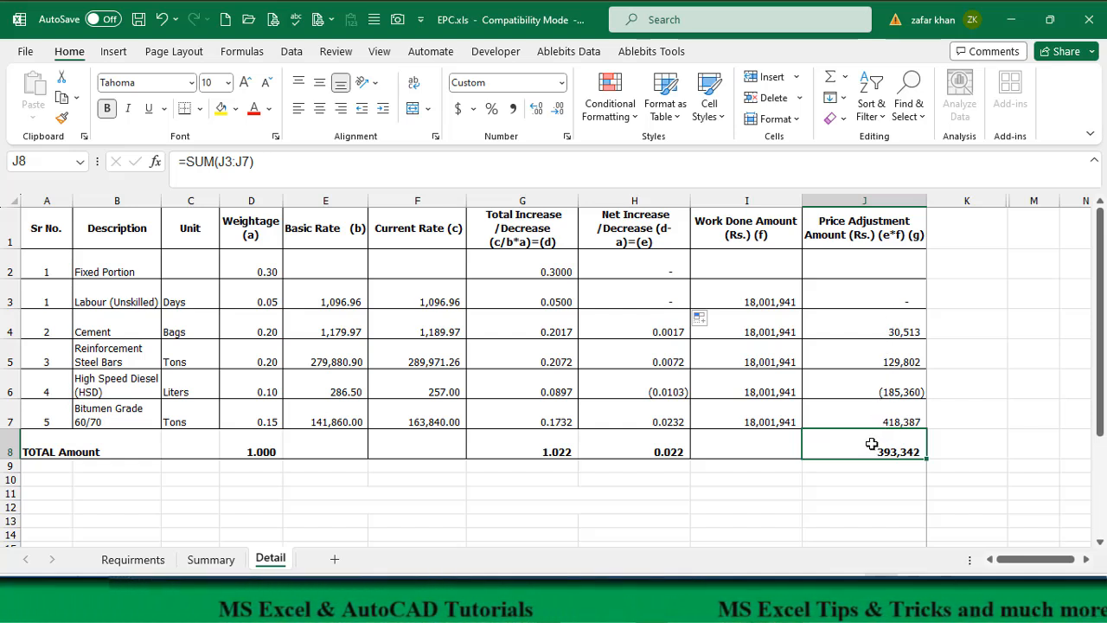
pyautogui.click(751, 416)
pyautogui.click(655, 452)
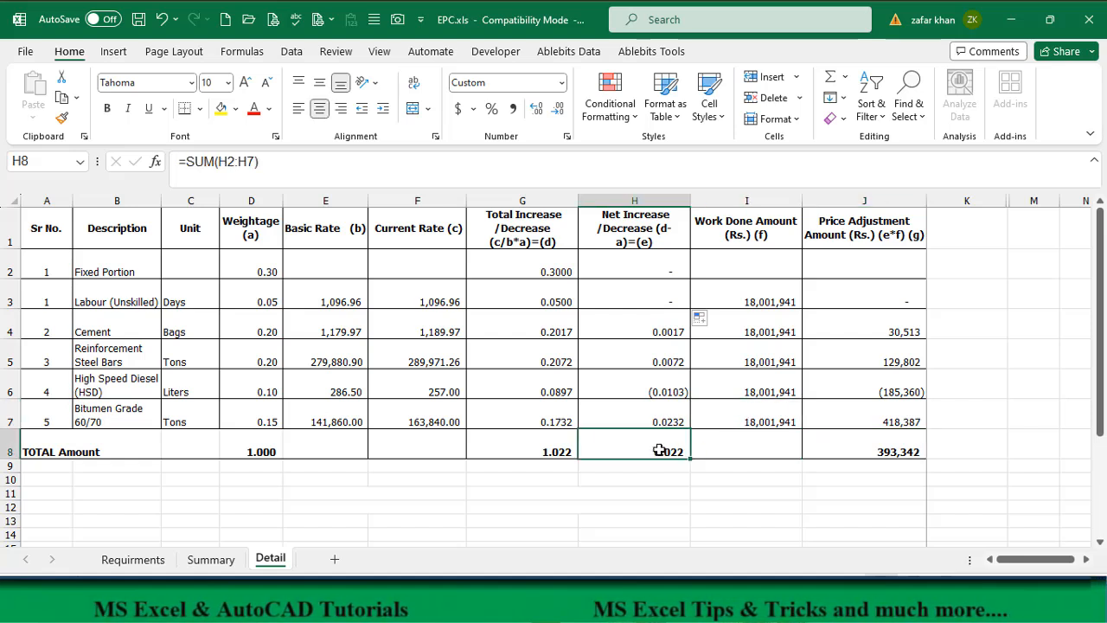
pyautogui.click(874, 446)
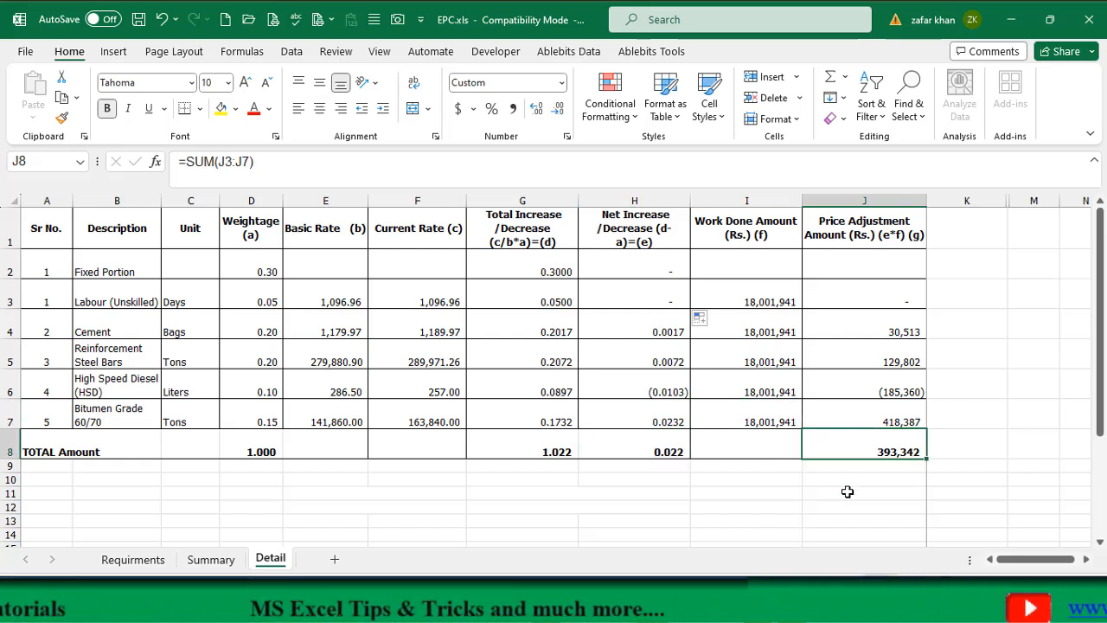
# Step: Cross-check the price adjustment total in J11 with the formula =I7*H8, and clear that cell again
pyautogui.click(848, 492)
pyautogui.write('=')
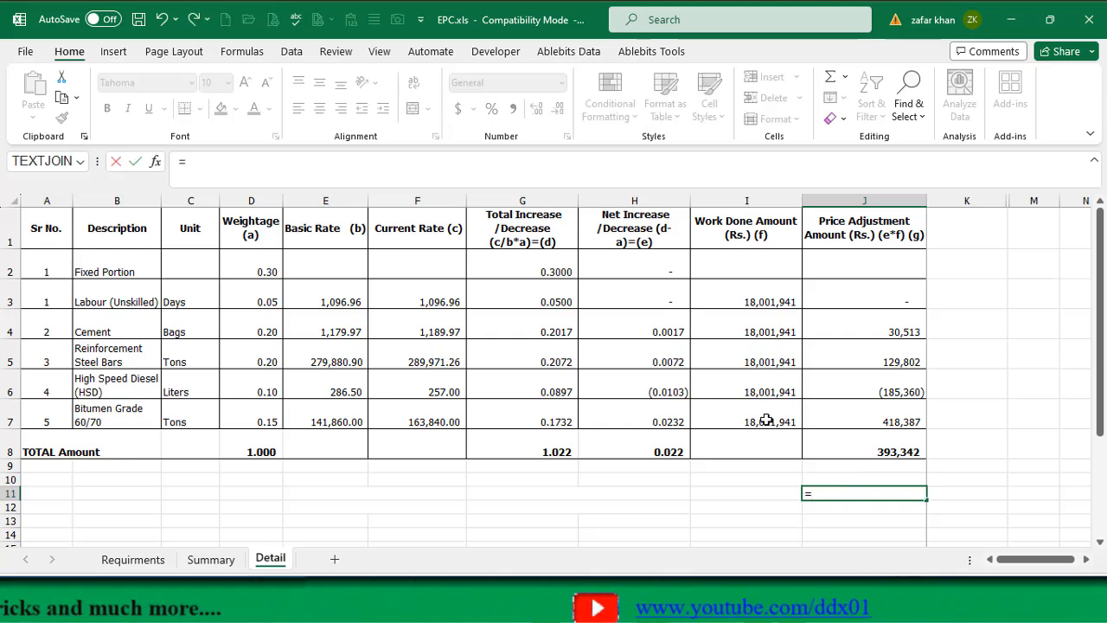
pyautogui.click(766, 421)
pyautogui.click(669, 449)
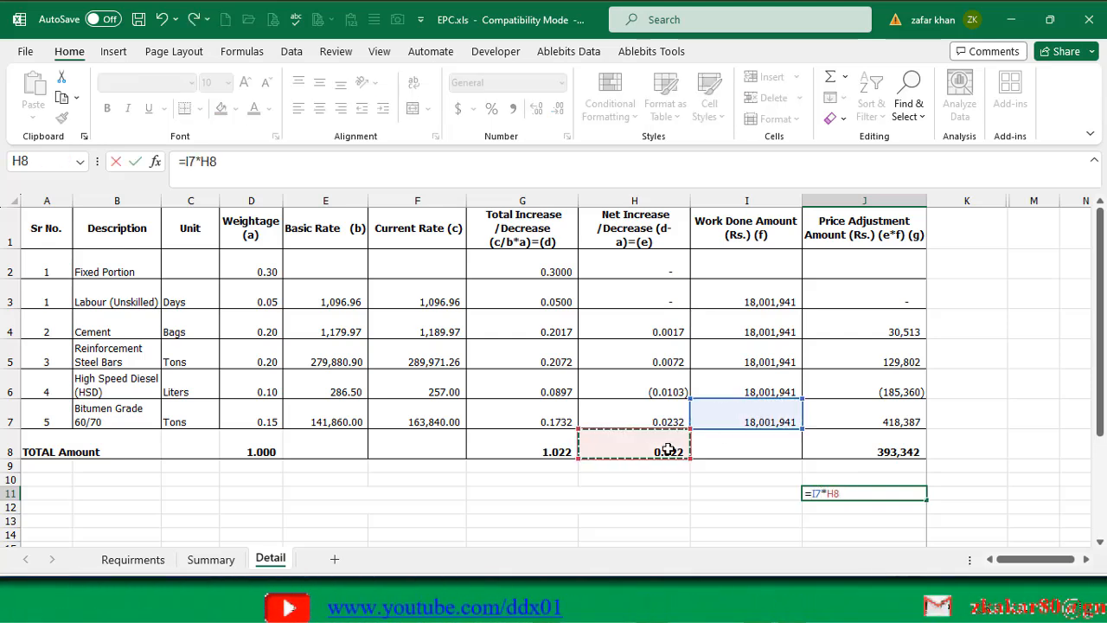
pyautogui.press('Return')
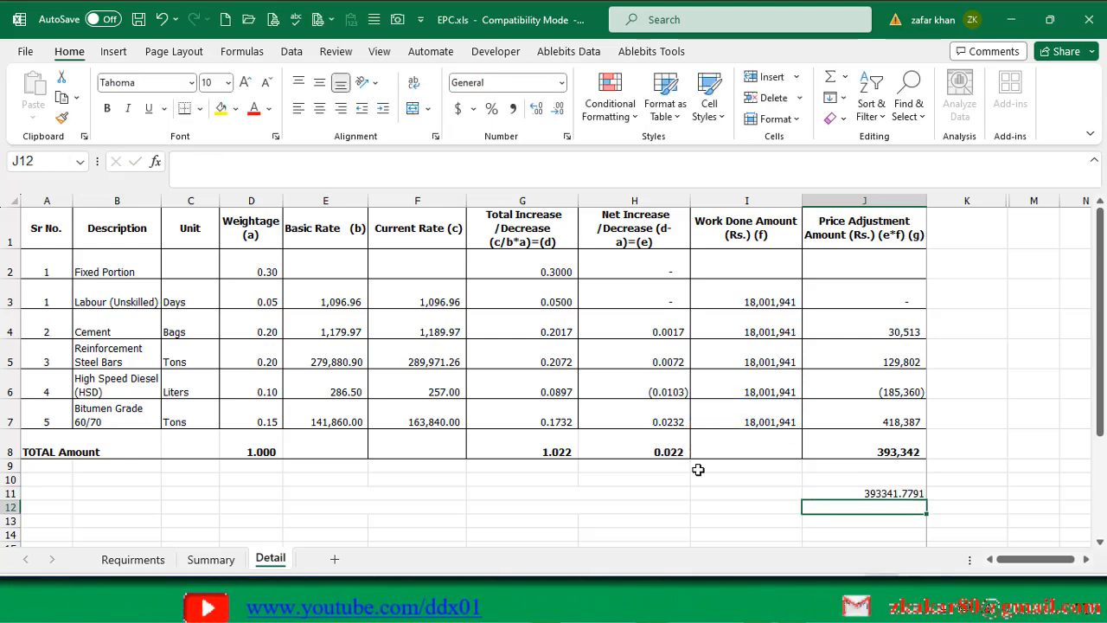
pyautogui.click(898, 487)
pyautogui.press('Delete')
# Step: Copy Detail's total Price Adjustment Amount from J8 as a value into July's Escallation Amount in Summary G3 and check the G7 total
pyautogui.click(874, 451)
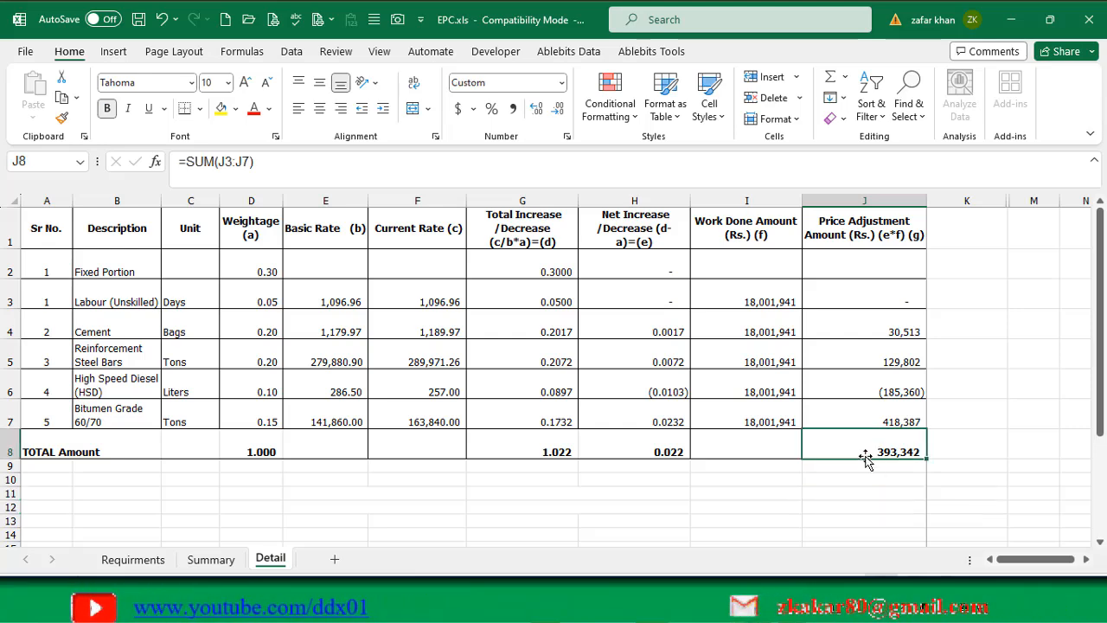
pyautogui.hotkey('ctrl', 'c')
pyautogui.click(220, 560)
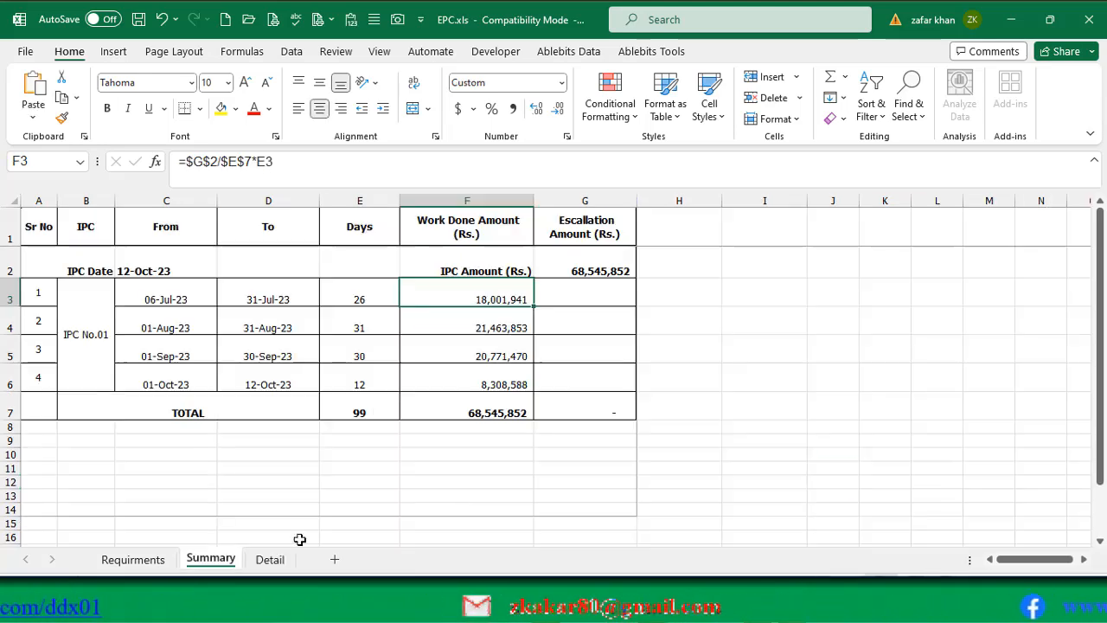
pyautogui.click(576, 297)
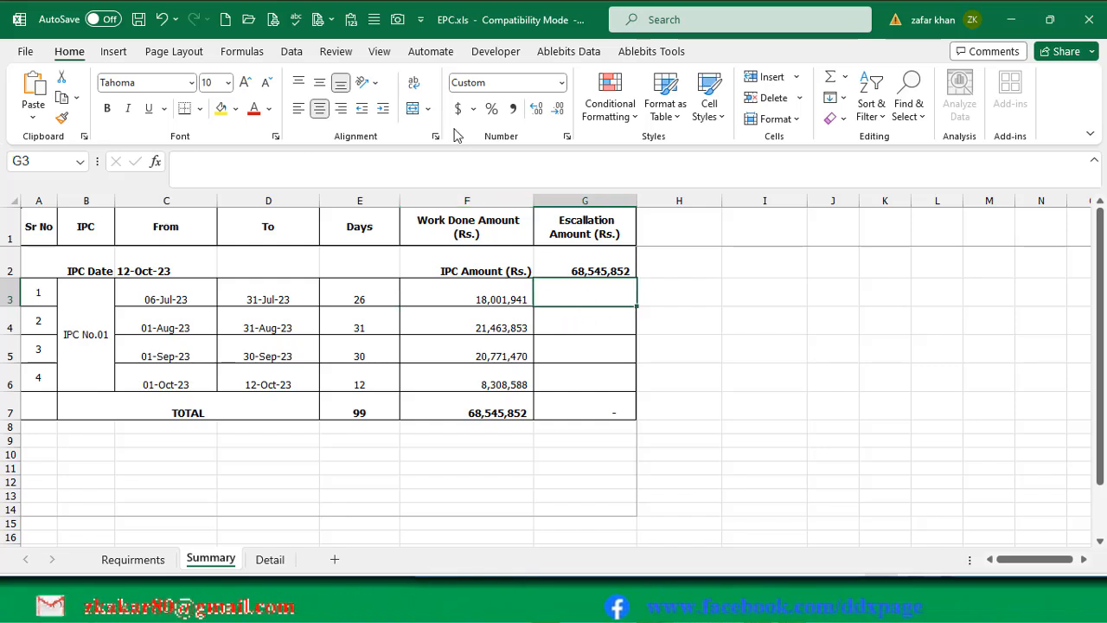
pyautogui.click(352, 19)
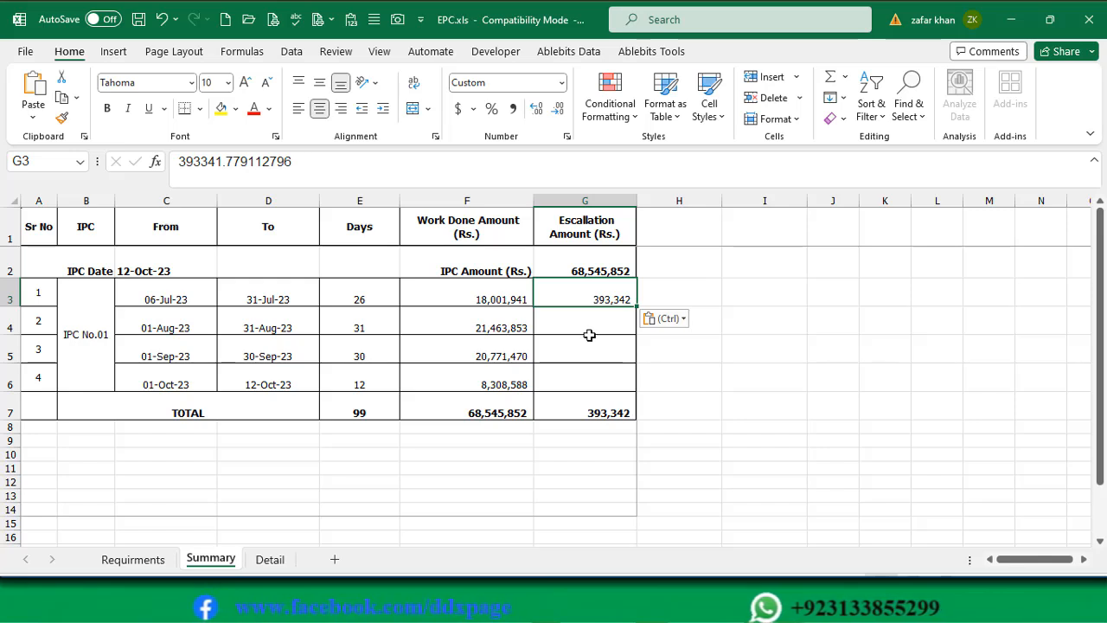
pyautogui.click(573, 327)
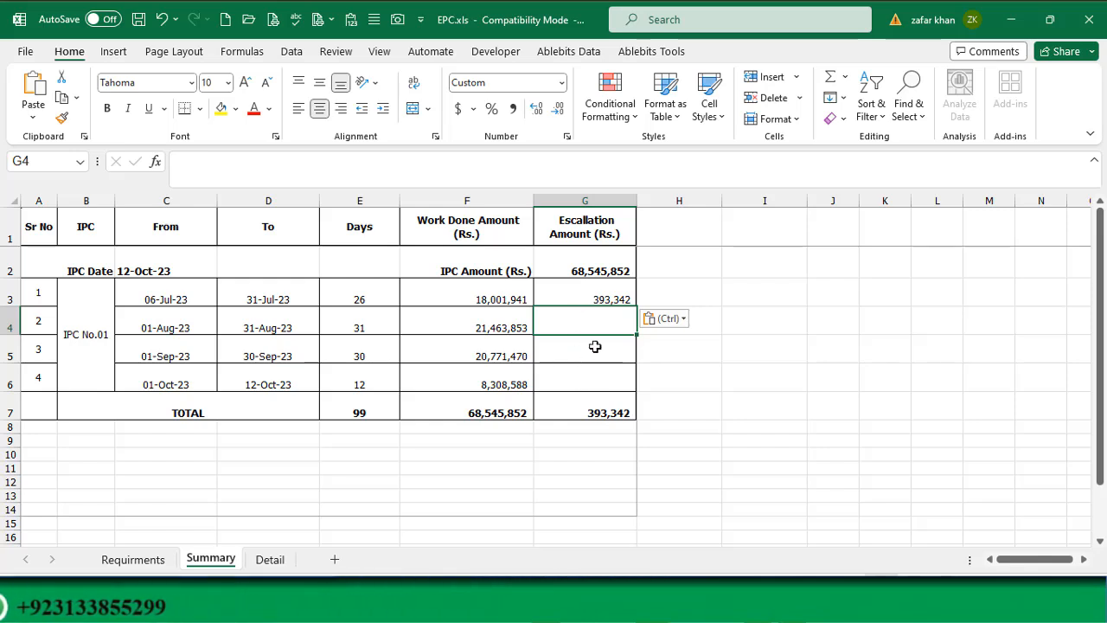
pyautogui.click(596, 411)
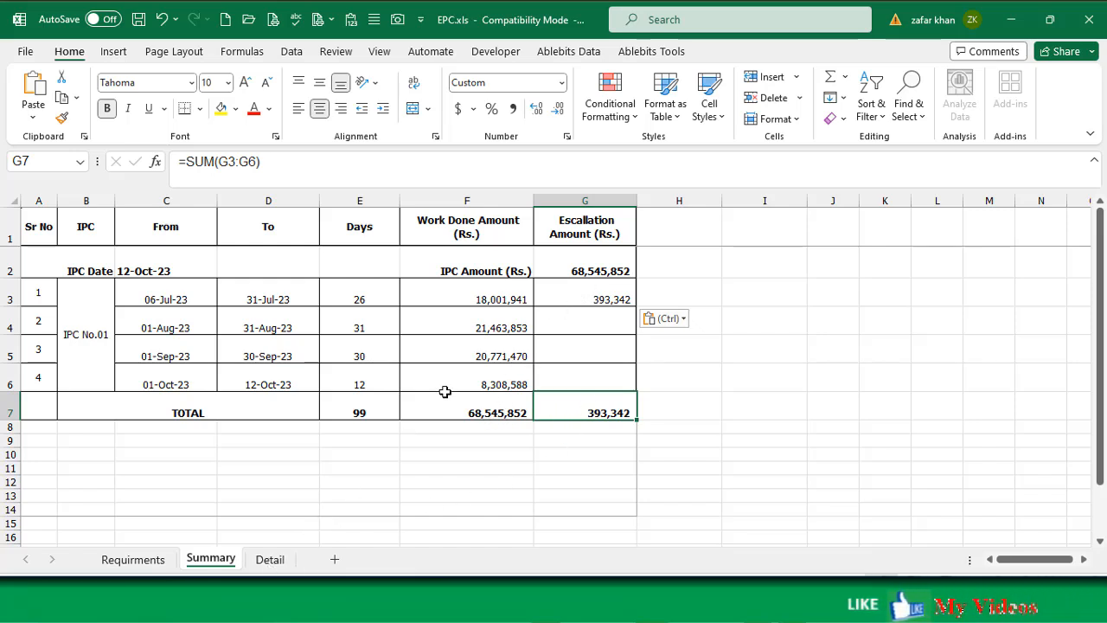
# Step: Replace Detail's Work Done Amounts in I3:I7 with August's 21,463,853 from Summary F4 and clear the Current Rates in F3:F7
pyautogui.click(479, 324)
pyautogui.hotkey('ctrl', 'c')
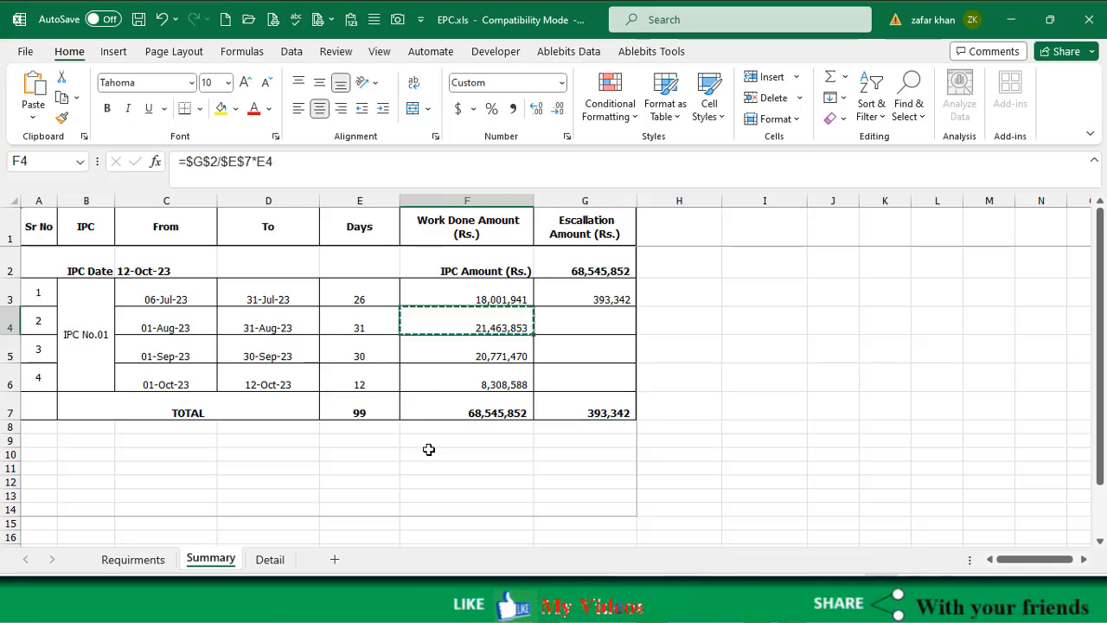
pyautogui.hotkey('ctrl', 'pagedown')
pyautogui.moveTo(749, 296); pyautogui.dragTo(734, 412)
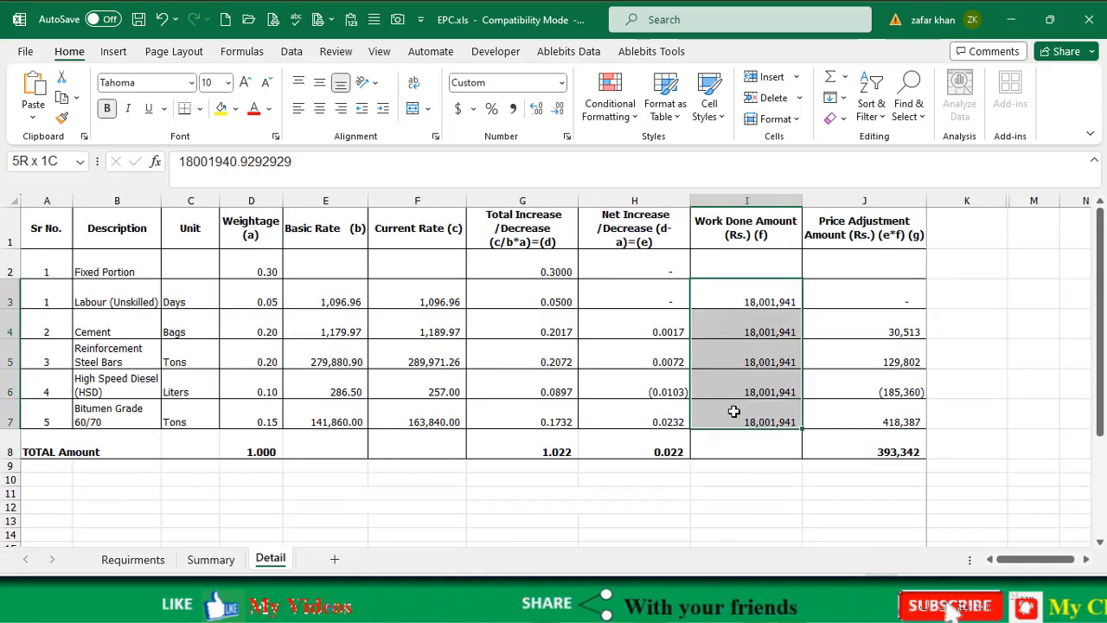
pyautogui.hotkey('ctrl', 'v')
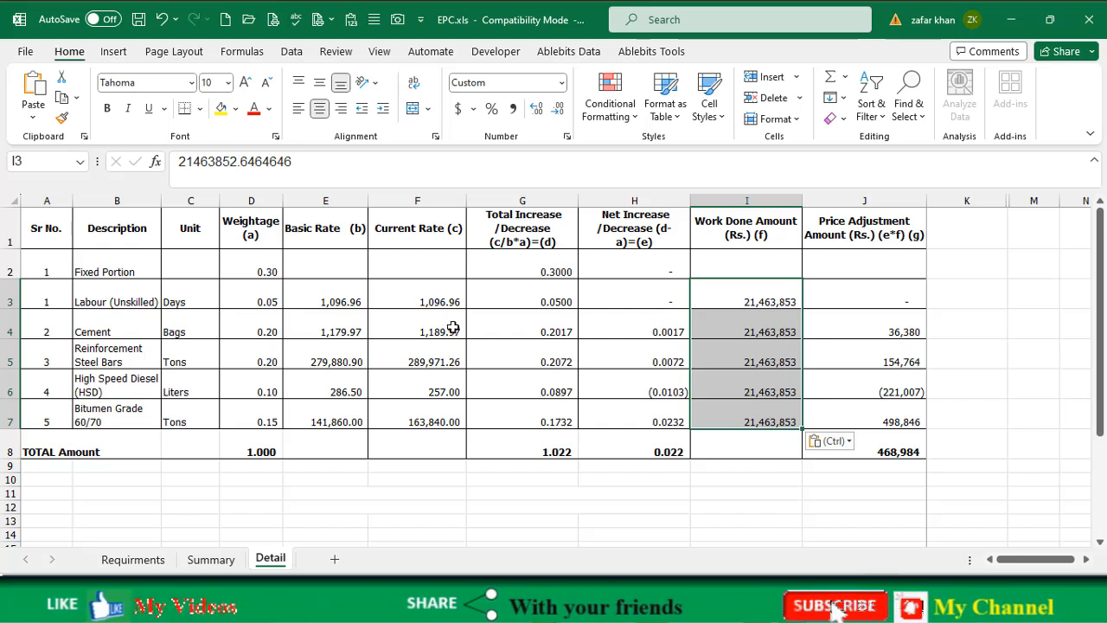
pyautogui.moveTo(443, 300); pyautogui.dragTo(432, 419)
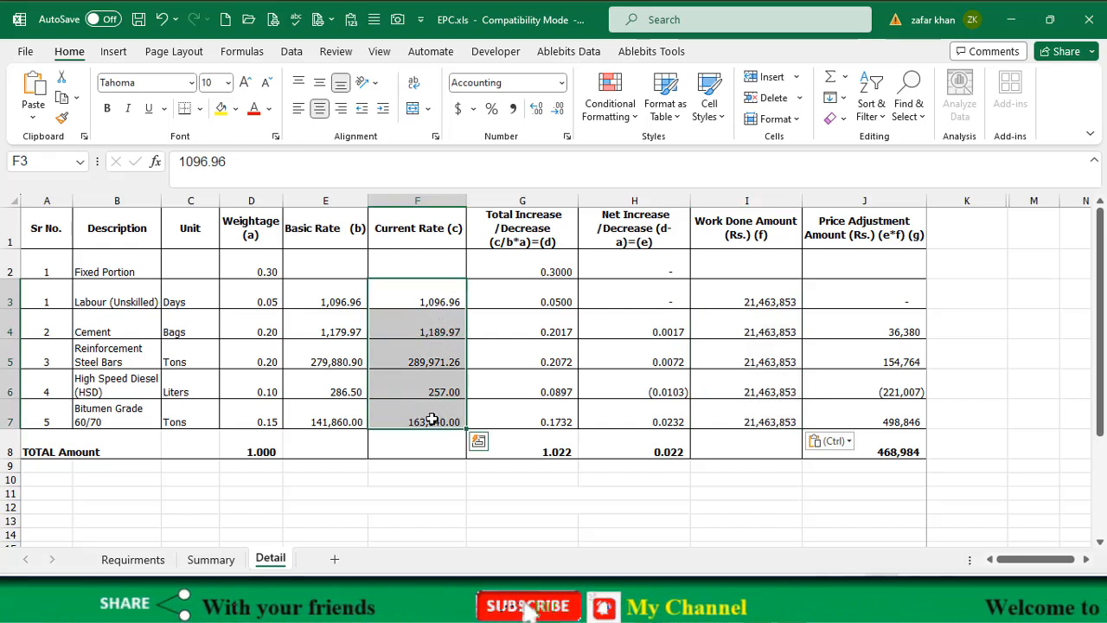
pyautogui.press('Delete')
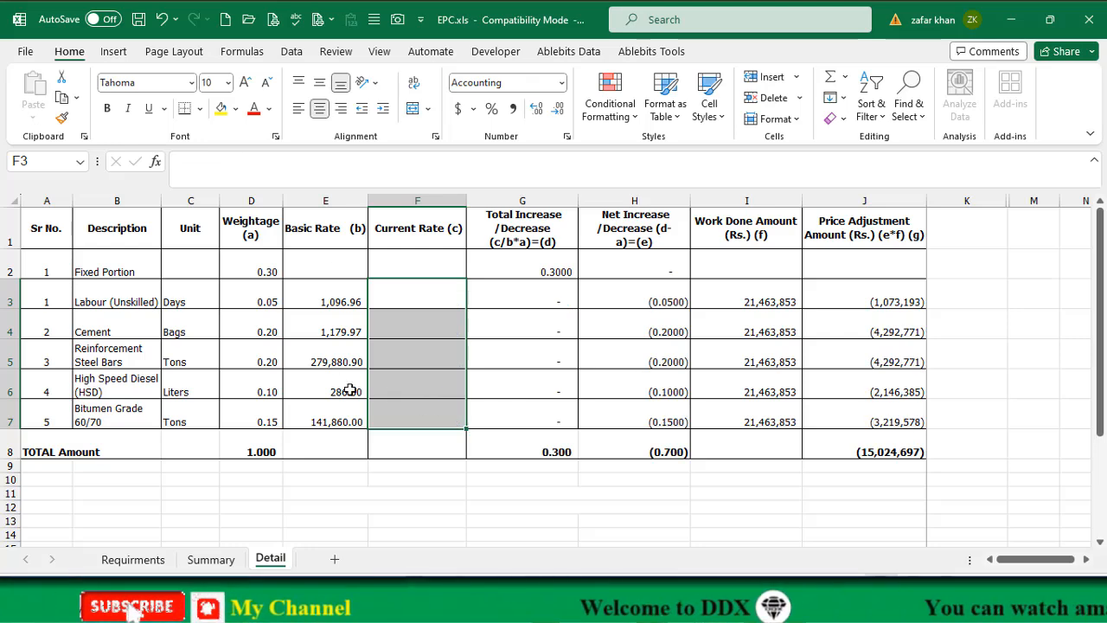
# Step: Check the August period in Summary and paste August's Labour rate for Quetta, 1096.96, into Detail's F3 as a value
pyautogui.hotkey('ctrl', 'pageup')
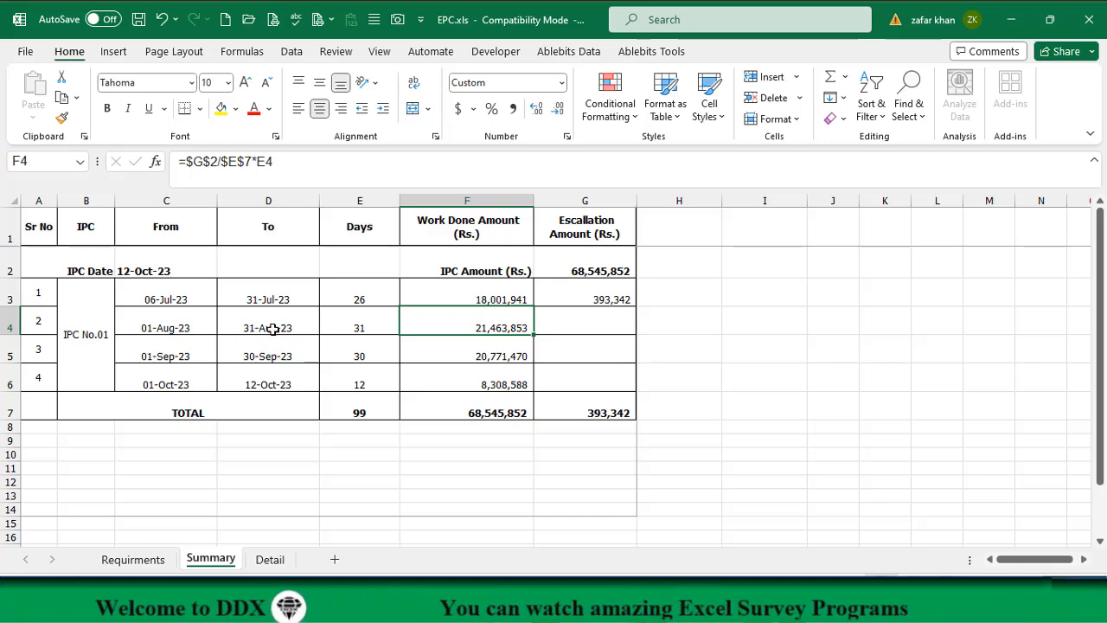
pyautogui.hotkey('alt', 'Tab')
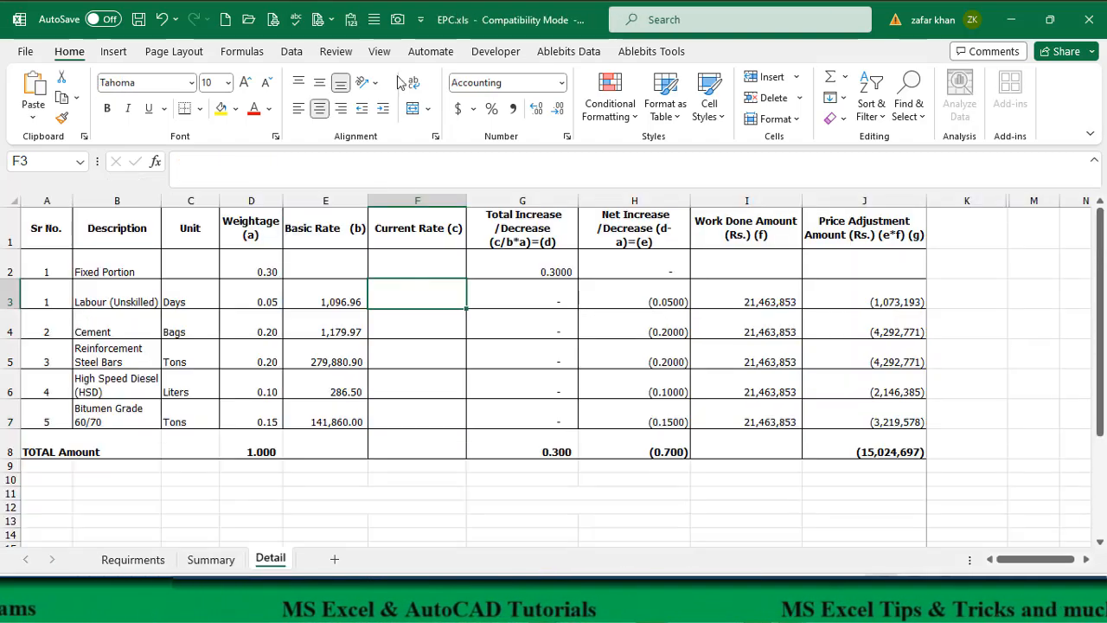
pyautogui.click(352, 19)
# Step: Copy Quetta's Aug-2023 Cement rate of 1169.97 from the All months rates workbook into Detail's Current Rate cell F4
pyautogui.click(407, 331)
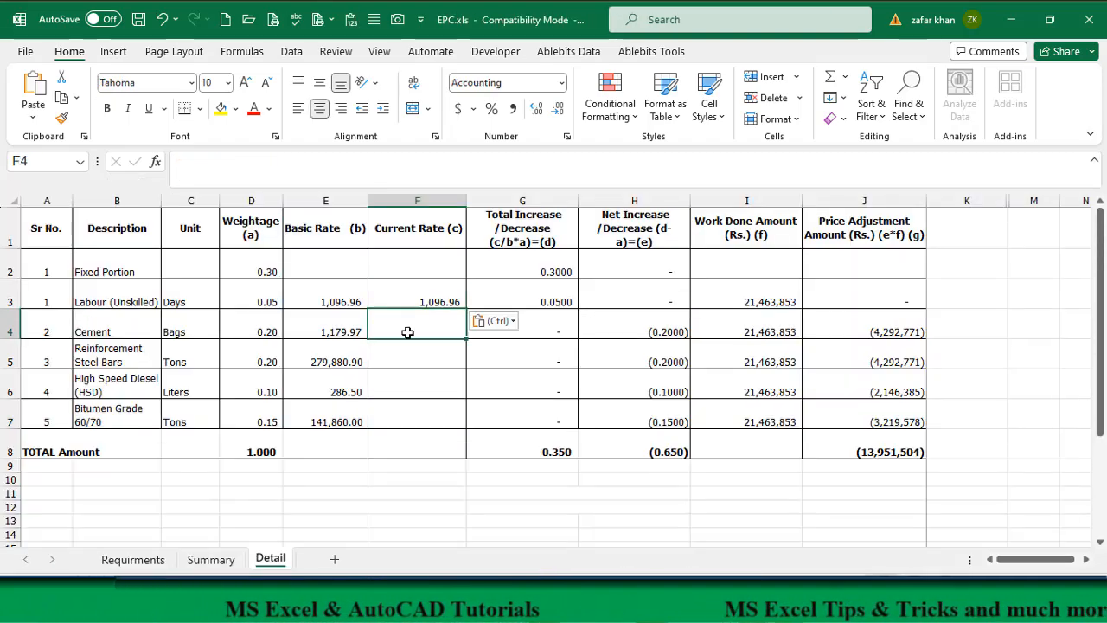
pyautogui.hotkey('alt', 'Tab')
pyautogui.scroll(4, 420, 265)
pyautogui.scroll(-4, 420, 265)
pyautogui.click(398, 468)
pyautogui.hotkey('ctrl', 'c')
pyautogui.hotkey('alt', 'Tab')
pyautogui.hotkey('ctrl', 'v')
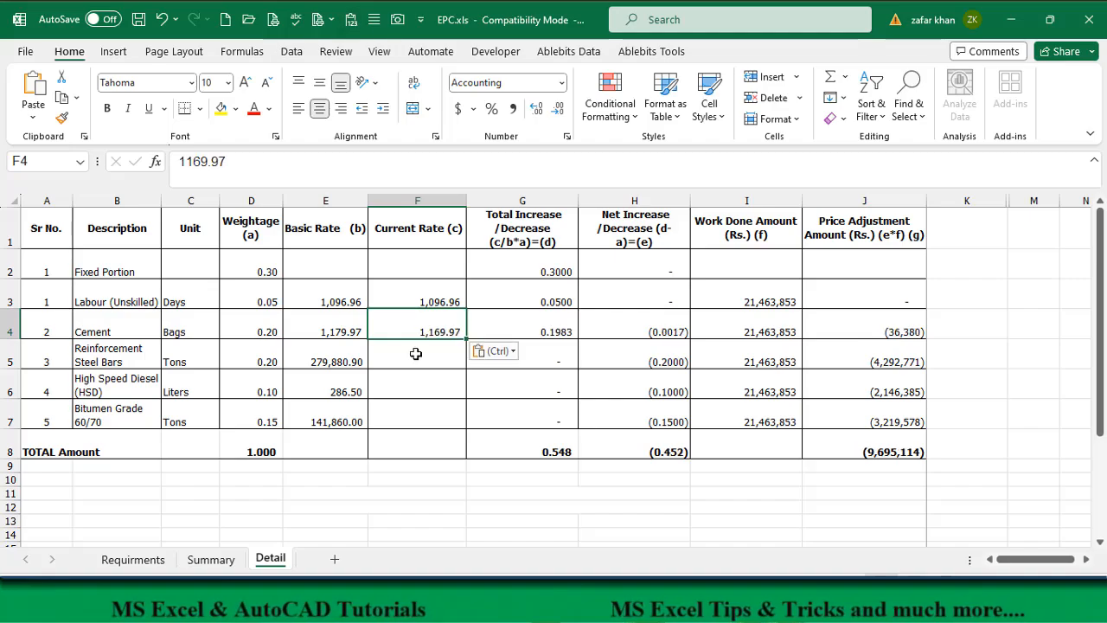
# Step: Copy Quetta's Aug-2023 Reinforcement Steel Bars rate of 279970.23 from the rates workbook into Detail's Current Rate cell F5
pyautogui.click(415, 353)
pyautogui.hotkey('alt', 'Tab')
pyautogui.click(447, 469)
pyautogui.hotkey('ctrl', 'c')
pyautogui.hotkey('alt', 'Tab')
pyautogui.hotkey('ctrl', 'v')
# Step: Copy Quetta's Aug-2023 High Speed Diesel rate of 283.4 from the rates workbook into Detail's Current Rate cell F6 as a value
pyautogui.click(414, 389)
pyautogui.hotkey('alt', 'Tab')
pyautogui.click(882, 469)
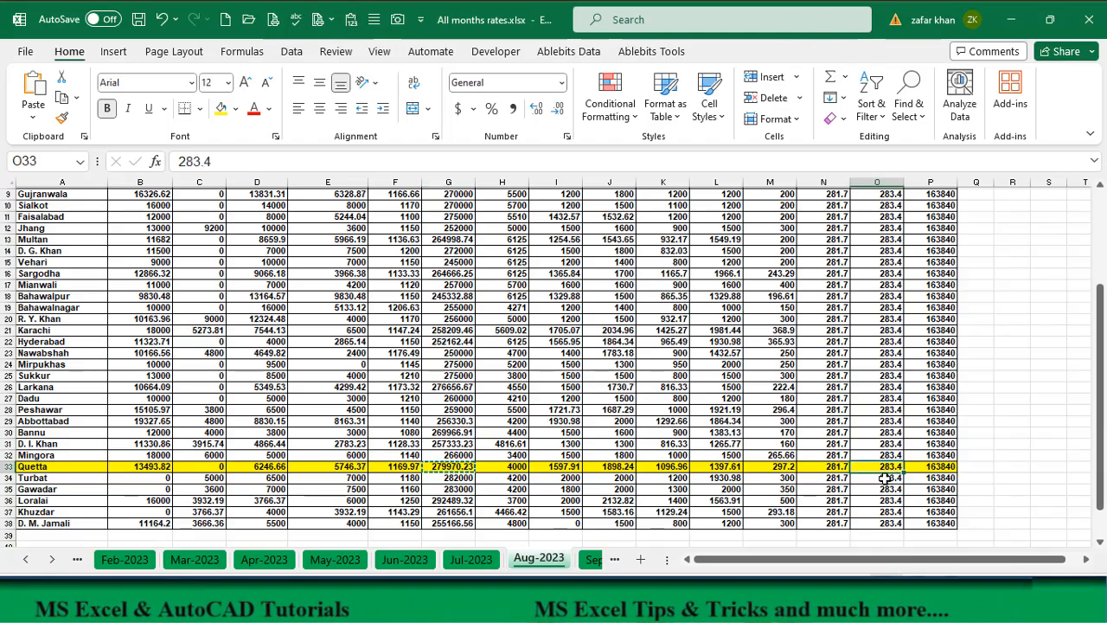
pyautogui.hotkey('ctrl', 'c')
pyautogui.hotkey('alt', 'Tab')
pyautogui.click(351, 19)
# Step: Copy Quetta's Aug-2023 Bitumen Grade 60/70 rate of 163840 from the rates workbook into Detail's Current Rate cell F7
pyautogui.click(423, 418)
pyautogui.hotkey('alt', 'Tab')
pyautogui.click(927, 468)
pyautogui.hotkey('ctrl', 'c')
pyautogui.hotkey('alt', 'Tab')
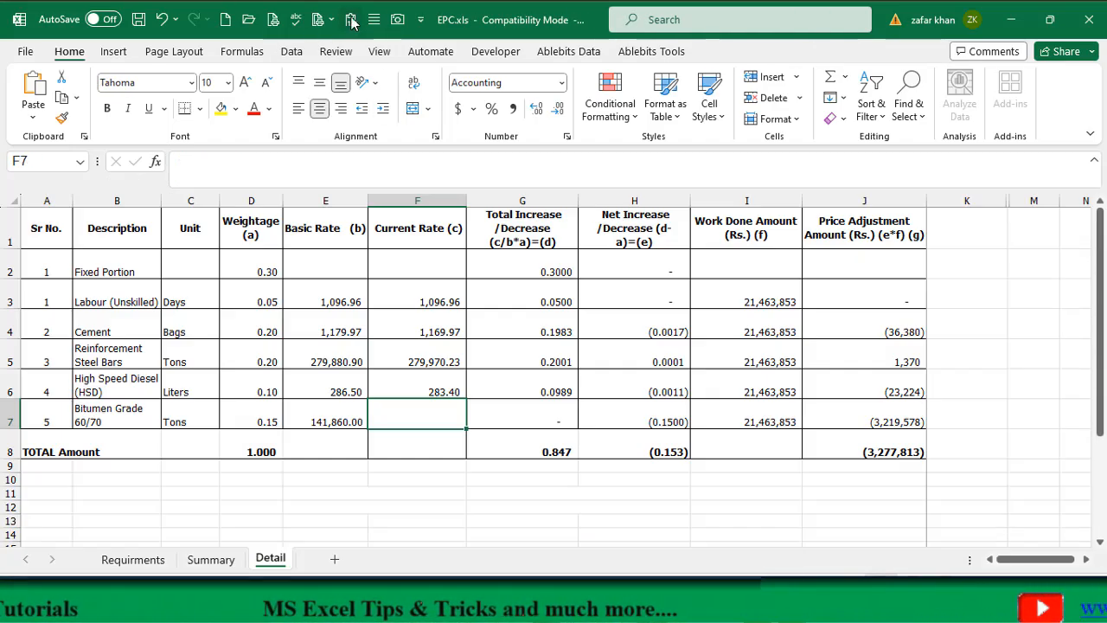
pyautogui.hotkey('ctrl', 'v')
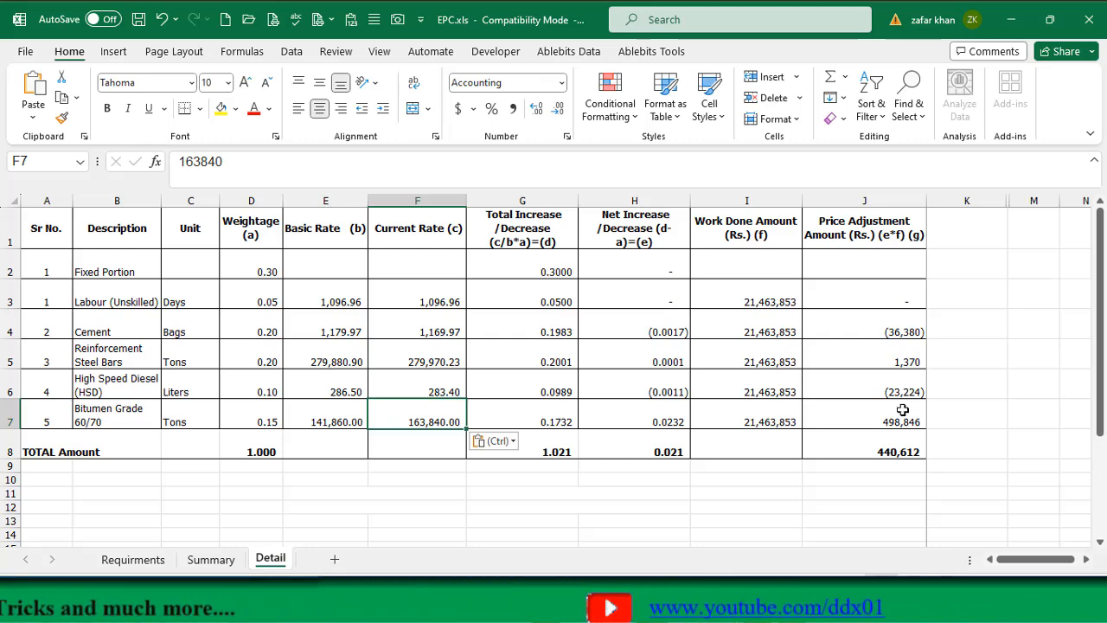
# Step: Copy Detail's August price adjustment total from J8 as a value into Summary's Escallation Amount cell G4
pyautogui.click(889, 451)
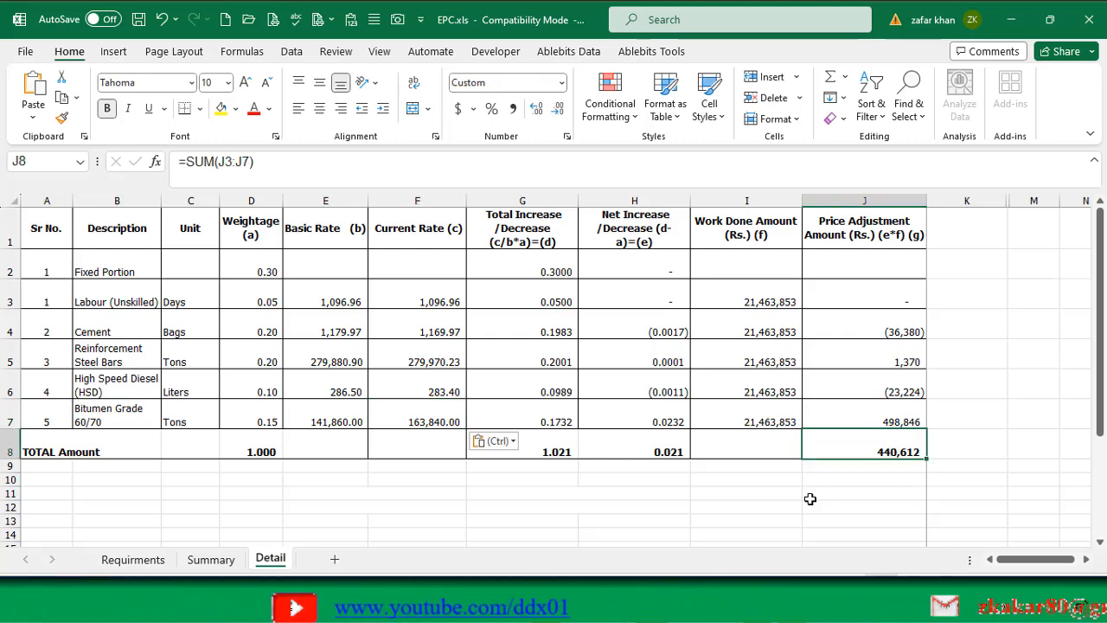
pyautogui.click(211, 560)
pyautogui.click(600, 325)
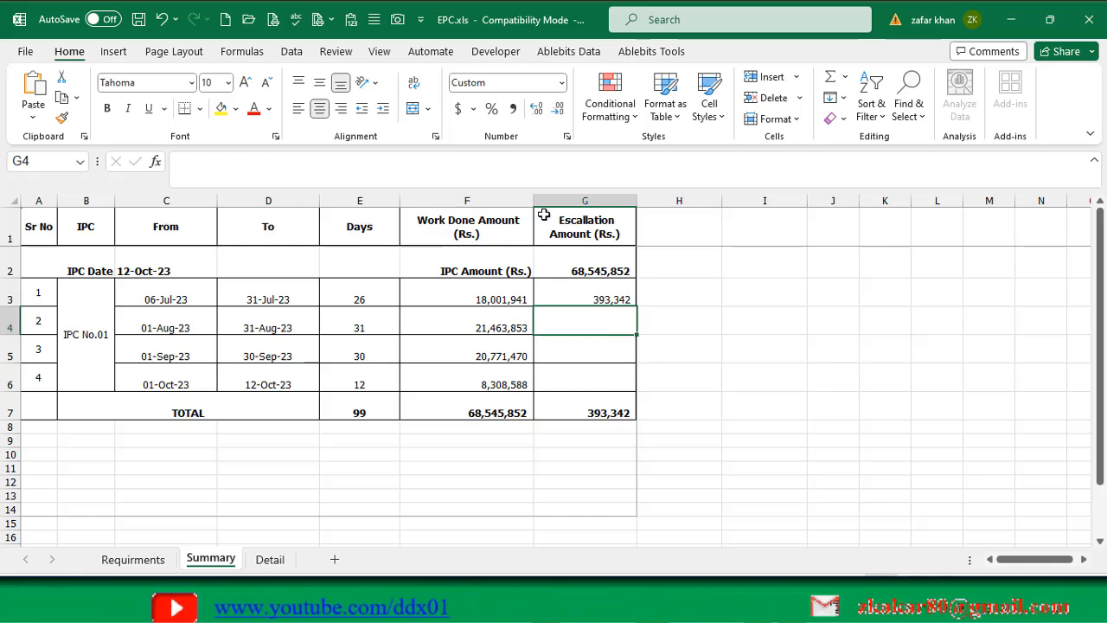
pyautogui.click(350, 19)
# Step: Replace Detail's Work Done Amounts in I3:I7 with September's 20,771,470 from Summary F5 and clear the Current Rates in F3:F7
pyautogui.click(499, 356)
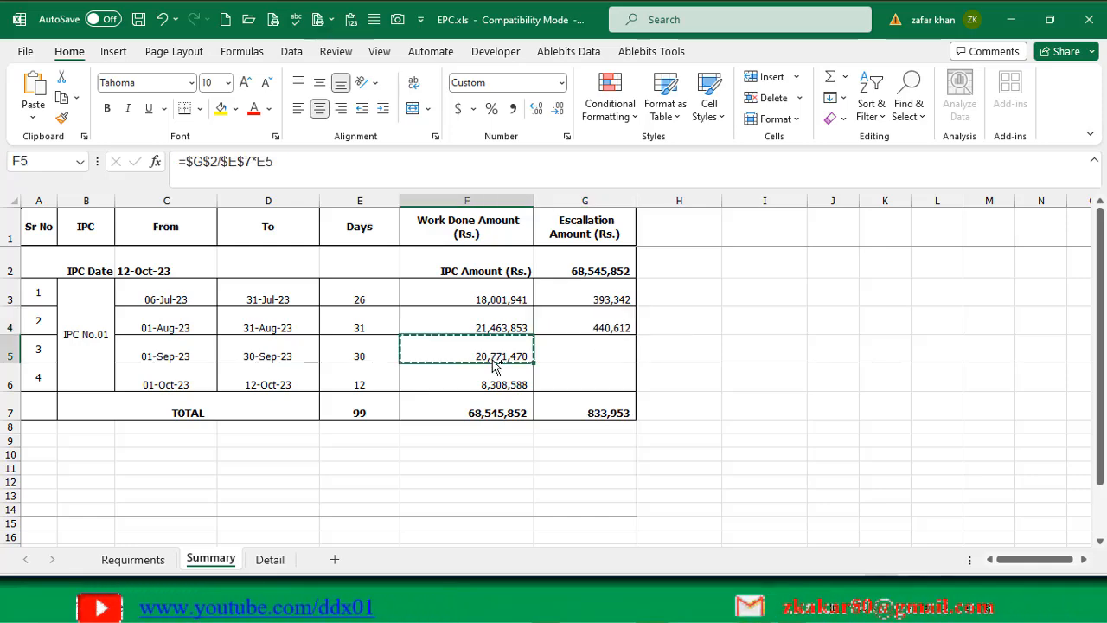
pyautogui.hotkey('ctrl', 'pagedown')
pyautogui.moveTo(746, 298); pyautogui.dragTo(750, 421)
pyautogui.click(350, 19)
pyautogui.moveTo(417, 298); pyautogui.dragTo(427, 422)
pyautogui.press('Delete')
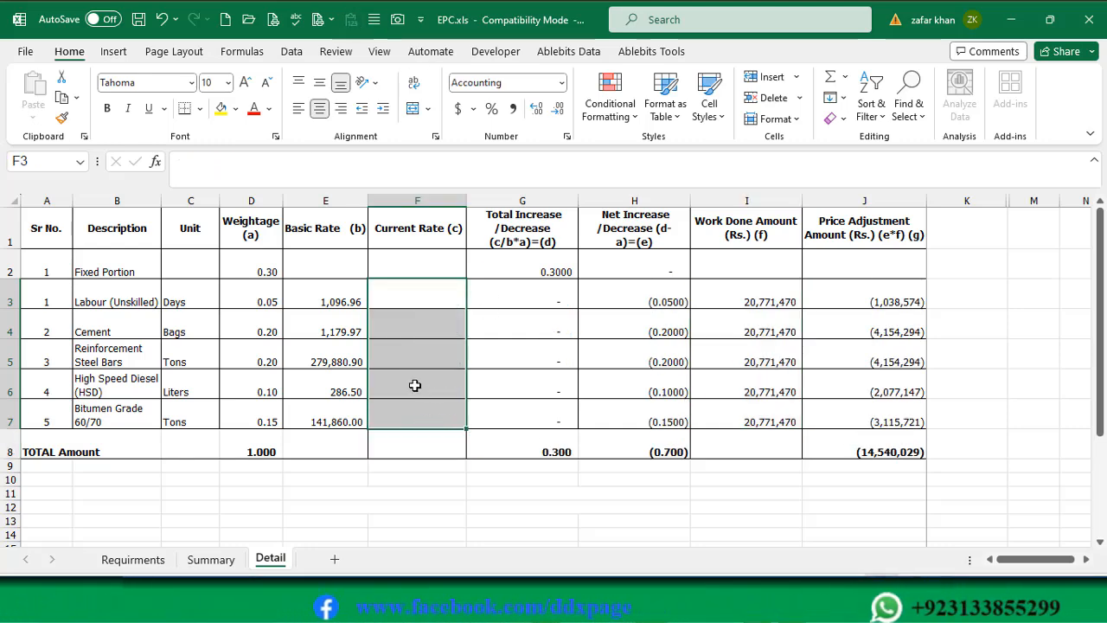
# Step: Switch to the rates workbook and highlight Quetta's row A33:P33 on the Sep-2023 sheet in yellow
pyautogui.hotkey('ctrl', 'pageup')
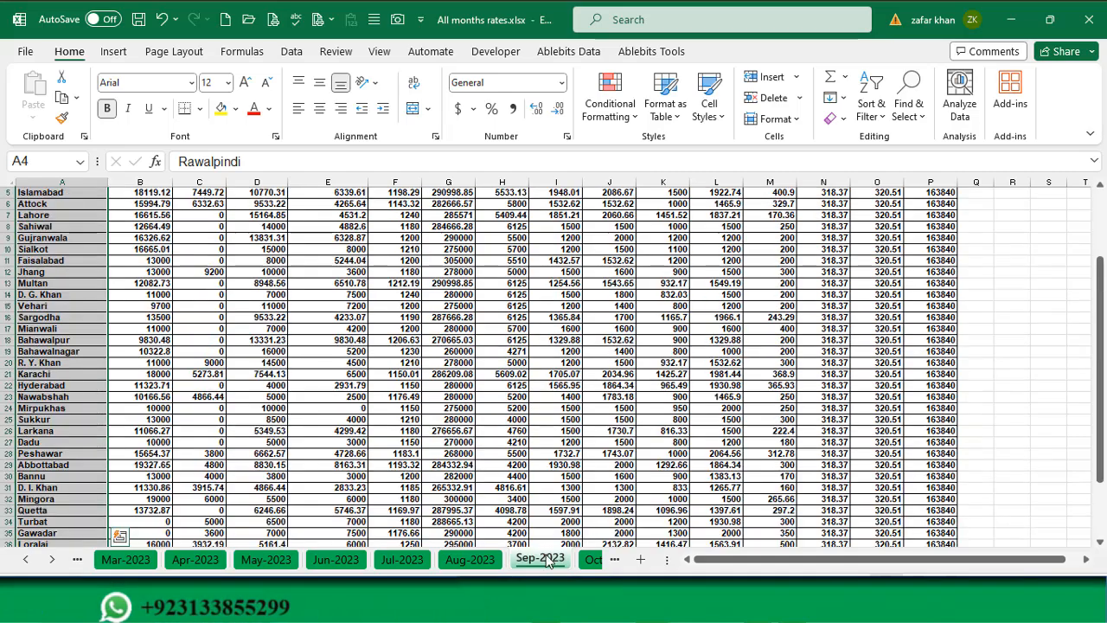
pyautogui.scroll(-4, 185, 424)
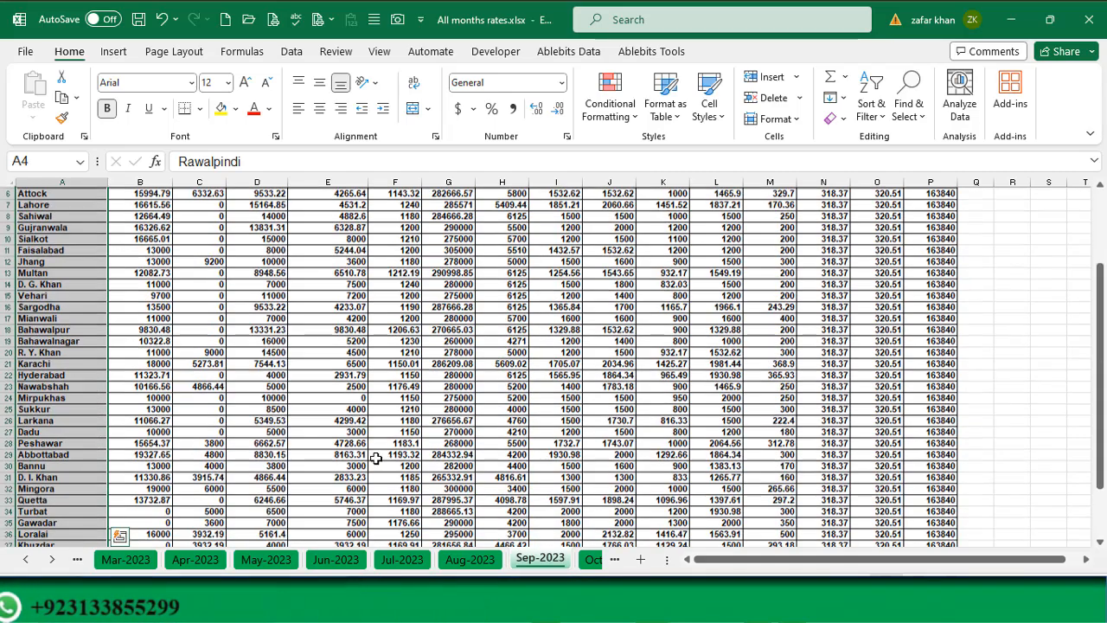
pyautogui.moveTo(61, 367); pyautogui.dragTo(931, 365)
pyautogui.click(222, 109)
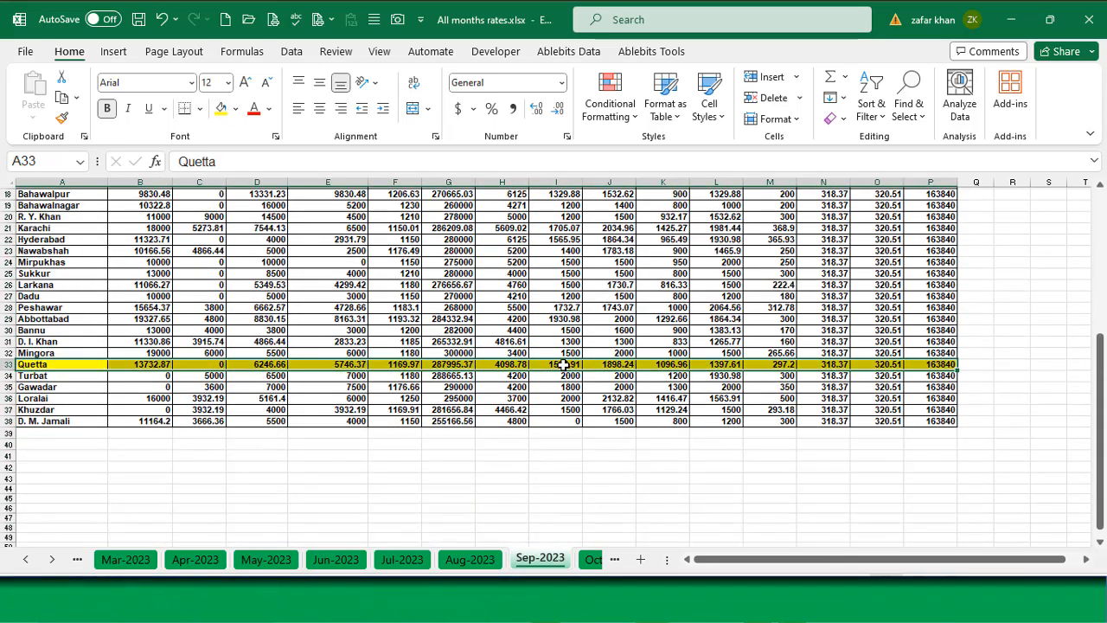
# Step: Copy Quetta's Sep-2023 unskilled labour rate of 1096.96 from the rates workbook into Detail's Current Rate cell F3
pyautogui.click(563, 364)
pyautogui.scroll(3, 563, 364)
pyautogui.scroll(-1, 606, 380)
pyautogui.click(654, 467)
pyautogui.hotkey('ctrl', 'c')
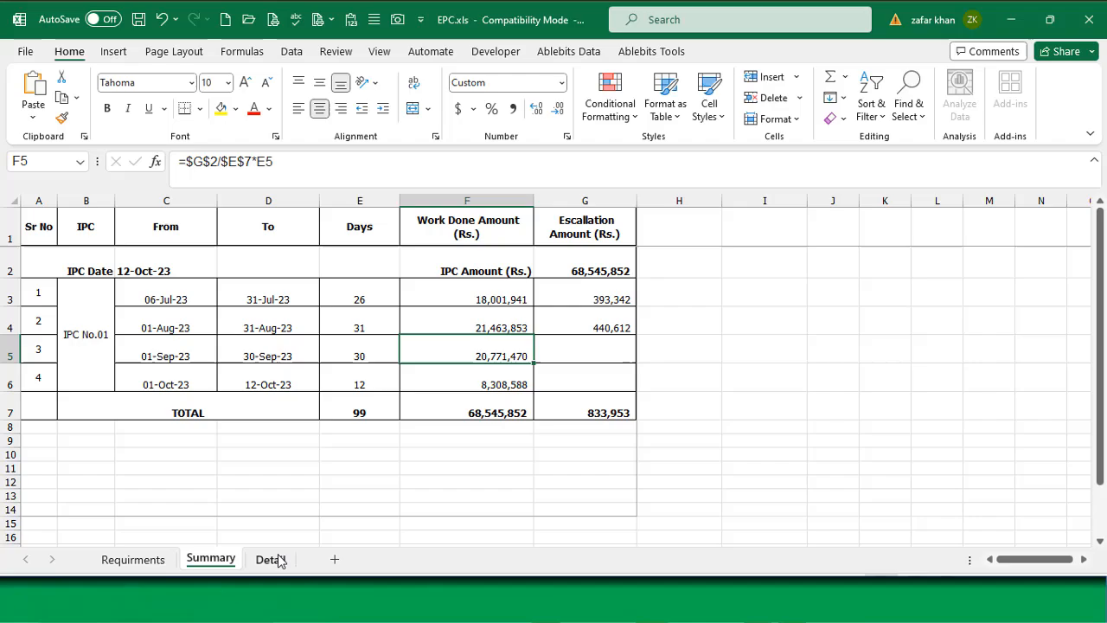
pyautogui.click(273, 559)
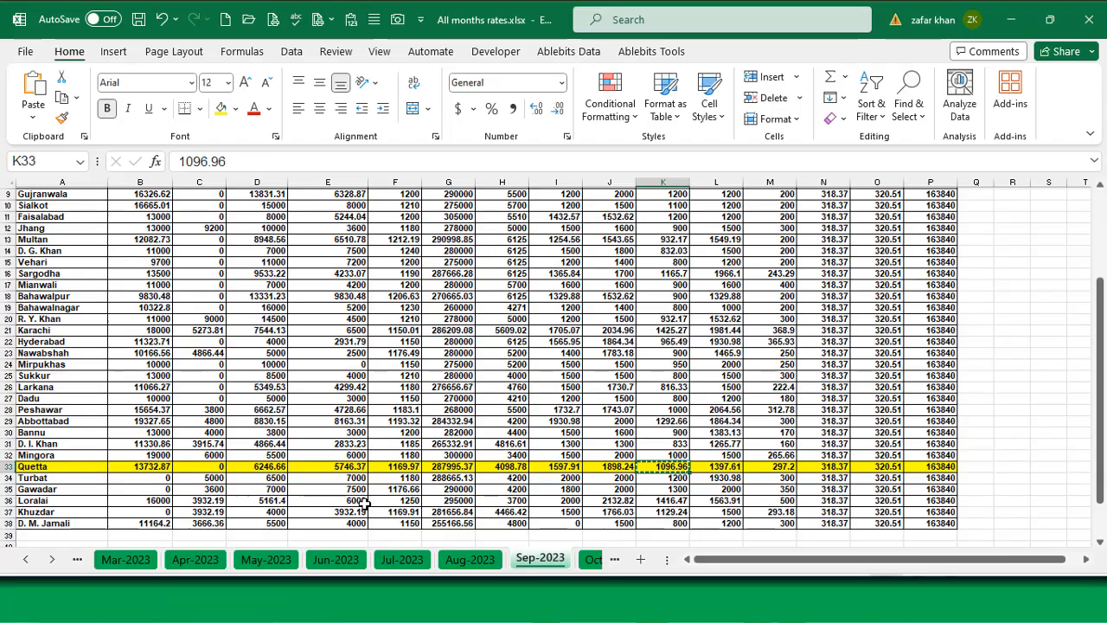
# Step: Copy Quetta's Sep-2023 Cement rate of 1169.97 from the rates workbook into Detail's Current Rate cell F4
pyautogui.click(394, 467)
pyautogui.hotkey('ctrl', 'c')
pyautogui.hotkey('alt', 'Tab')
pyautogui.hotkey('ctrl', 'v')
pyautogui.hotkey('alt', 'Tab')
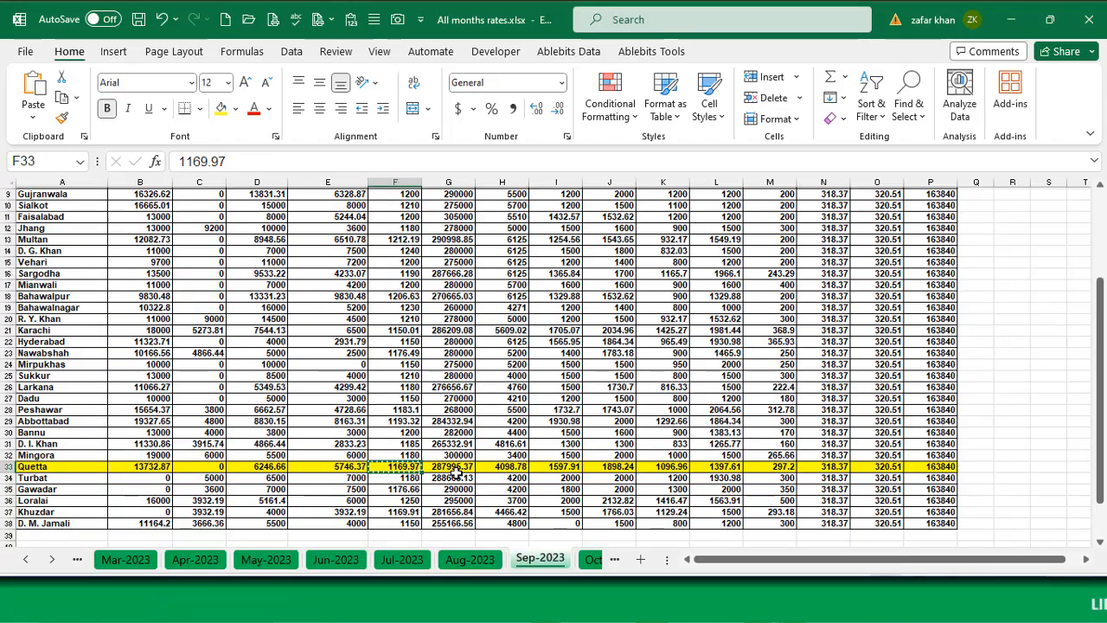
# Step: Copy Quetta's Sep-2023 Reinforcement Steel Bars rate of 287995.37 from the rates workbook into Detail's Current Rate cell F5
pyautogui.press('Right')
pyautogui.hotkey('ctrl', 'c')
pyautogui.hotkey('alt', 'Tab')
pyautogui.press('Down')
pyautogui.hotkey('ctrl', 'v')
pyautogui.hotkey('alt', 'Tab')
# Step: Copy Quetta's Sep-2023 High Speed Diesel rate of 320.51 from the rates workbook into Detail's Current Rate cell F6
pyautogui.click(866, 468)
pyautogui.hotkey('ctrl', 'c')
pyautogui.hotkey('alt', 'Tab')
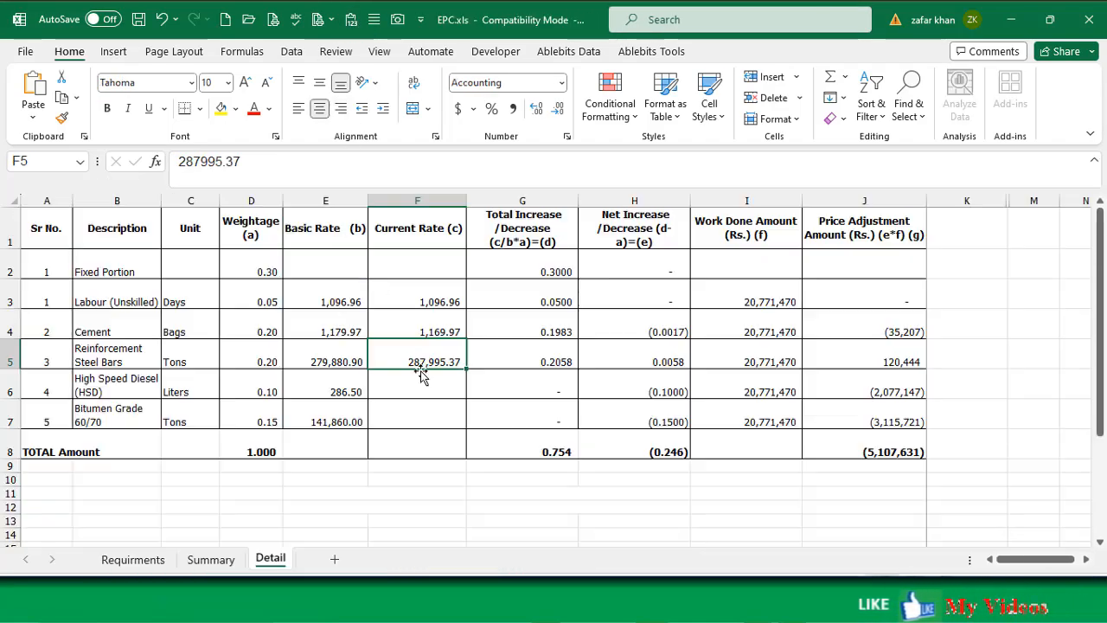
pyautogui.click(421, 384)
pyautogui.hotkey('ctrl', 'v')
# Step: Copy Quetta's Sep-2023 Bitumen Grade 60/70 rate of 163840 from the rates workbook into Detail's Current Rate cell F7
pyautogui.click(420, 421)
pyautogui.hotkey('alt', 'Tab')
pyautogui.click(924, 469)
pyautogui.hotkey('ctrl', 'c')
pyautogui.hotkey('alt', 'Tab')
pyautogui.hotkey('ctrl', 'v')
# Step: Copy Detail's September price adjustment total from J8 as a value into Summary's Escallation Amount cell G5
pyautogui.click(865, 451)
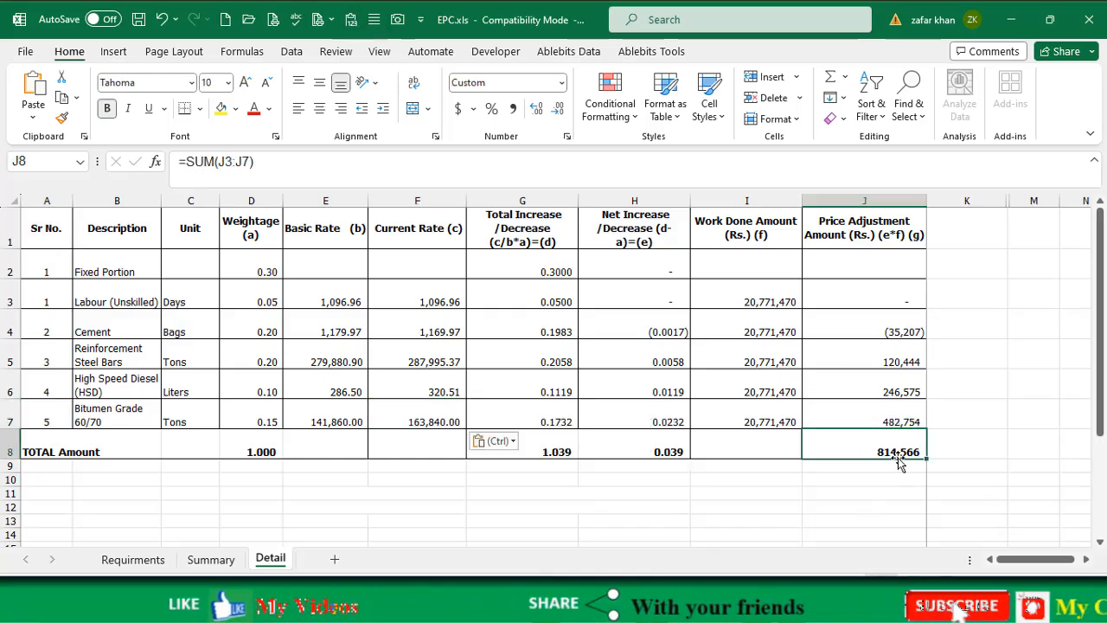
pyautogui.hotkey('ctrl', 'c')
pyautogui.hotkey('alt', 'Tab')
pyautogui.hotkey('alt', 'Tab')
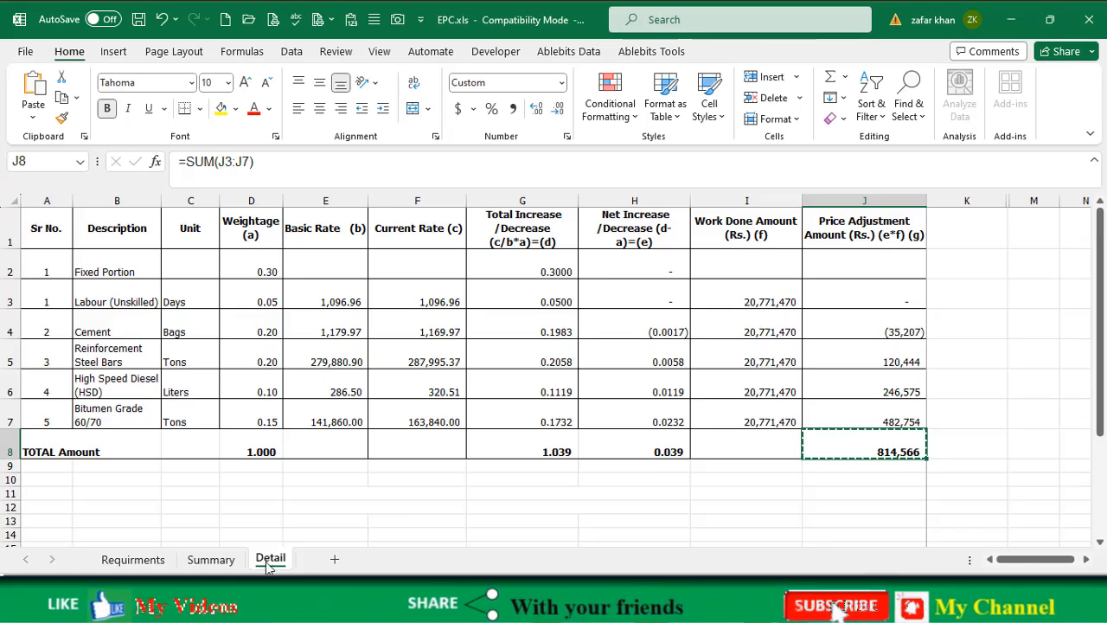
pyautogui.click(211, 559)
pyautogui.click(585, 355)
pyautogui.hotkey('ctrl', 'shift', 'v')
# Step: Replace Detail's Work Done Amounts in I3:I7 with October's 8,308,588 from Summary F6, pasted as values
pyautogui.click(502, 378)
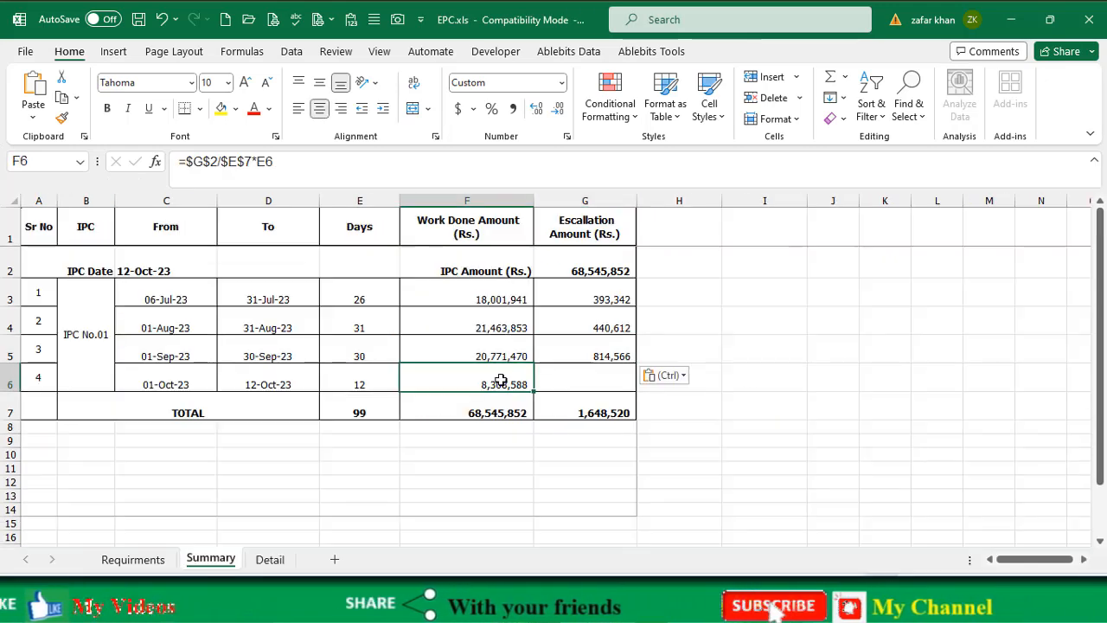
pyautogui.hotkey('ctrl', 'c')
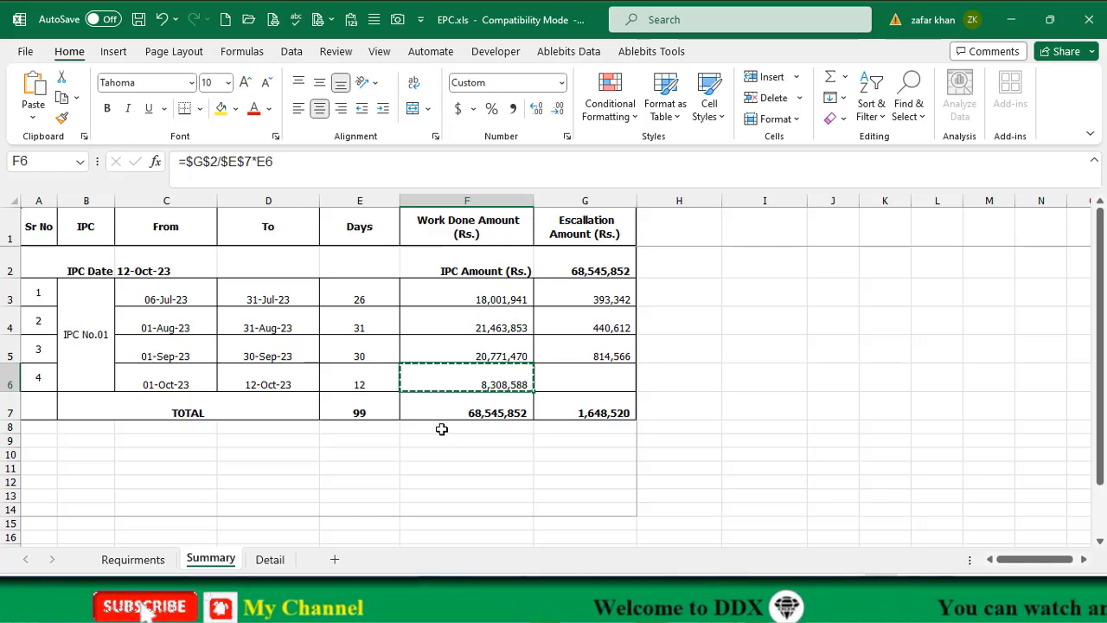
pyautogui.hotkey('ctrl', 'pagedown')
pyautogui.moveTo(734, 294); pyautogui.dragTo(746, 415)
pyautogui.click(350, 24)
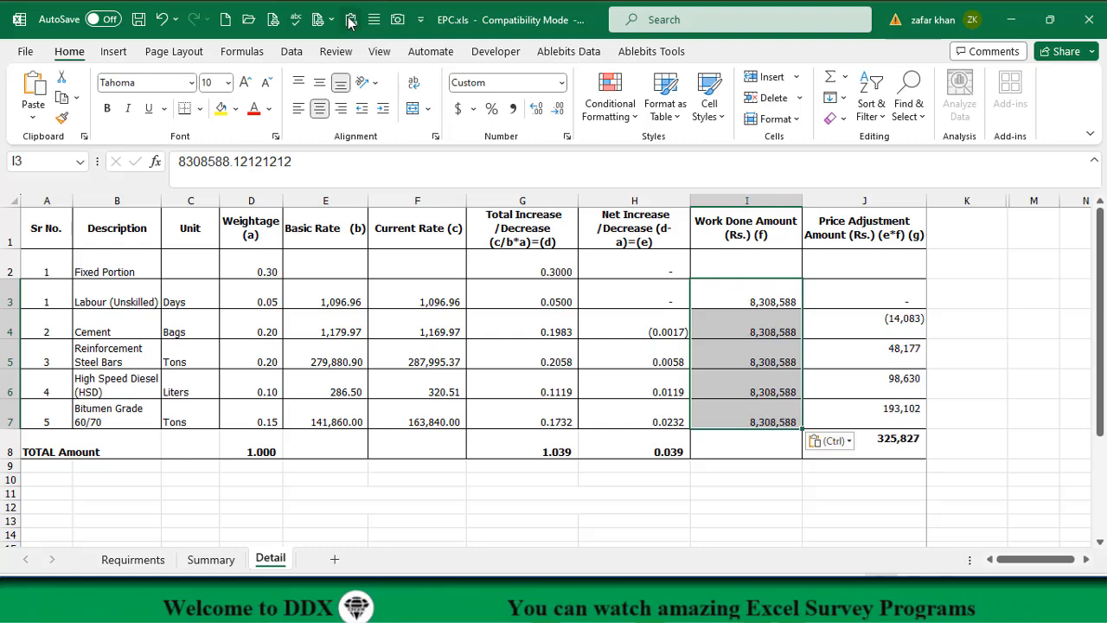
# Step: Using the existing September Current Rates, copy Detail's October price adjustment total from J8 as a value into Summary's Escallation Amount cell G6
pyautogui.hotkey('ctrl', 'pageup')
pyautogui.click(275, 385)
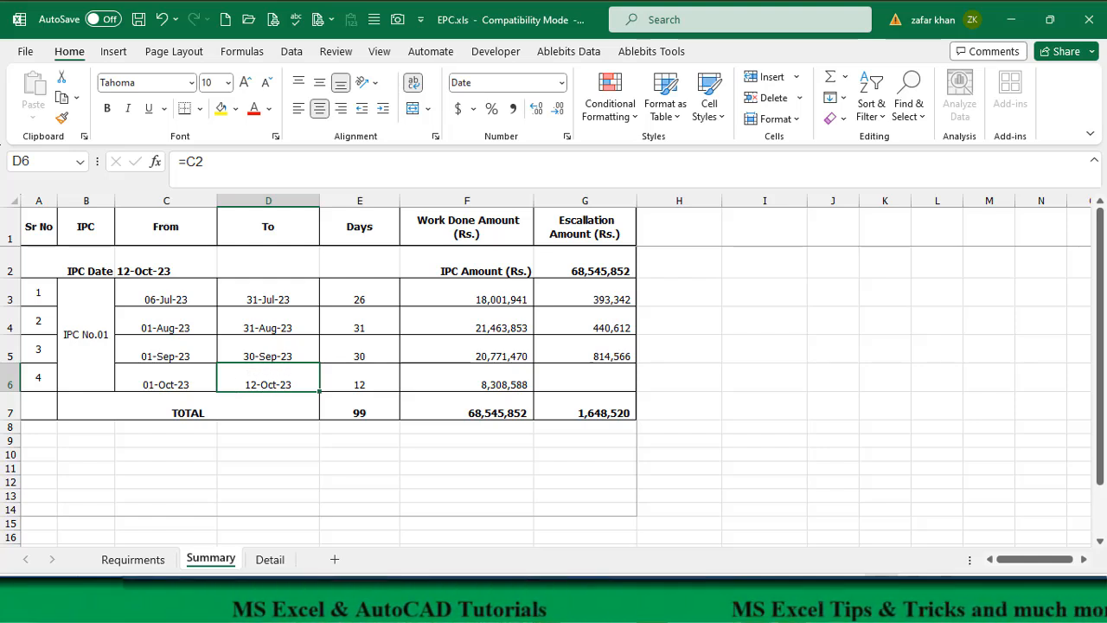
pyautogui.click(269, 560)
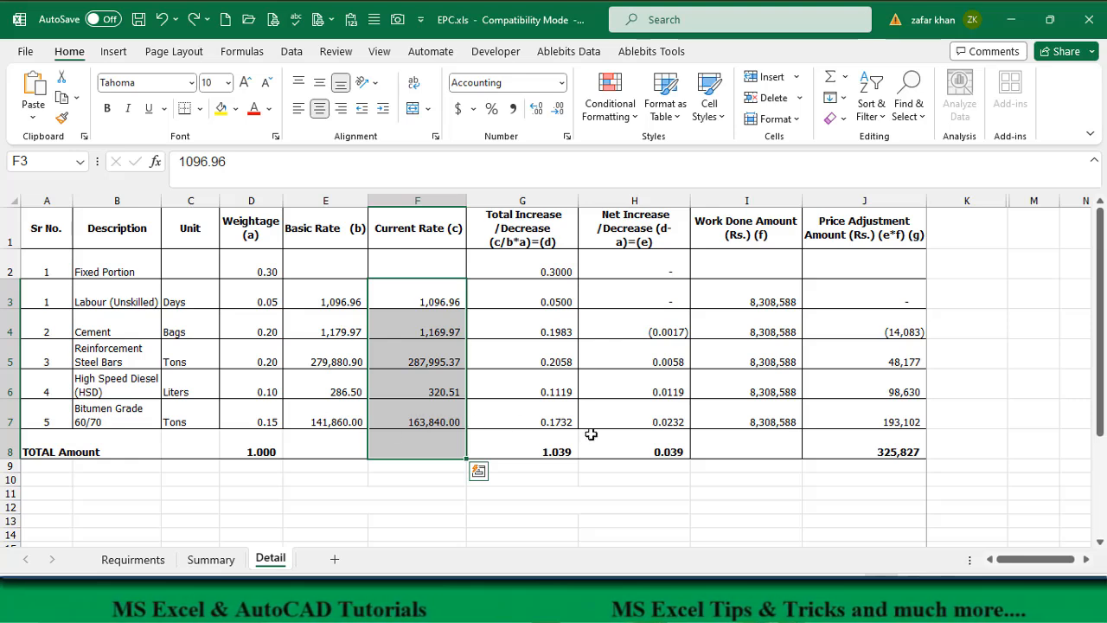
pyautogui.click(889, 450)
pyautogui.moveTo(418, 298); pyautogui.dragTo(417, 446)
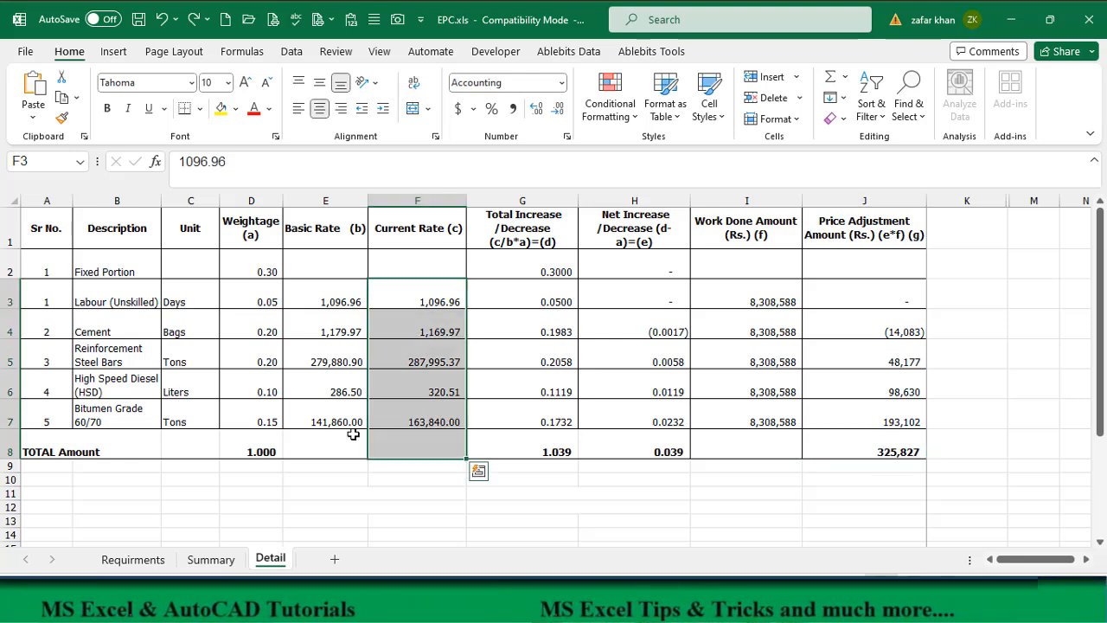
pyautogui.click(889, 450)
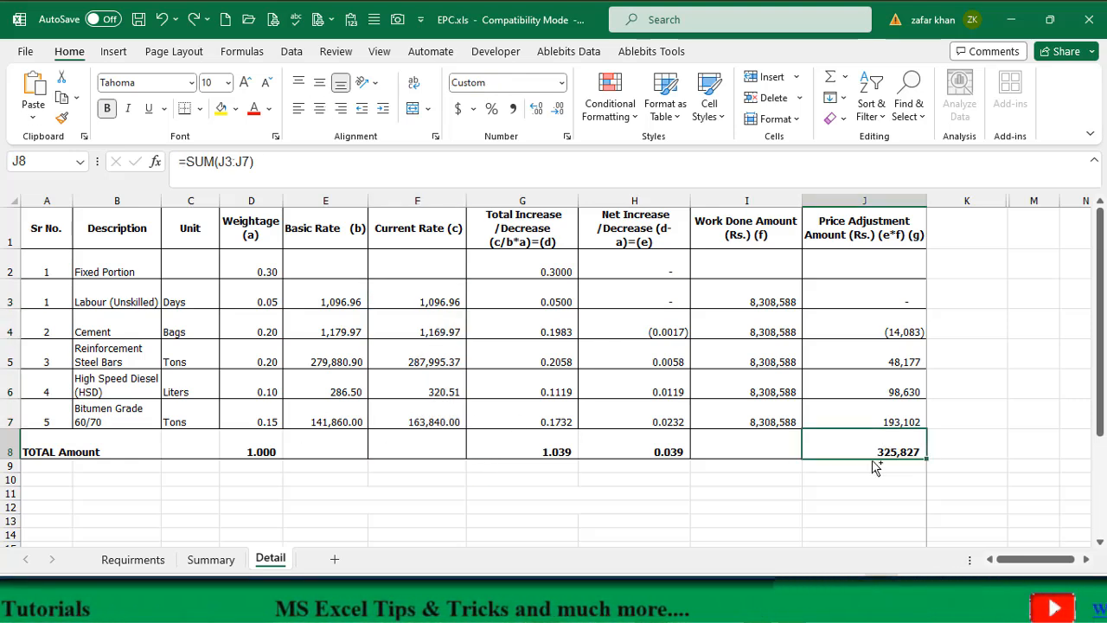
pyautogui.click(210, 560)
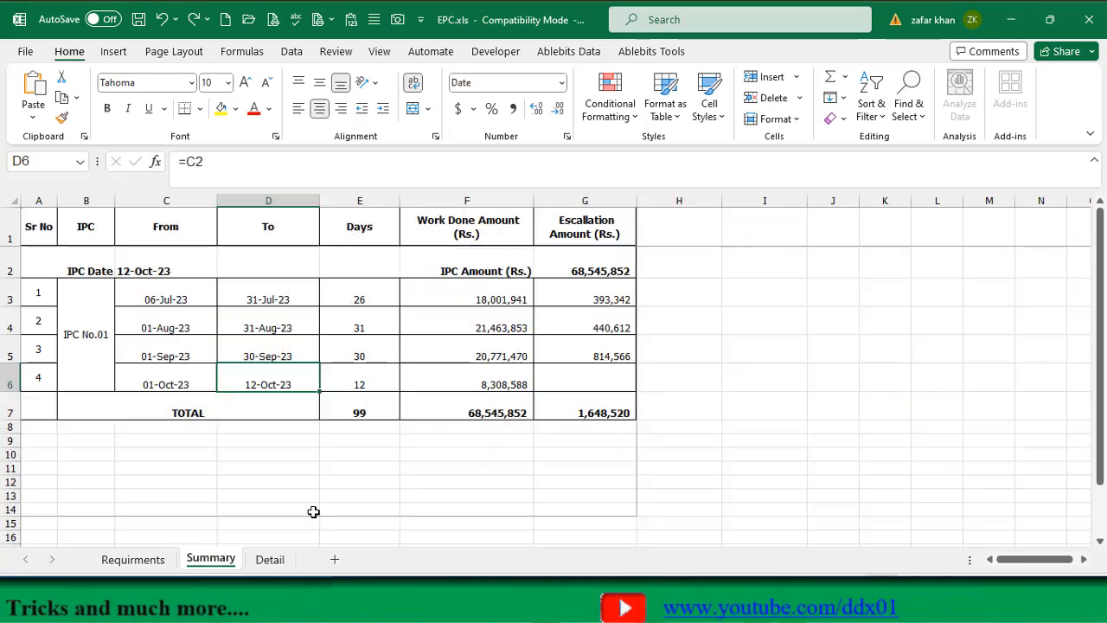
pyautogui.click(576, 377)
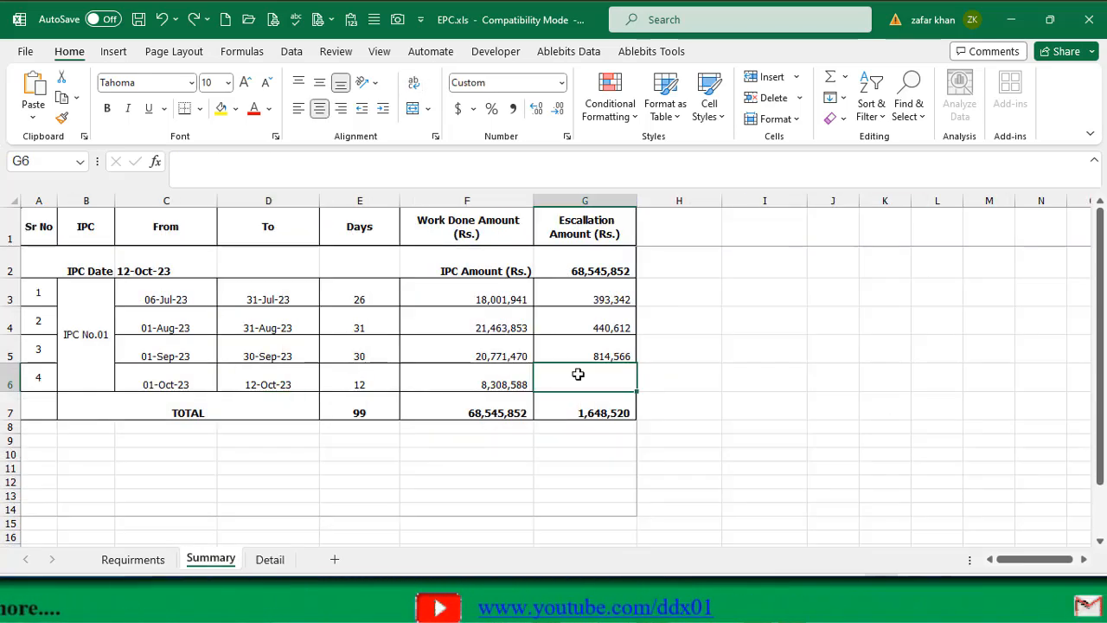
pyautogui.click(351, 21)
pyautogui.moveTo(602, 298); pyautogui.dragTo(599, 405)
pyautogui.click(586, 406)
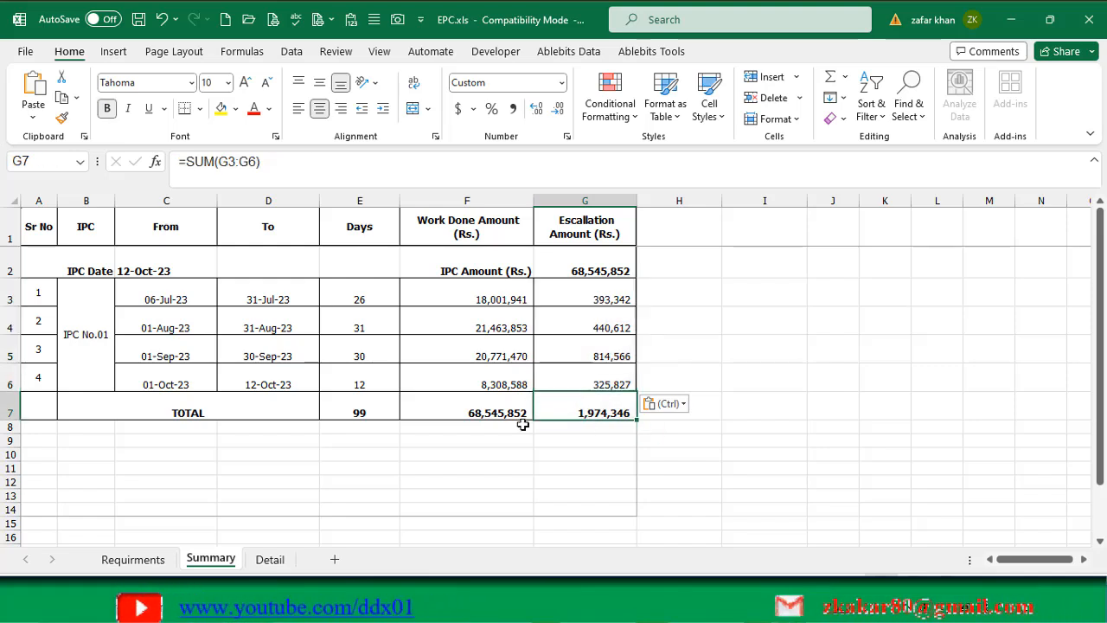
# Step: Enter the formula =G7/F7 in Summary H7 to divide the total escalation by the total work done amount
pyautogui.click(477, 412)
pyautogui.click(577, 413)
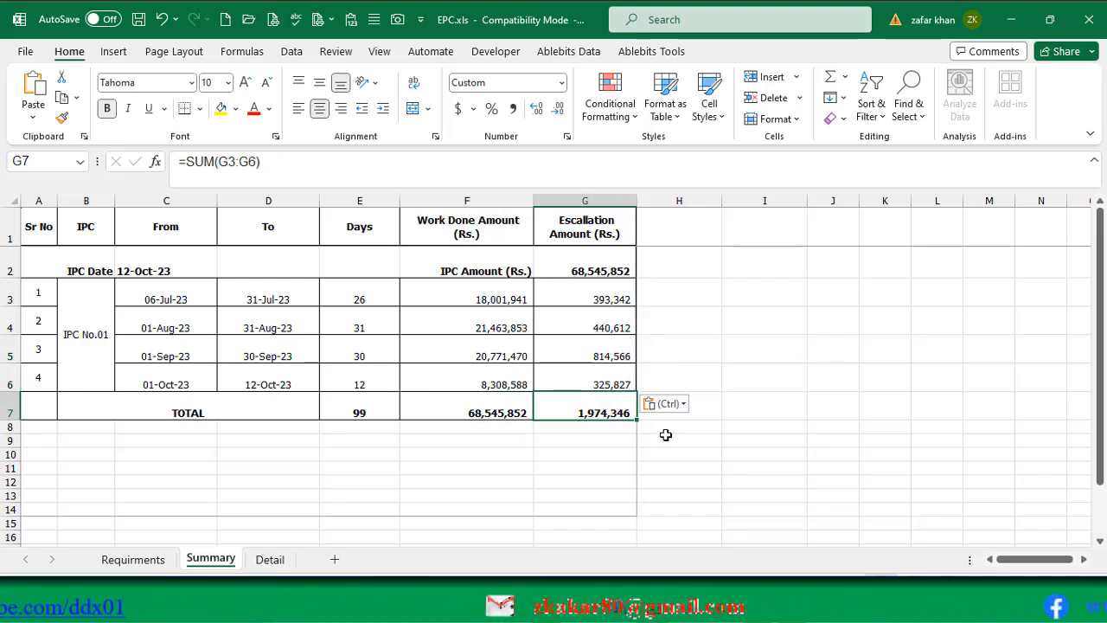
pyautogui.click(703, 408)
pyautogui.write('=')
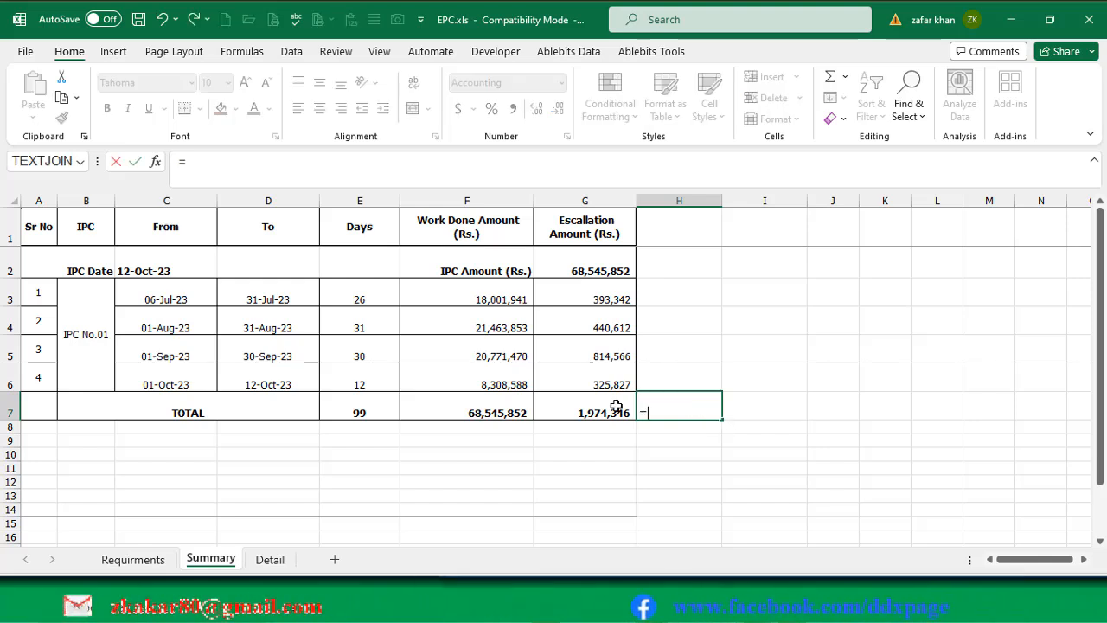
pyautogui.click(588, 411)
pyautogui.write('/')
pyautogui.click(499, 410)
pyautogui.hotkey('ctrl', 'Return')
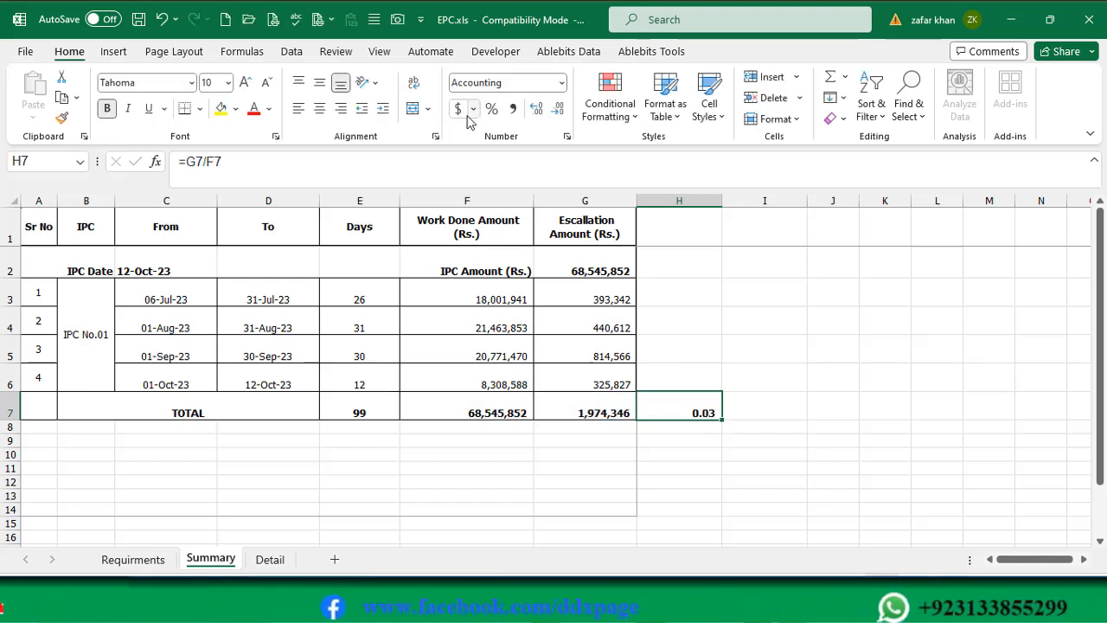
# Step: Format the escalation ratio in Summary H7 as a percentage with two decimal places
pyautogui.click(491, 108)
pyautogui.click(537, 108)
pyautogui.click(536, 109)
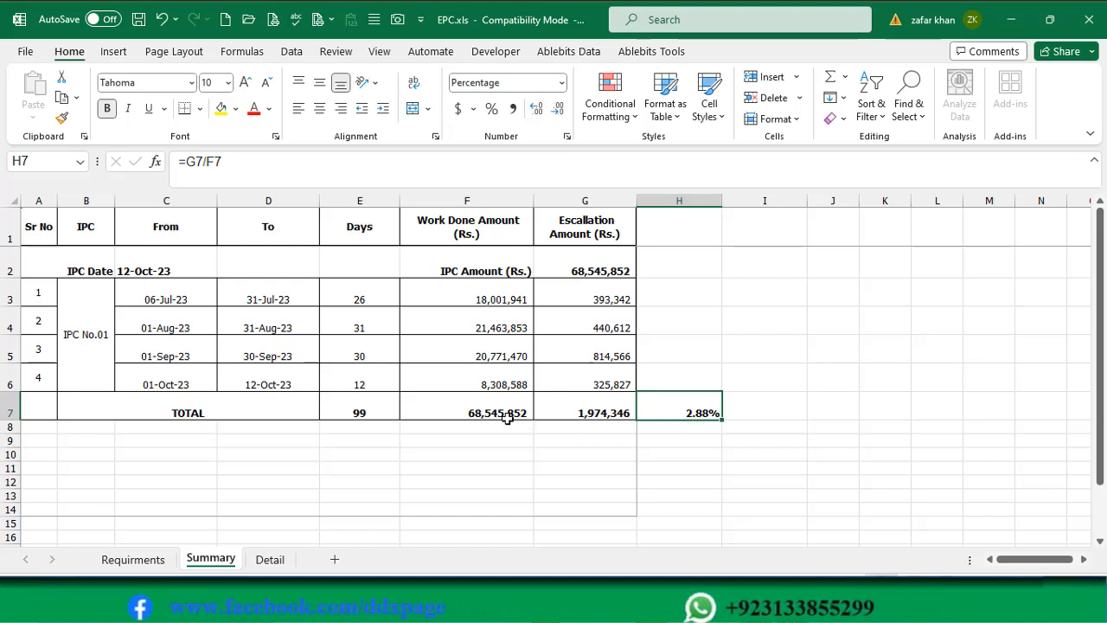
pyautogui.click(571, 412)
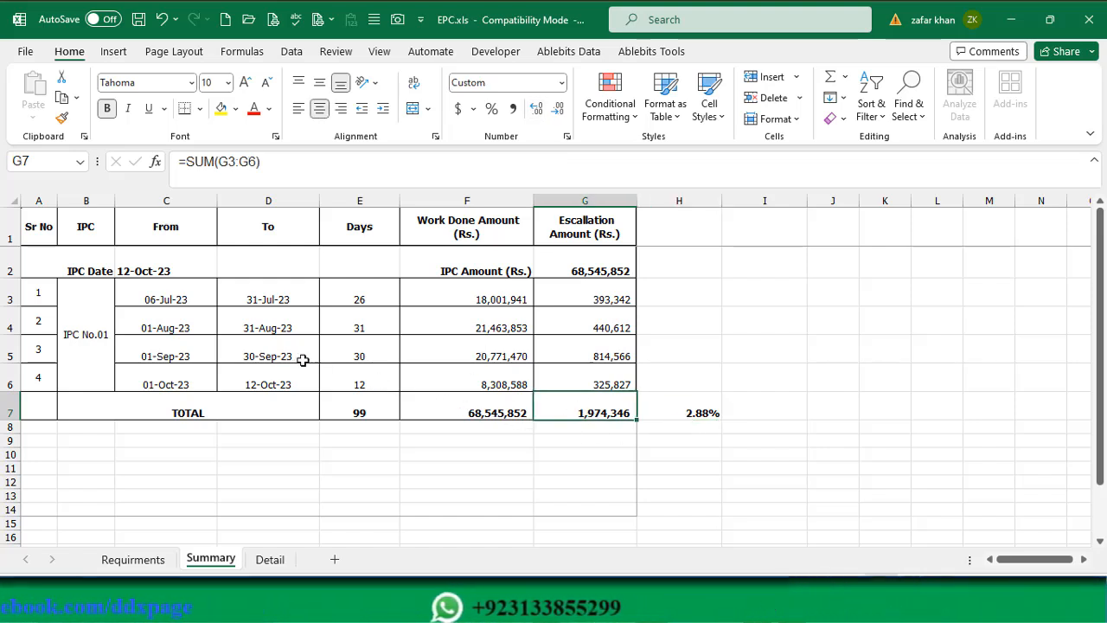